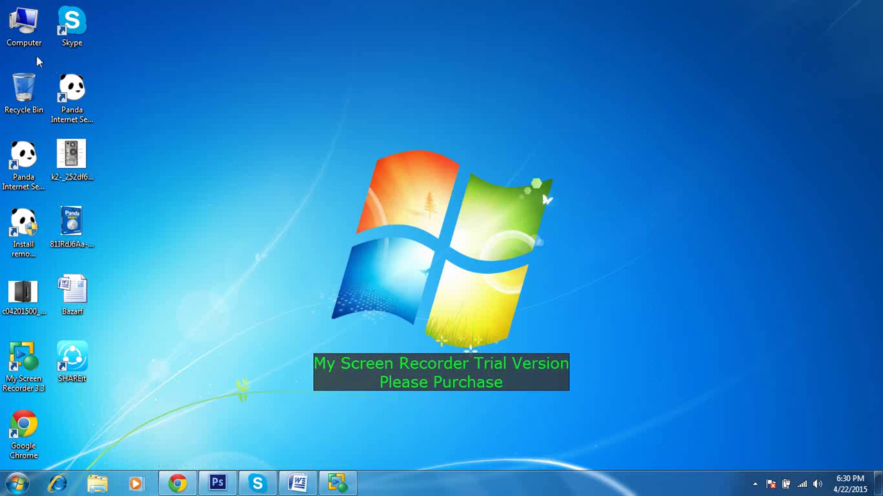
Step: Start a screen recording in My Screen Recorder, then pause it and hide the recorder
click(328, 484)
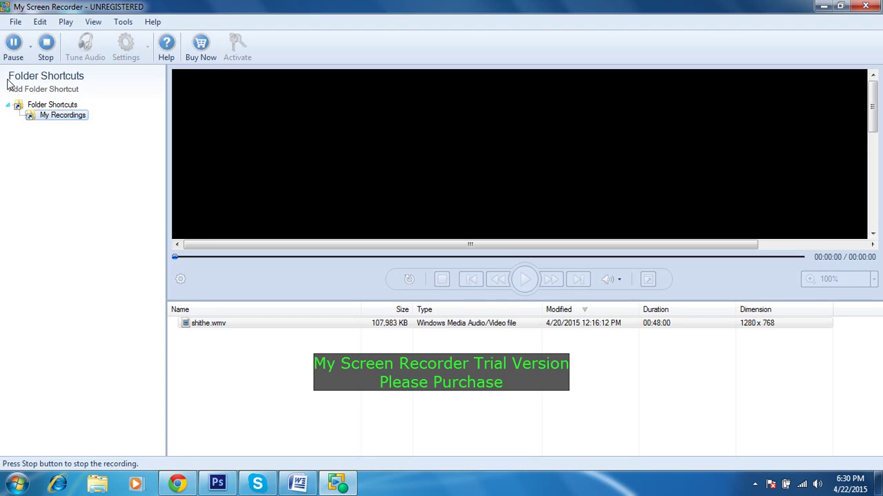
click(16, 49)
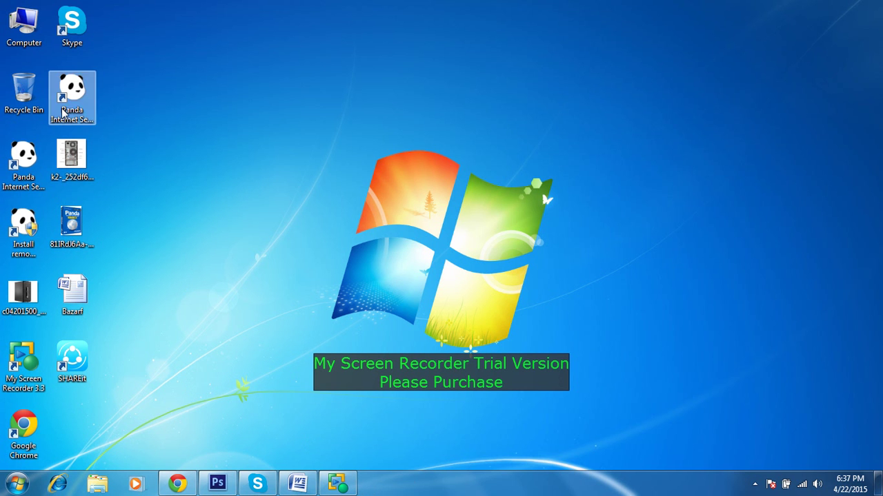
Step: Bring Photoshop forward, move the Tools panel up, and create a new blank white portrait document
click(217, 484)
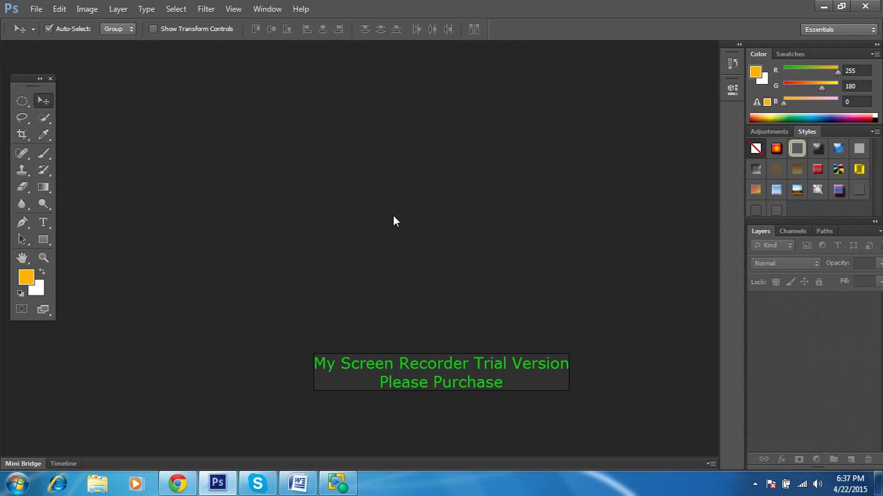
drag(30, 77, 27, 50)
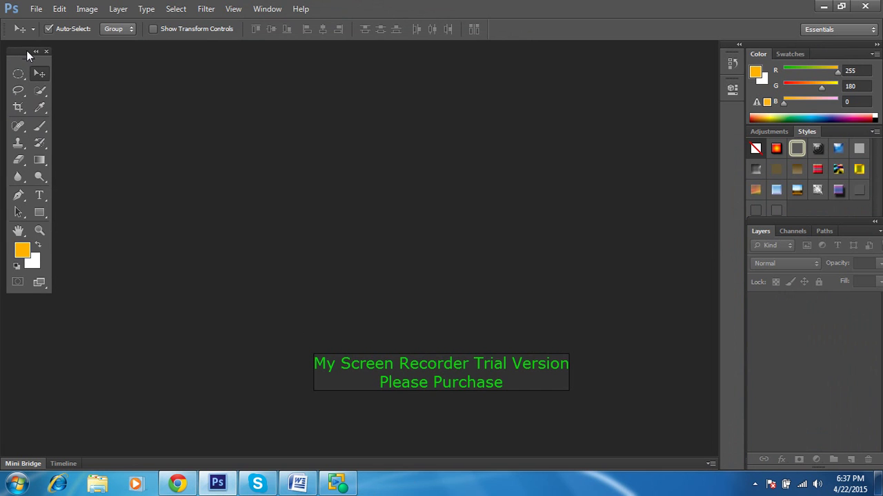
click(36, 9)
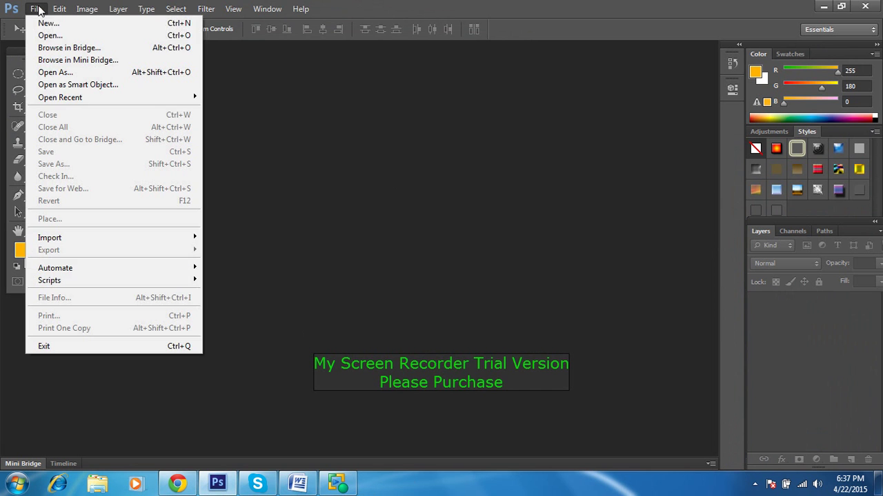
click(48, 22)
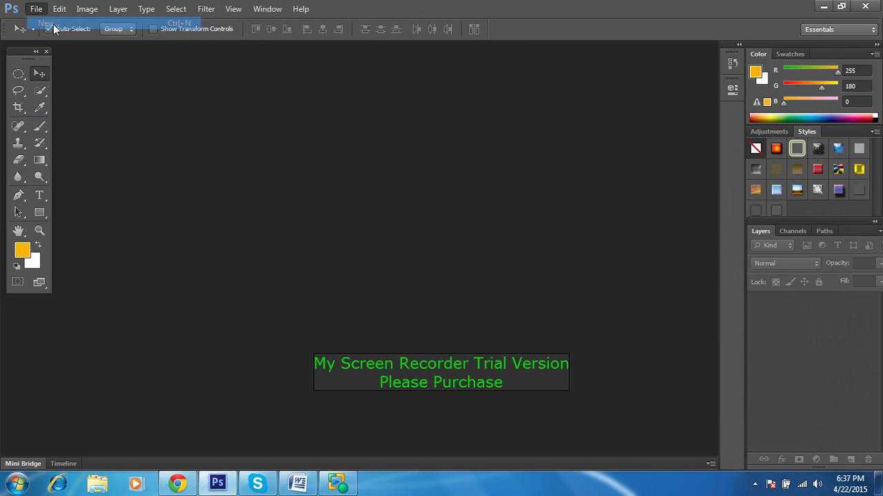
click(476, 110)
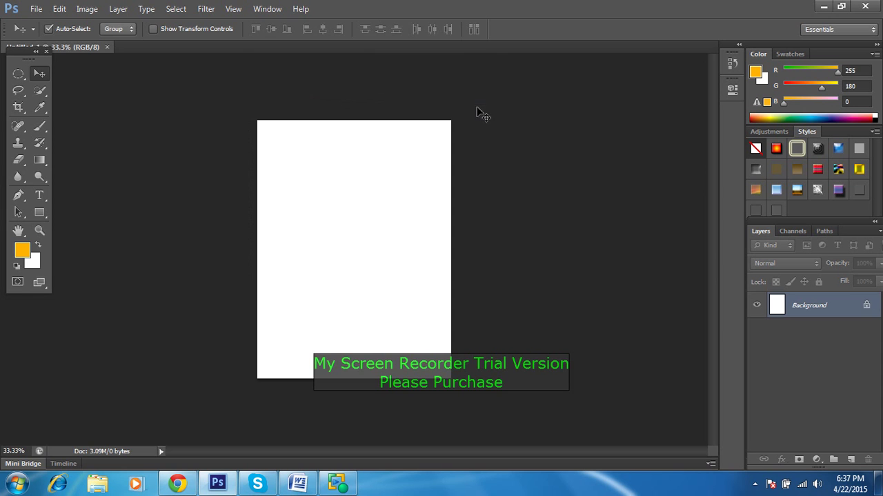
Step: Draw a circular selection in the upper left and fill it with orange (RGB 255, 180, 0)
click(21, 80)
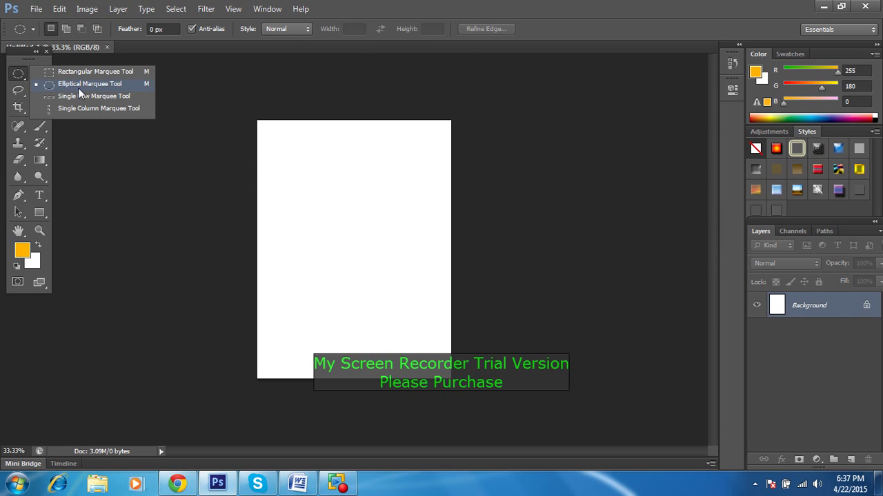
click(78, 88)
drag(328, 216, 371, 267)
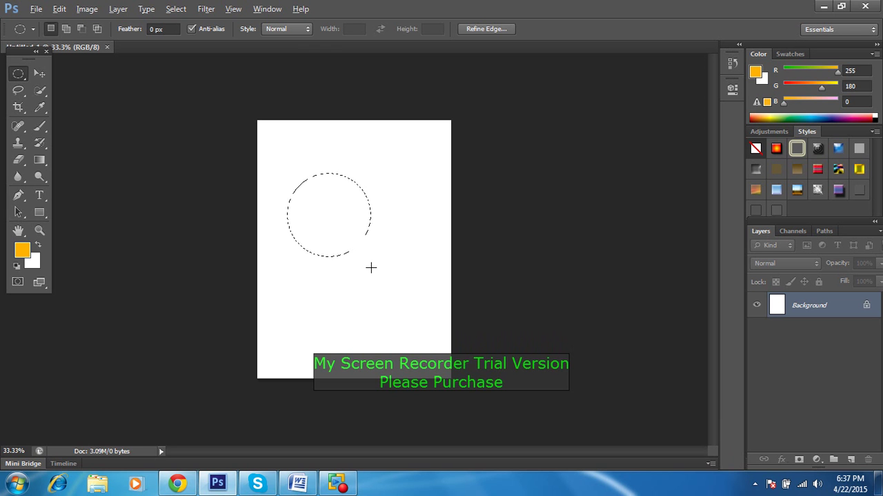
key(alt+BackSpace)
key(ctrl+d)
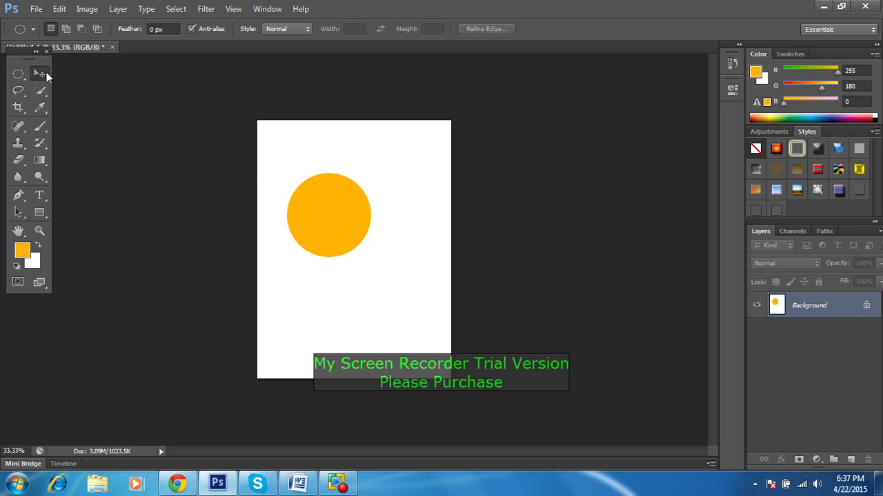
click(42, 73)
click(340, 224)
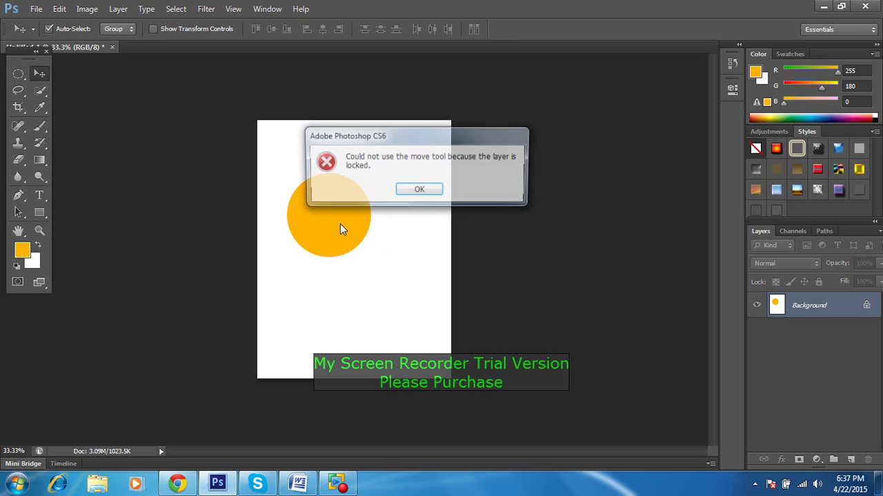
click(417, 189)
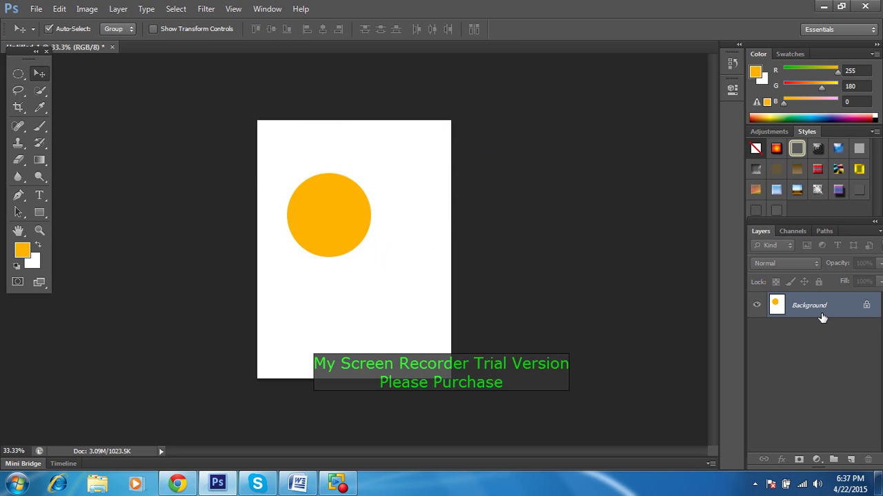
drag(337, 224, 410, 275)
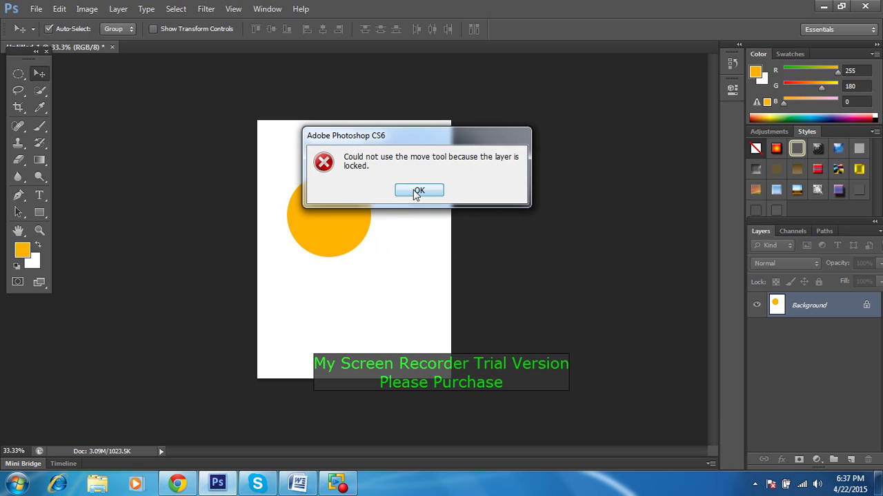
click(417, 192)
click(346, 217)
click(420, 191)
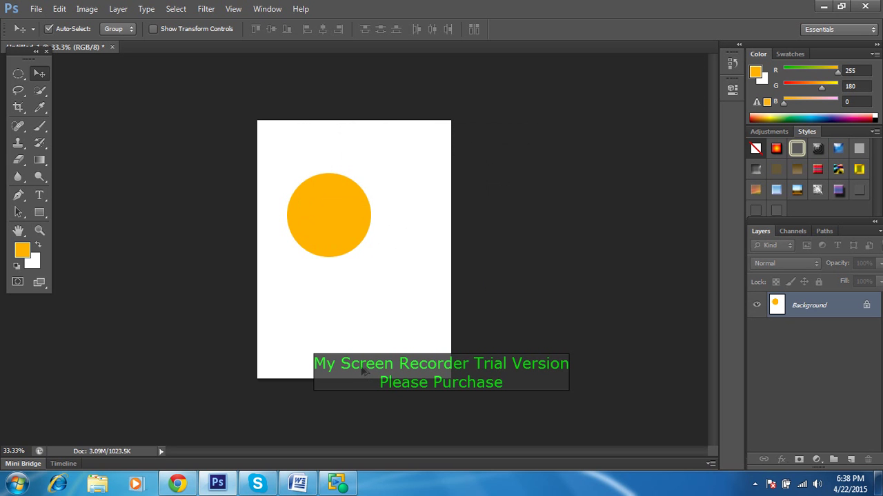
Step: Restore the circle selection, refill it orange on a new Layer 1, and centre it on the page
key(ctrl+shift+d)
key(BackSpace)
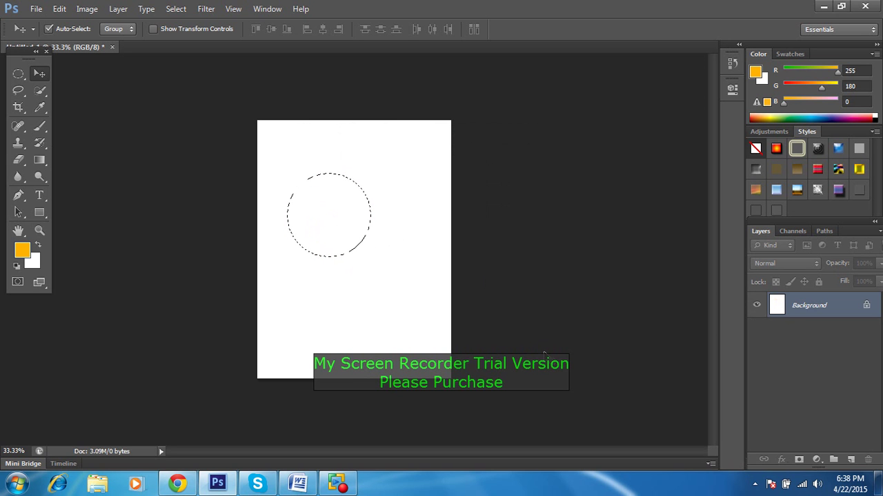
click(851, 459)
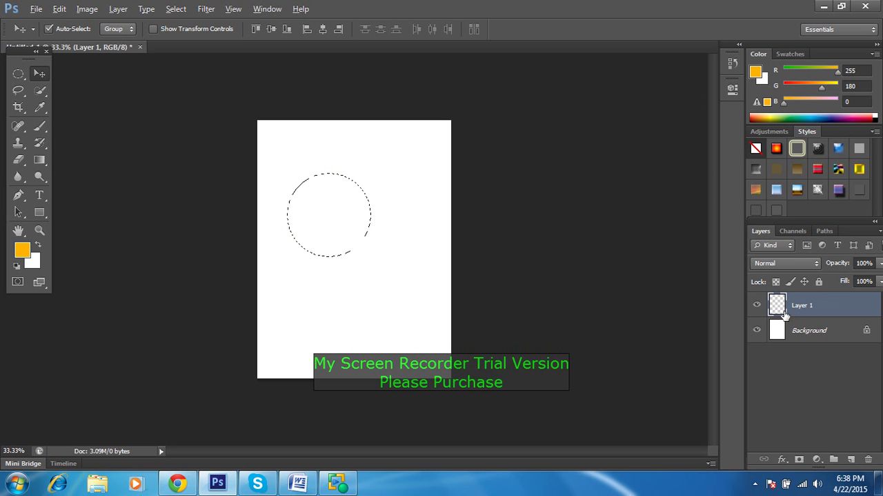
key(alt+BackSpace)
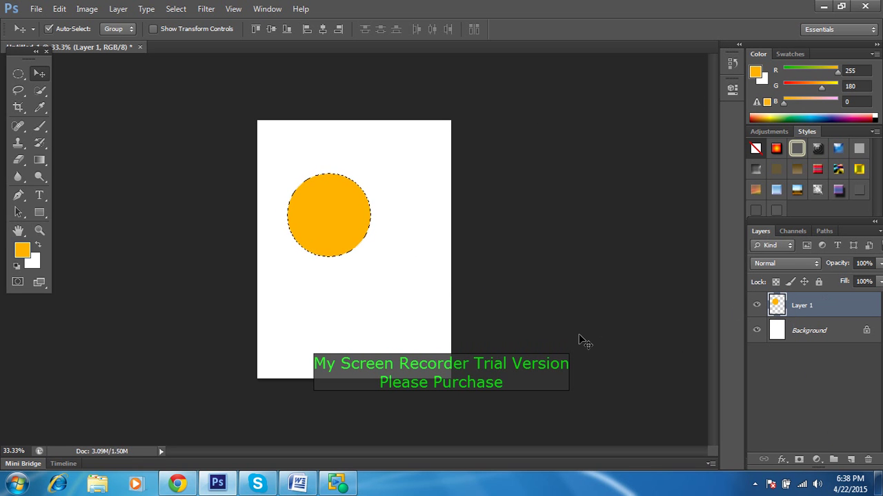
key(ctrl+d)
drag(335, 239, 358, 271)
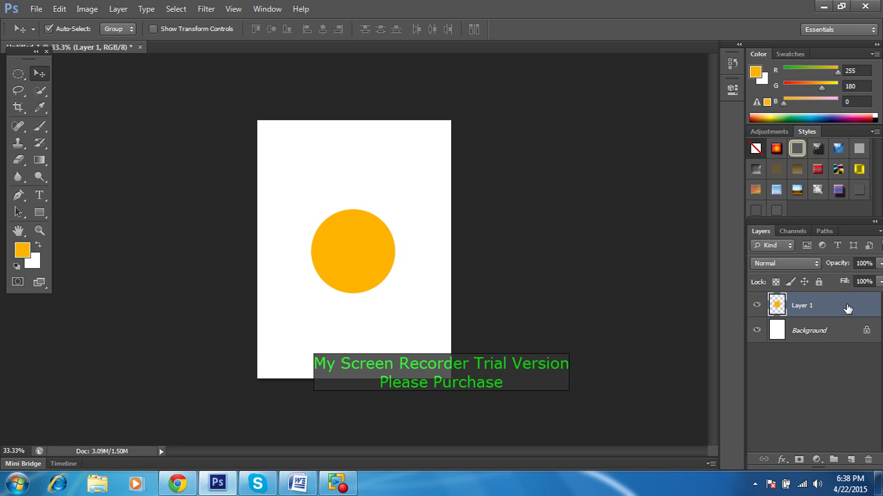
Step: Open Layer Style for Layer 1 and trial Bevel & Emboss, Stroke, Inner Shadow and Inner Glow, leaving all off
double_click(847, 307)
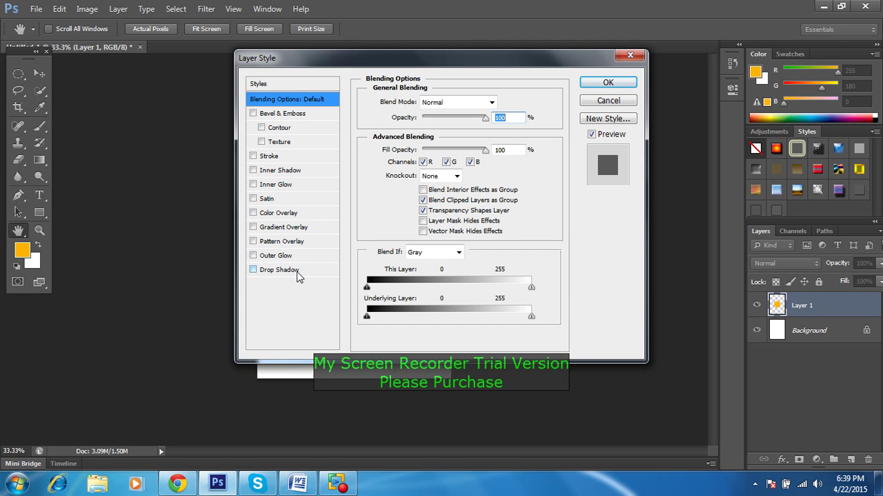
click(280, 114)
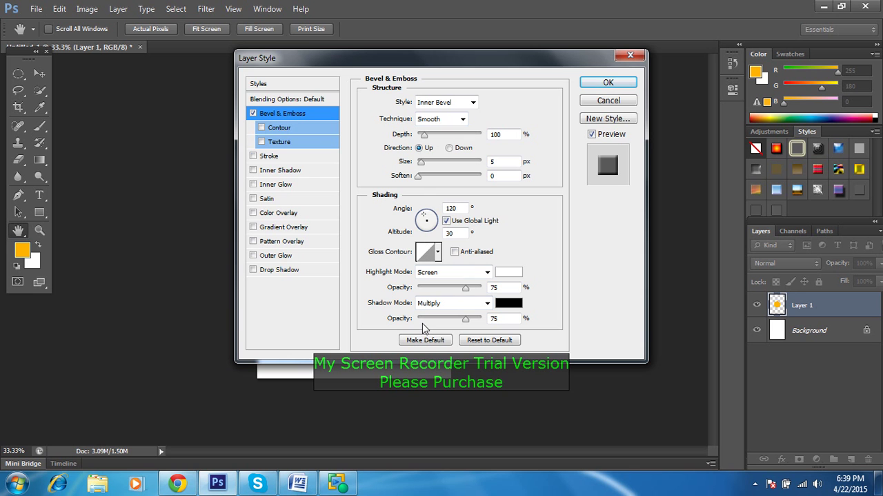
click(253, 156)
click(253, 113)
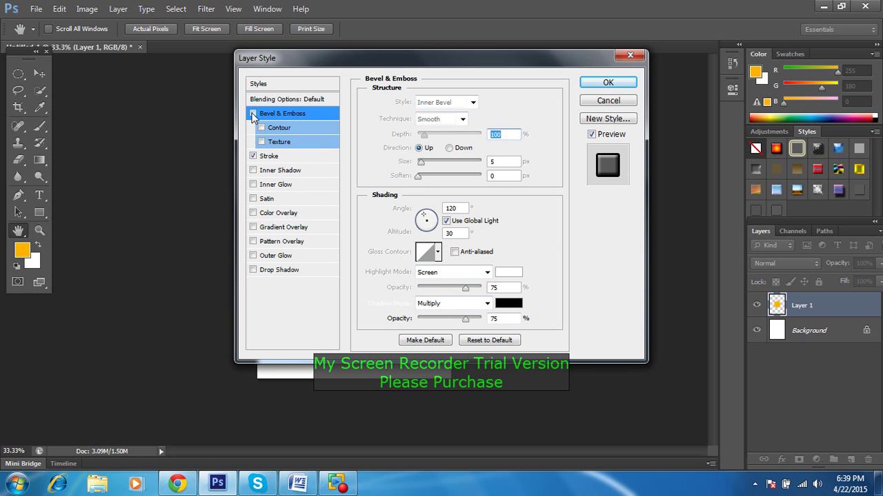
click(253, 170)
click(253, 184)
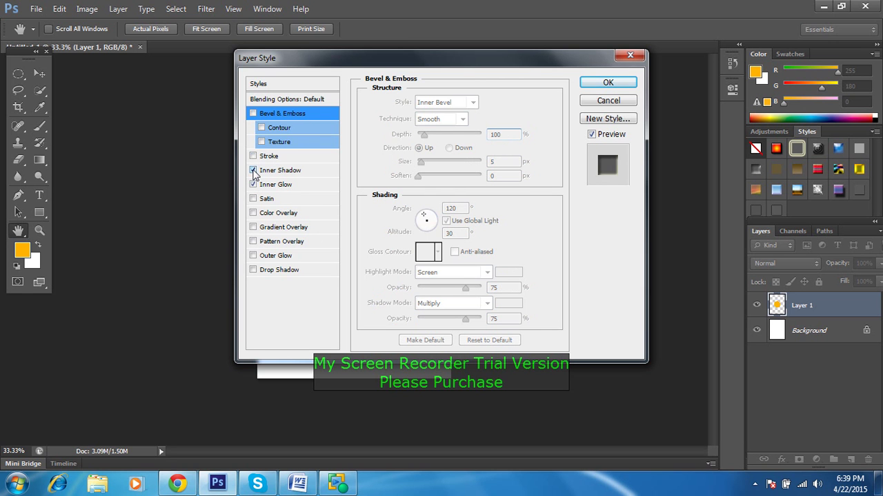
click(253, 171)
click(253, 185)
Step: Enable Bevel & Emboss with Size 161 px, Direction Down and Depth around 62%
drag(500, 59, 732, 108)
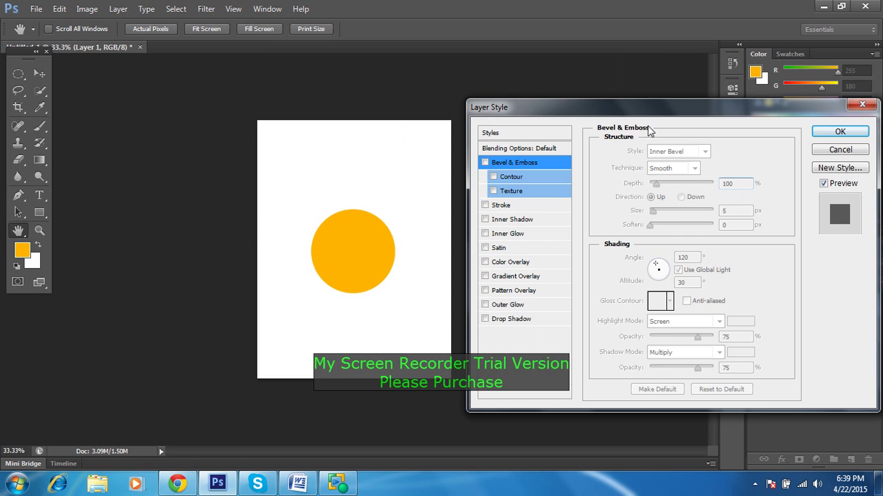
mouse_move(646, 119)
mouse_down()
mouse_move(336, 115)
mouse_move(594, 134)
mouse_up()
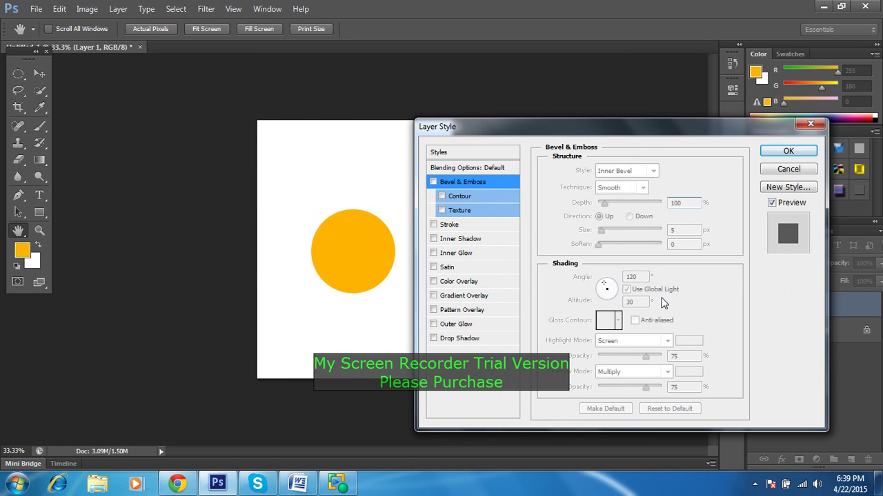
click(433, 182)
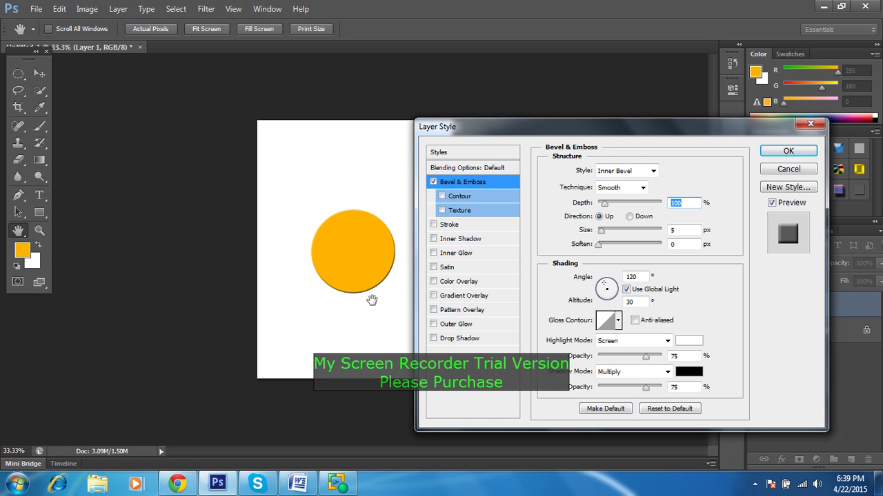
mouse_move(600, 232)
mouse_down()
mouse_move(642, 247)
mouse_move(629, 249)
mouse_up()
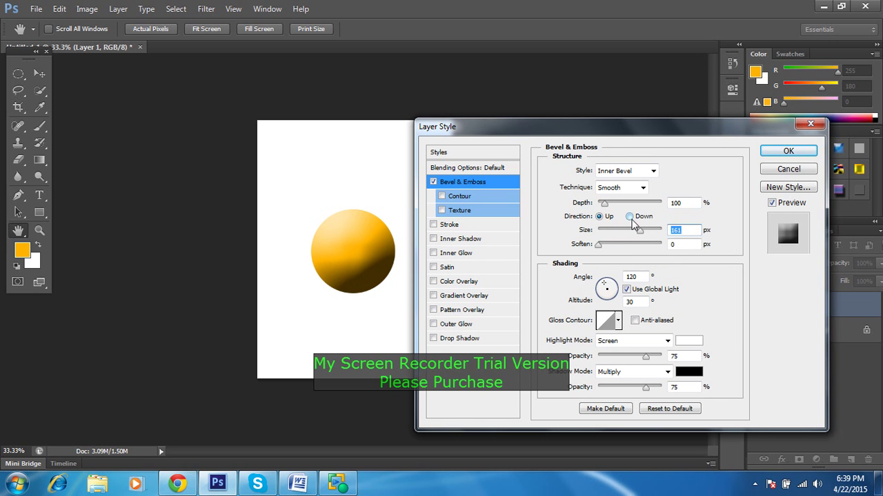
click(629, 216)
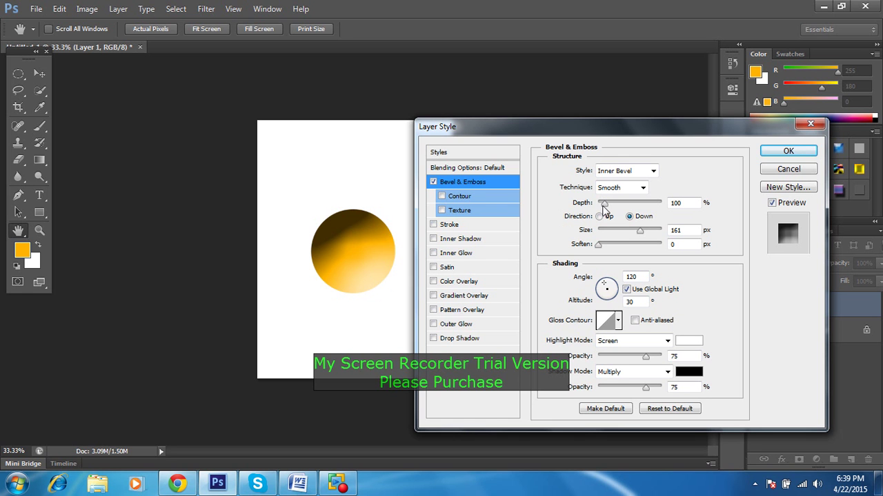
mouse_move(605, 203)
mouse_down()
mouse_move(611, 205)
mouse_move(597, 216)
mouse_up()
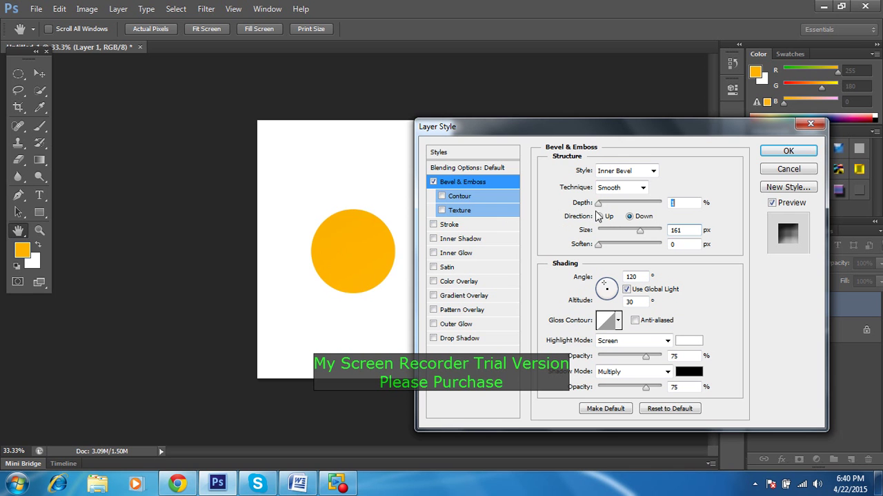
drag(599, 216, 603, 216)
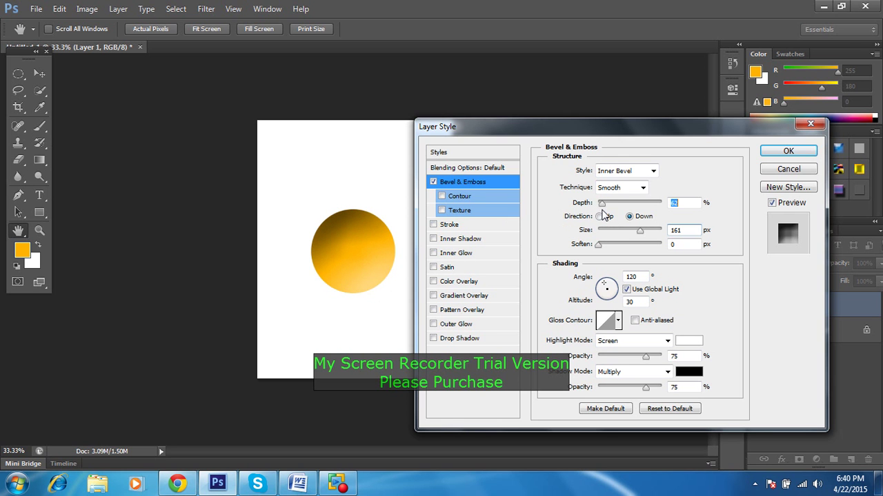
Step: Try Outer Bevel, Inner Bevel and Emboss bevel styles, then settle on Pillow Emboss
click(653, 173)
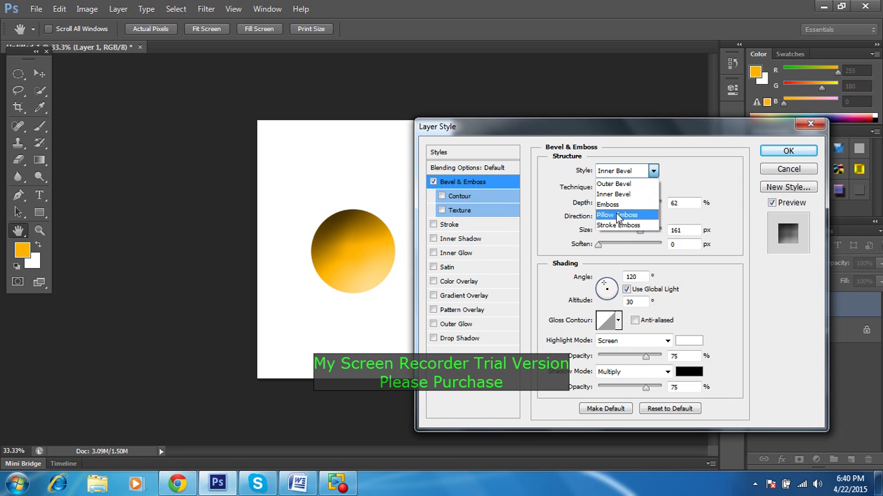
click(624, 185)
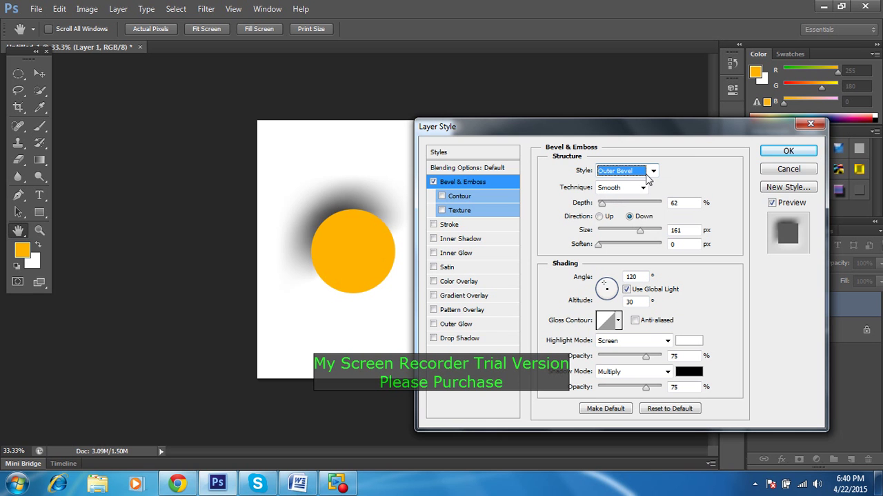
click(652, 171)
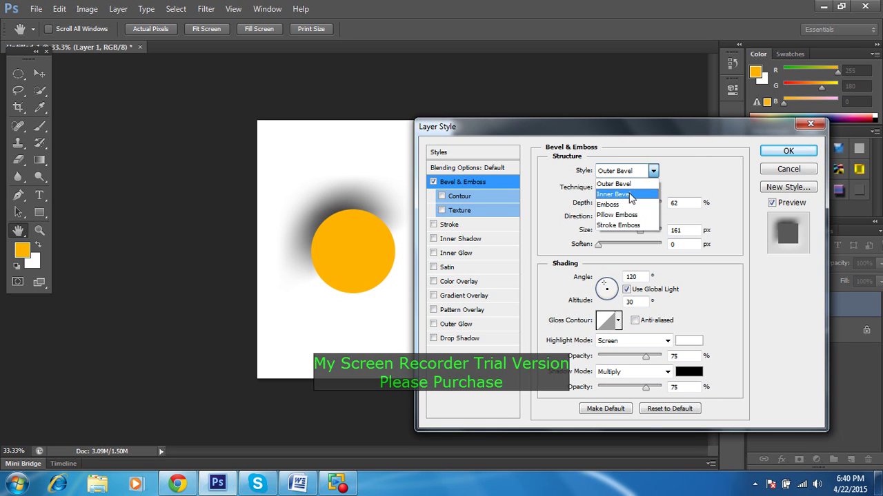
click(629, 195)
click(653, 172)
click(612, 204)
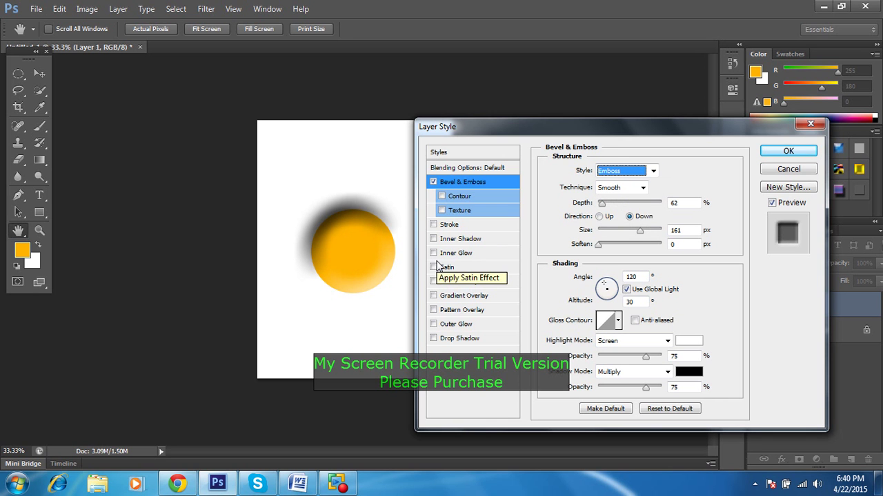
click(652, 170)
click(618, 219)
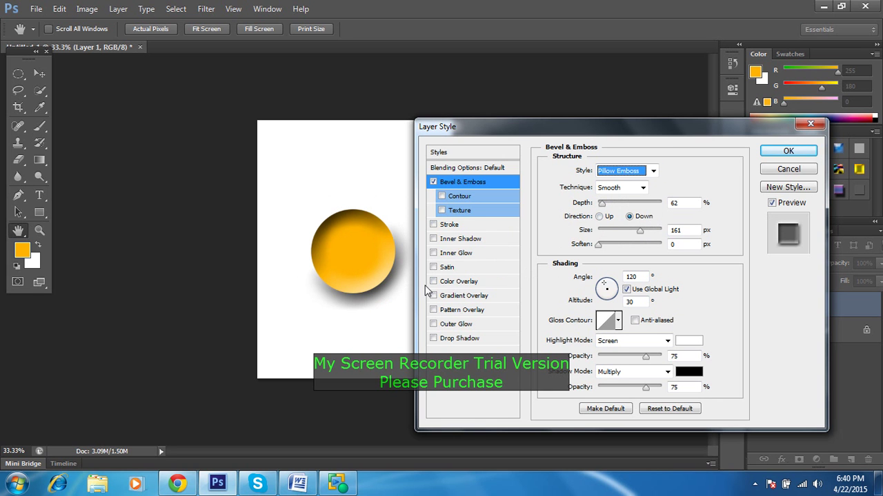
click(652, 170)
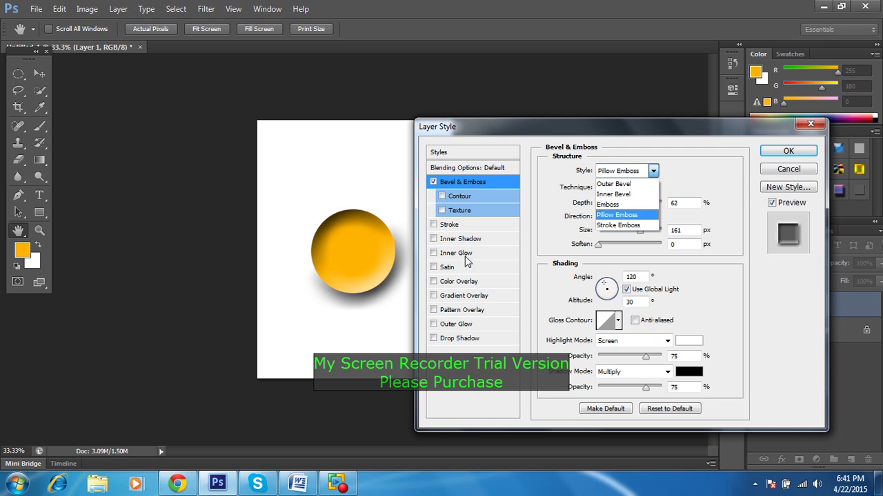
Step: Keep Pillow Emboss and add a 3 px black outside Stroke, showing its settings
click(434, 228)
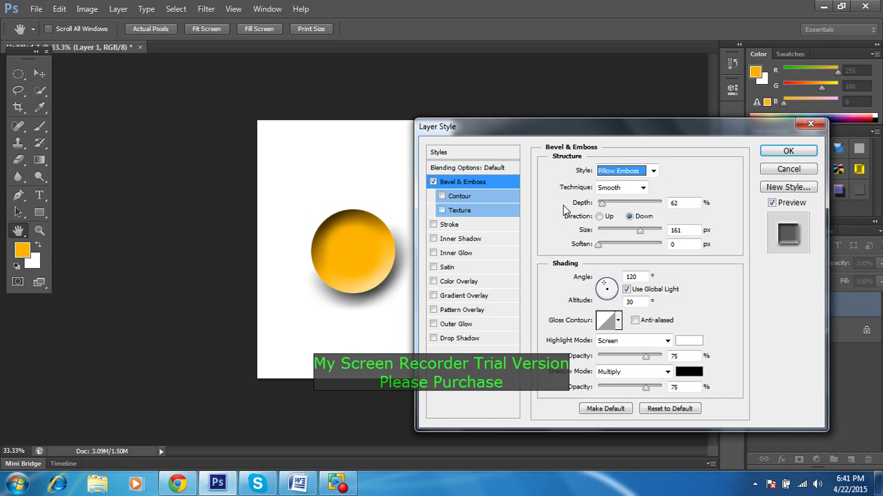
click(433, 224)
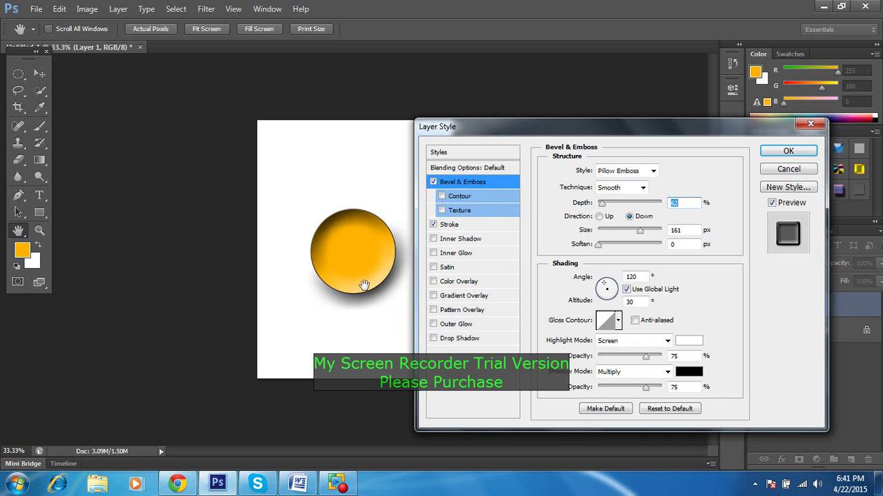
click(450, 227)
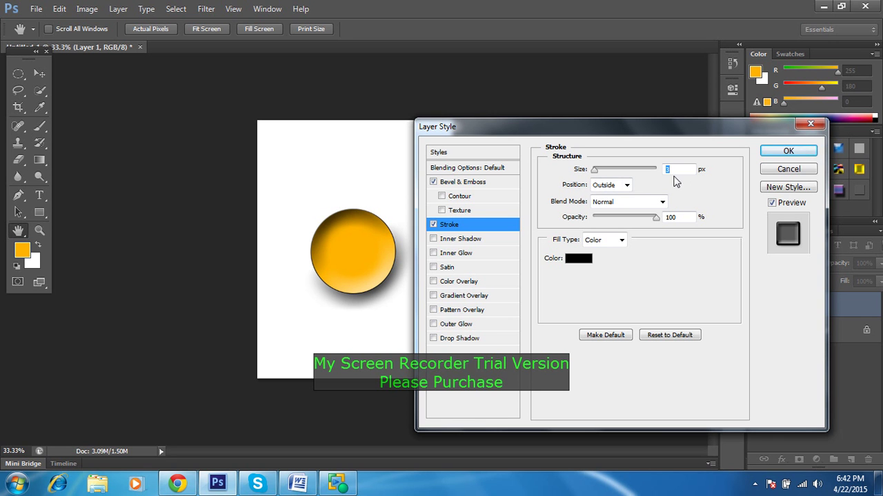
Step: Make the stroke 15 px and centred on the edge, then pause the screen recorder
text(8)
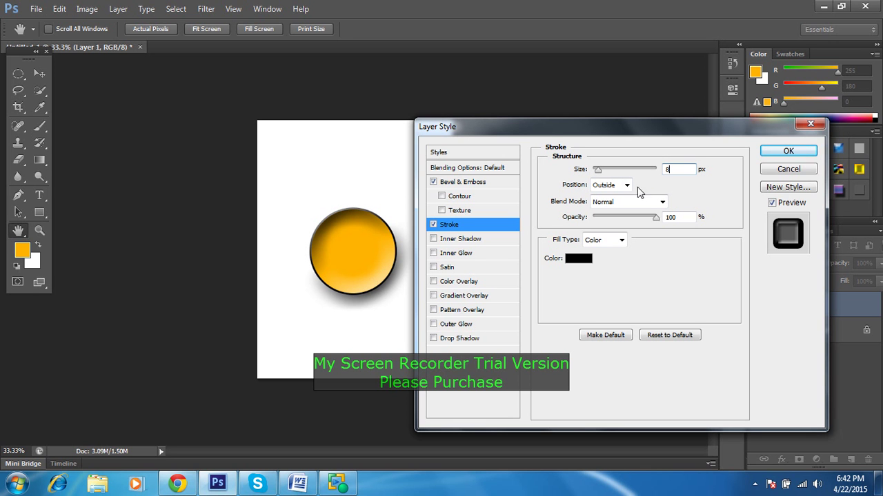
text(1)
text(5)
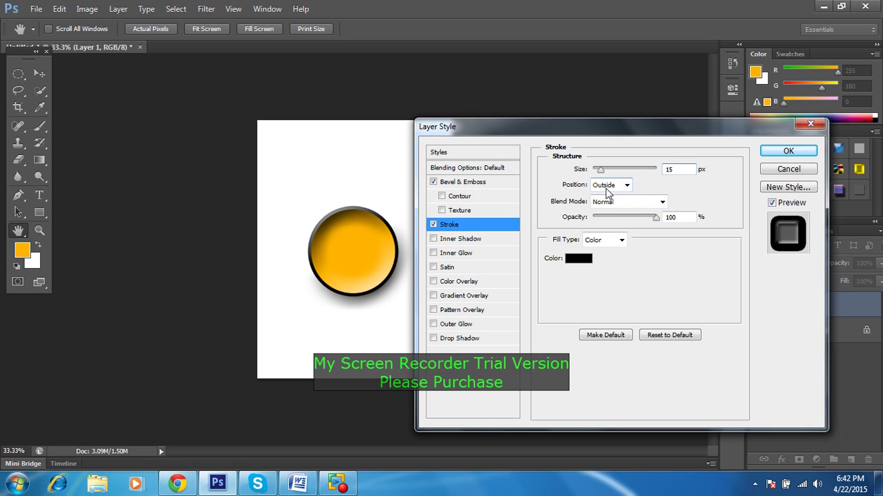
click(626, 187)
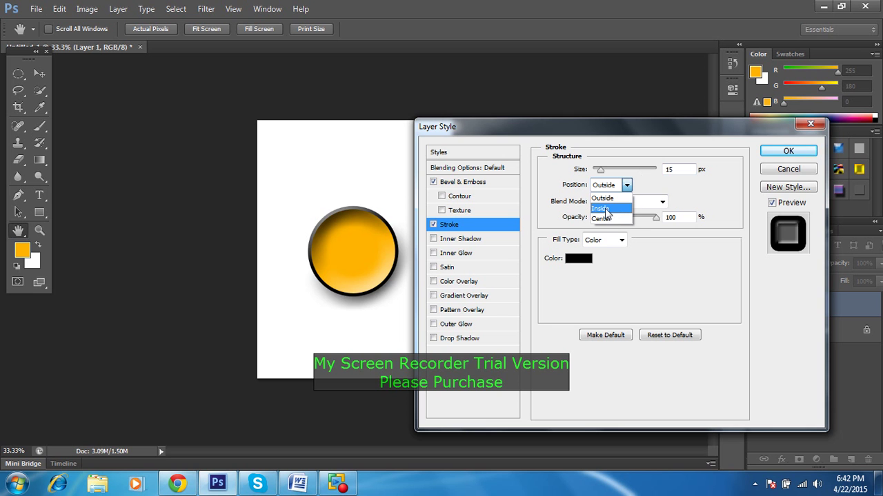
click(606, 211)
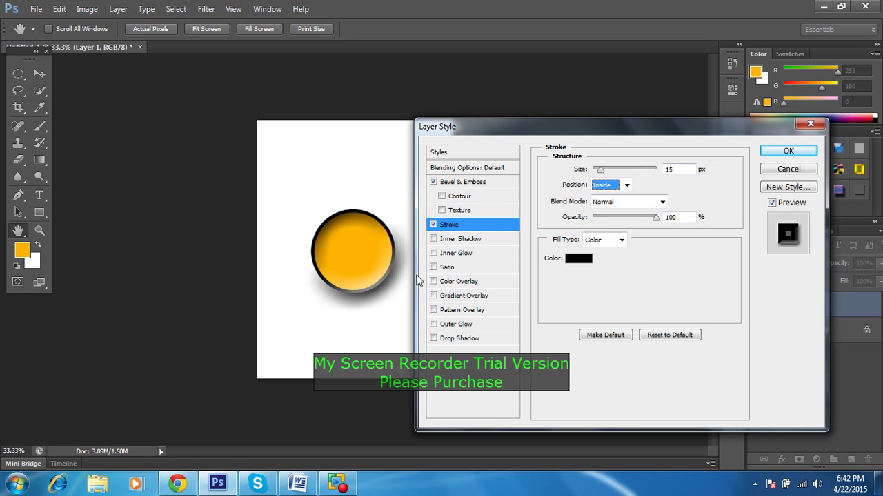
click(624, 186)
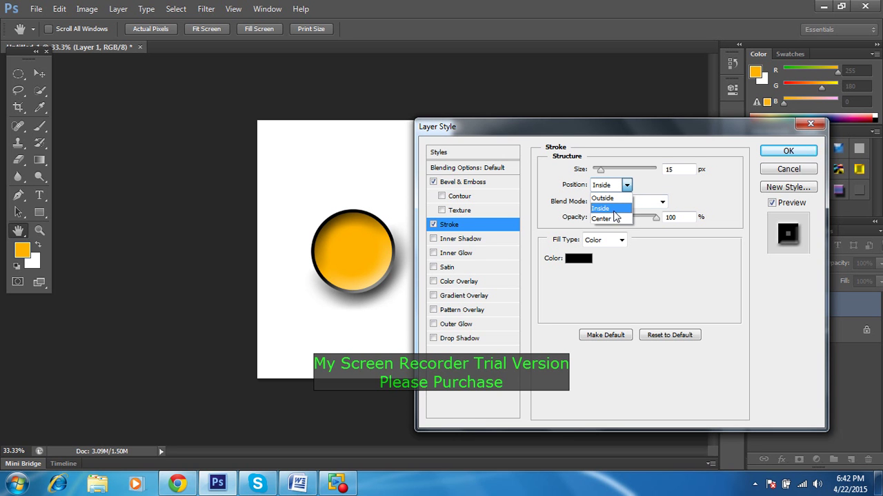
click(612, 219)
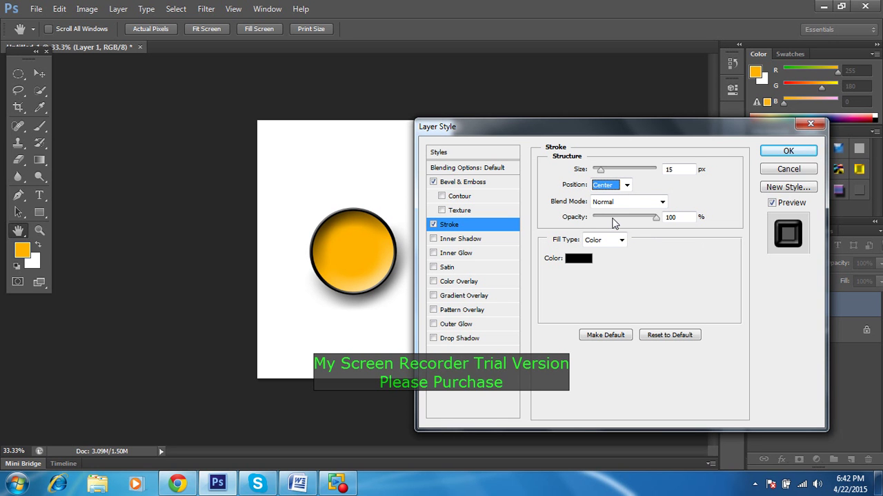
click(337, 484)
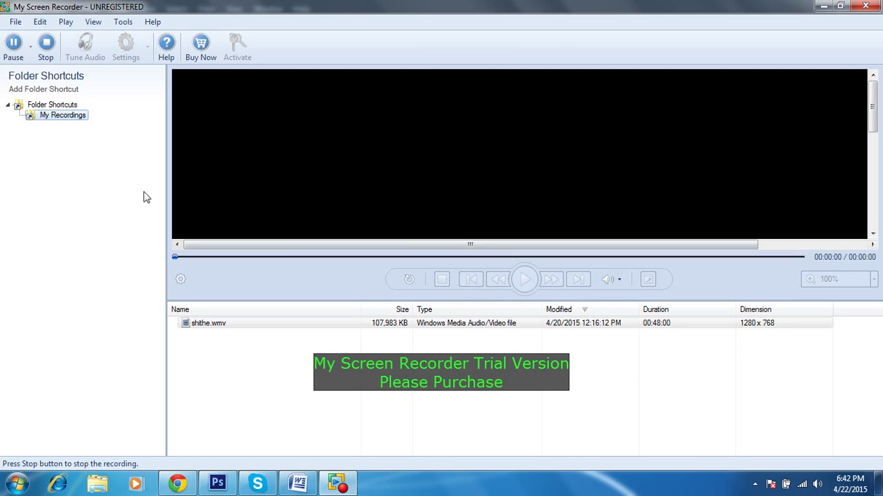
click(13, 45)
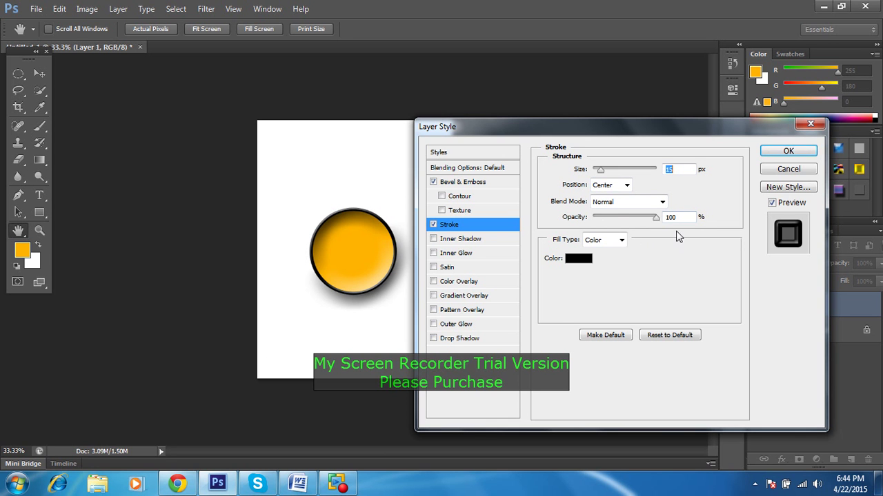
Step: Lower the stroke opacity to 49%, remove the bevel, and apply the layer style
mouse_move(655, 217)
mouse_down()
mouse_move(598, 230)
mouse_move(624, 223)
mouse_up()
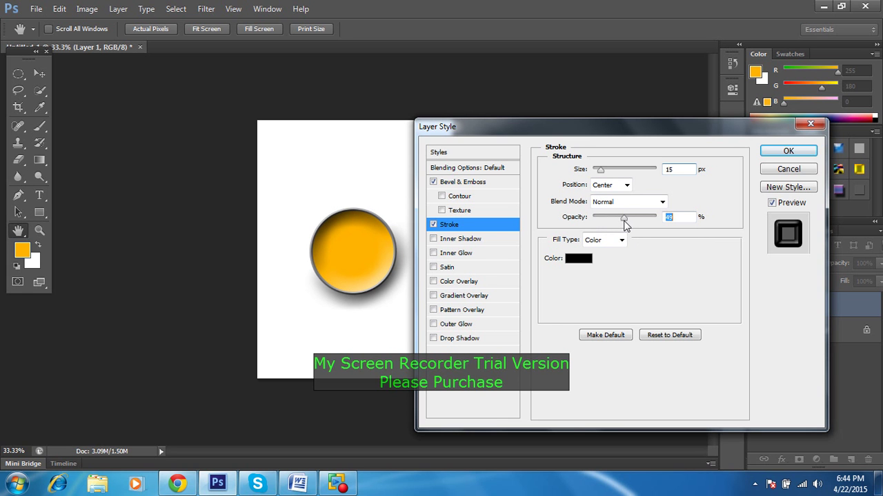
click(433, 182)
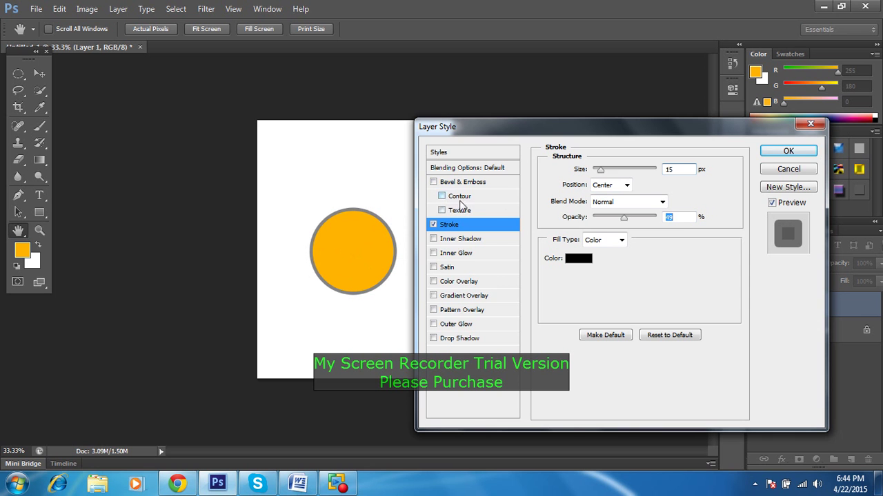
click(788, 151)
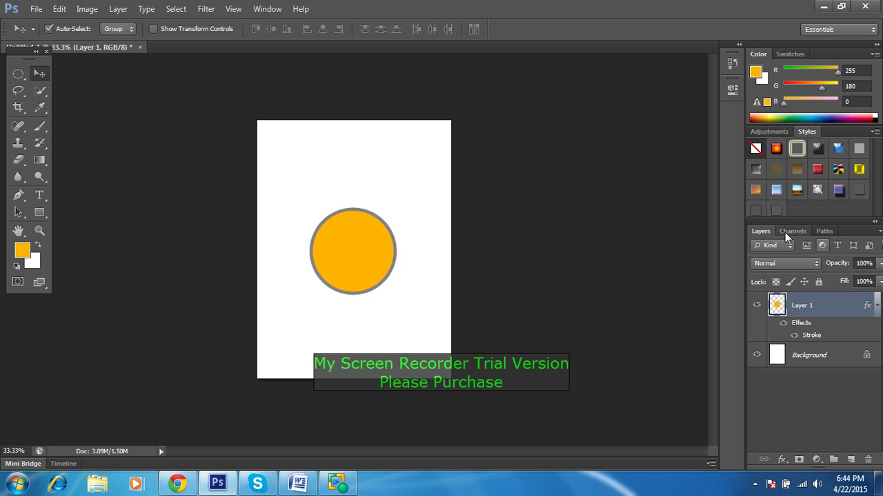
Step: Lower Layer 1's opacity to 52% and convert the Background into an editable Layer 0
click(879, 264)
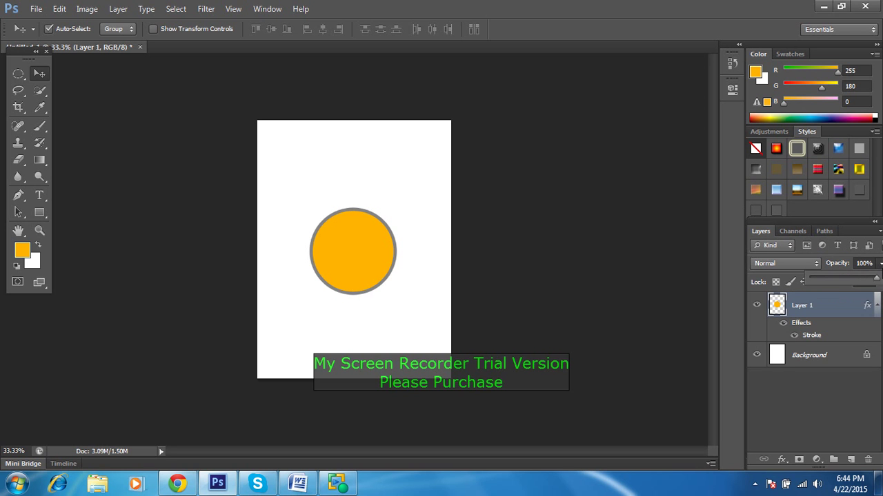
drag(876, 278, 845, 277)
click(435, 190)
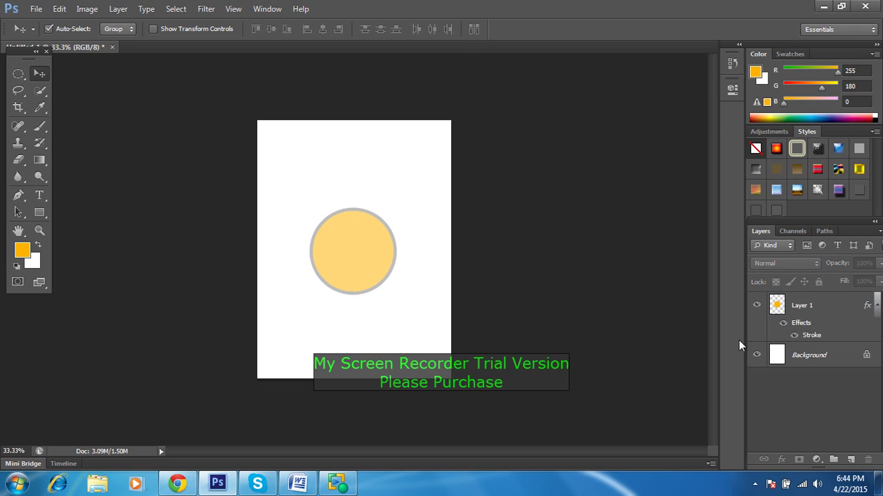
double_click(863, 357)
click(515, 160)
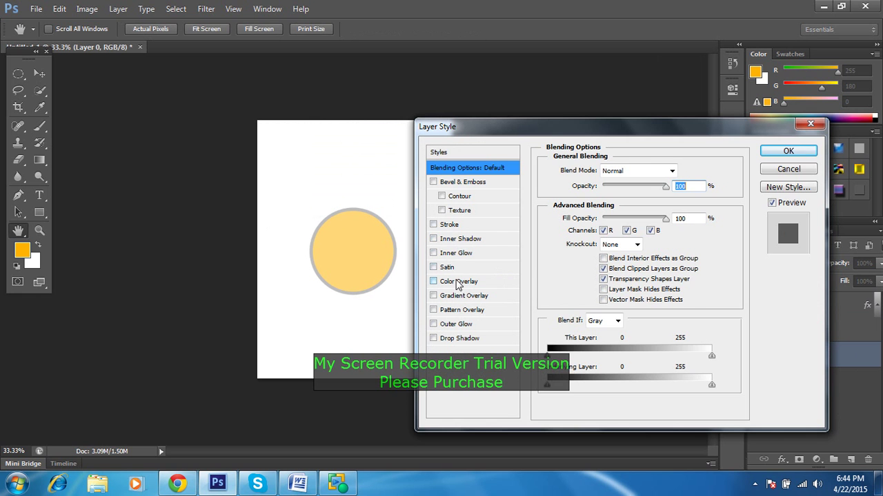
Step: Give Layer 0 a black #000000 Color Overlay, then select Layer 1
click(811, 172)
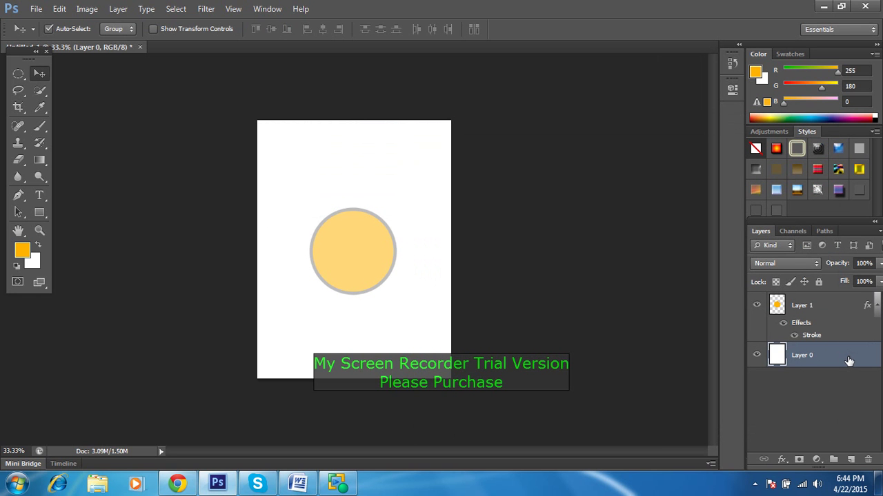
double_click(849, 361)
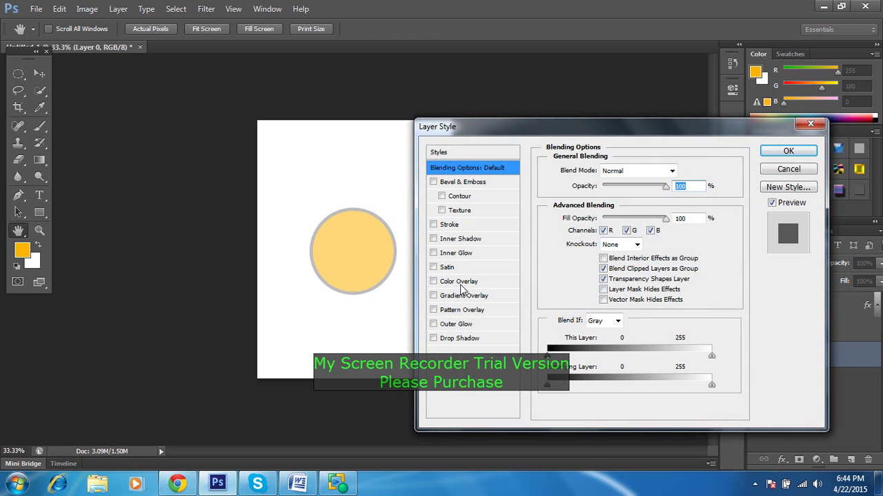
click(460, 282)
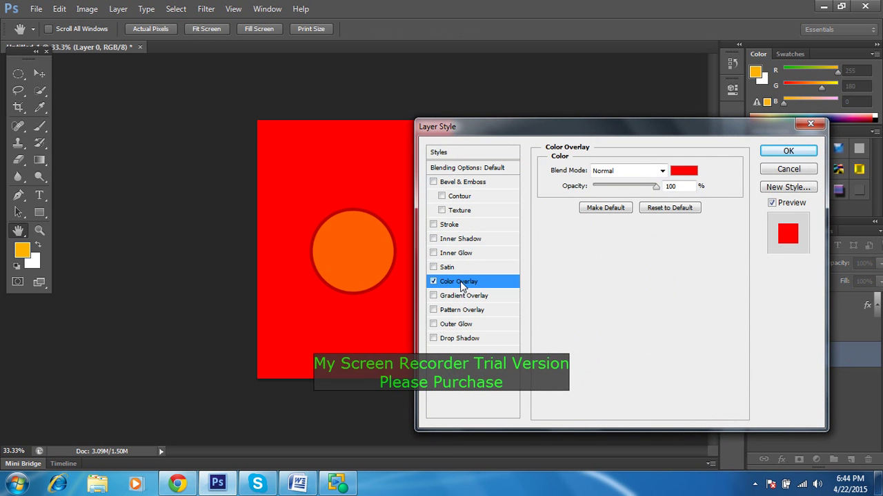
click(683, 171)
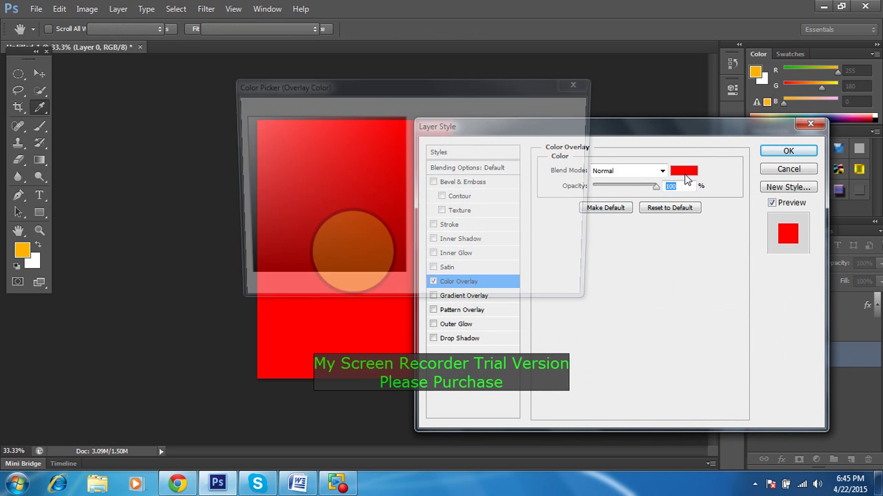
drag(268, 224, 239, 282)
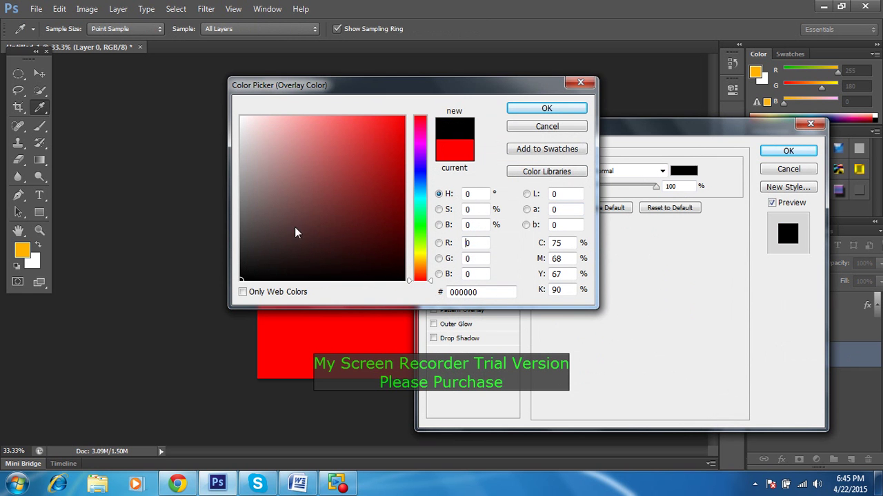
click(545, 109)
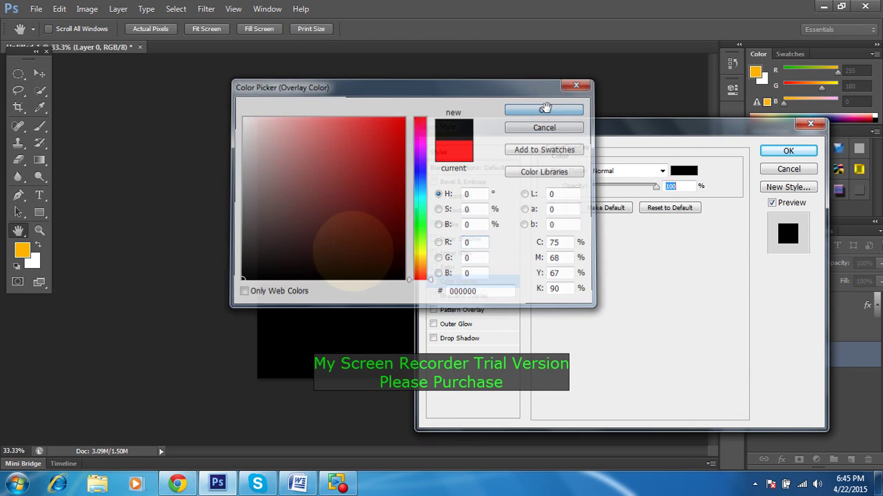
click(788, 151)
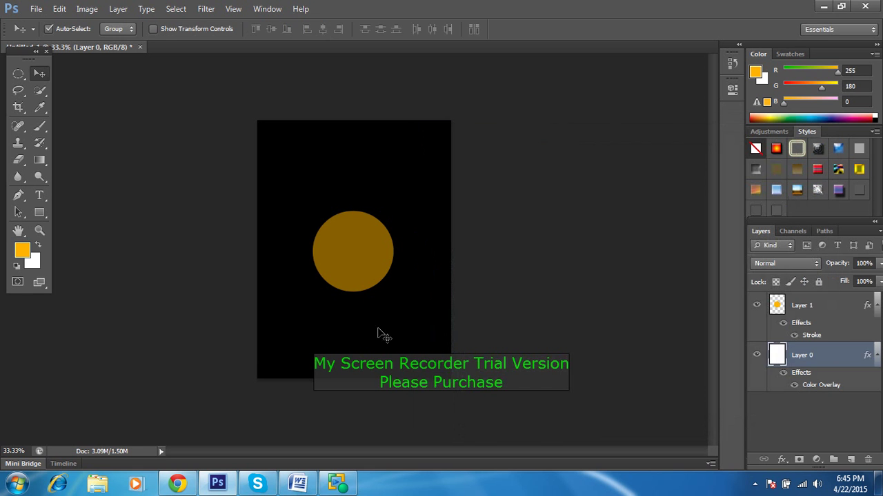
click(350, 278)
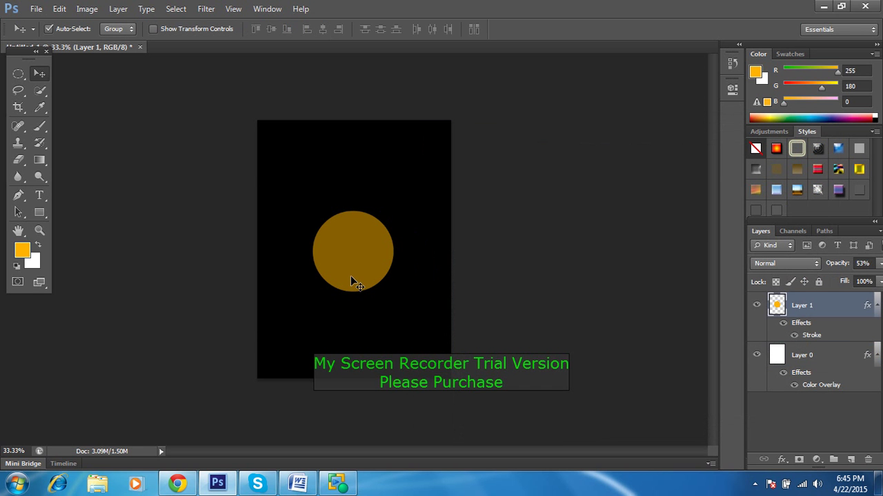
Step: Fade Layer 1's opacity down to 0%, then restore it to 100%
click(880, 264)
mouse_move(845, 277)
mouse_down()
mouse_move(809, 280)
mouse_move(844, 279)
mouse_up()
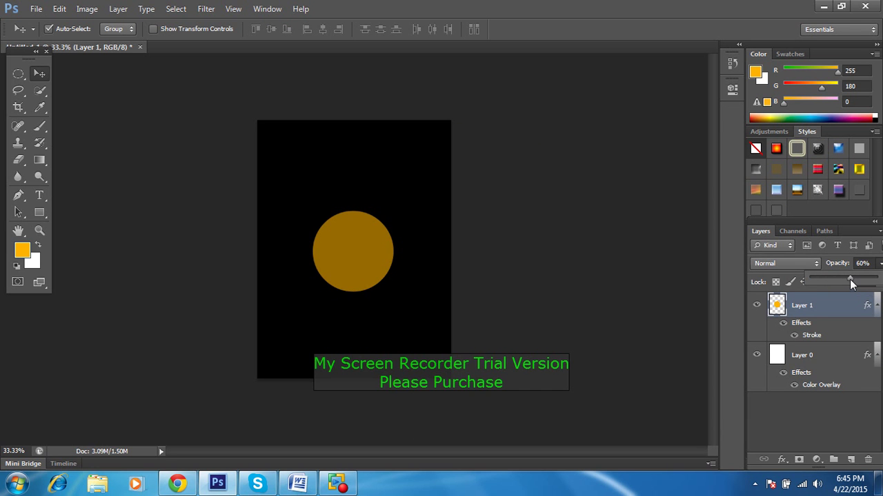
key(0)
click(666, 284)
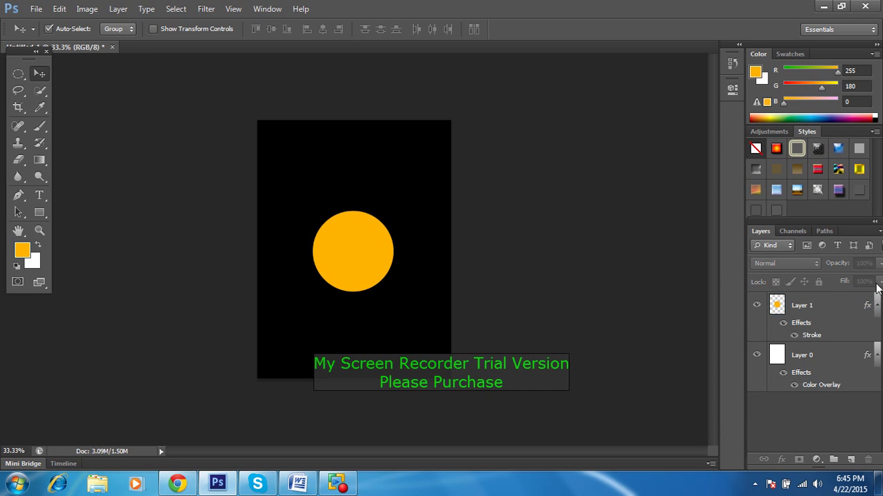
click(358, 268)
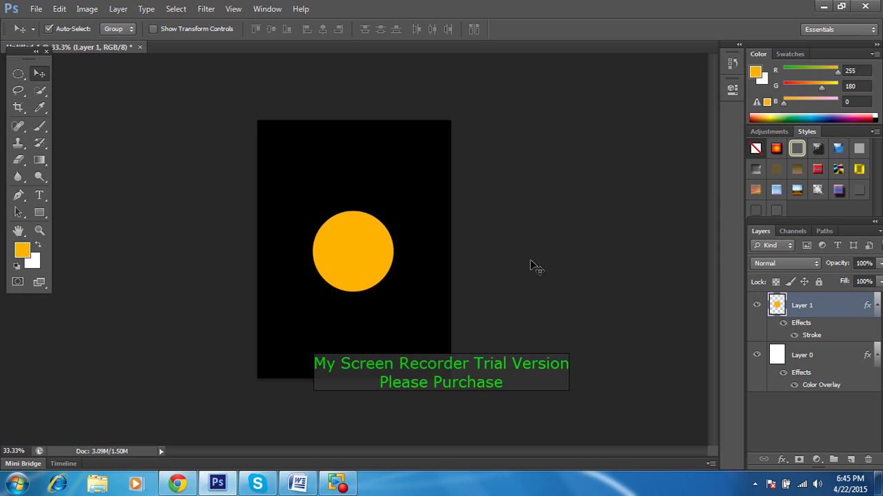
Step: Experiment with Layer 1's fill at lower values, then hide the black Layer 0
click(881, 282)
drag(876, 295, 850, 297)
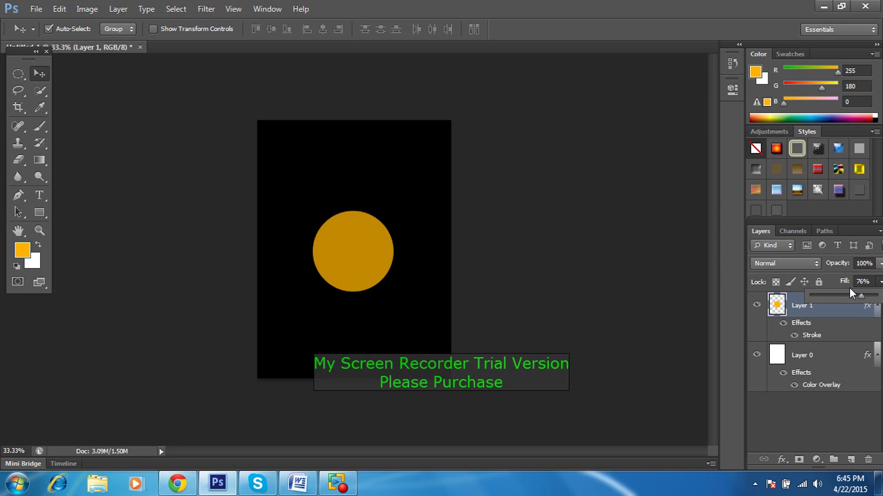
click(366, 263)
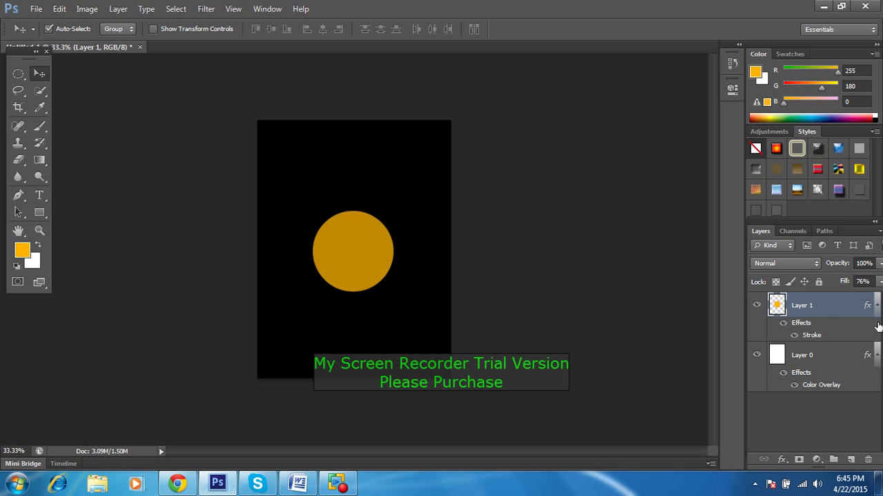
click(880, 282)
mouse_move(858, 297)
mouse_down()
mouse_move(836, 297)
mouse_move(880, 296)
mouse_up()
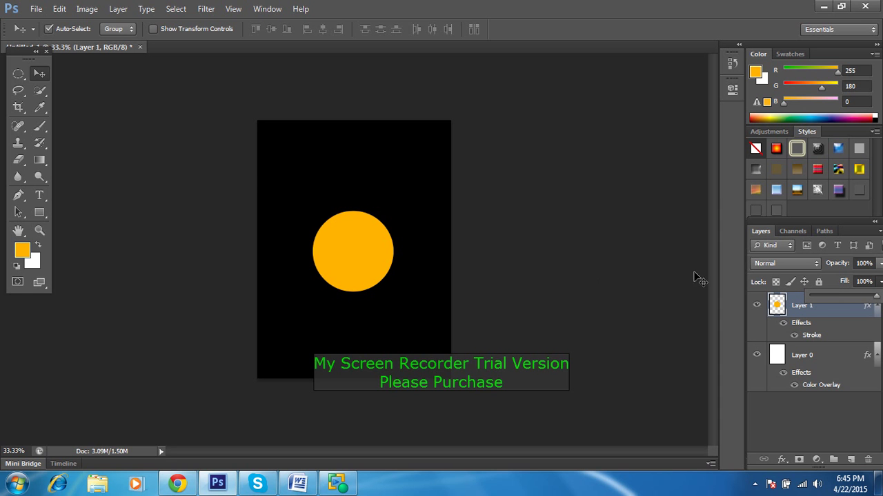
click(365, 276)
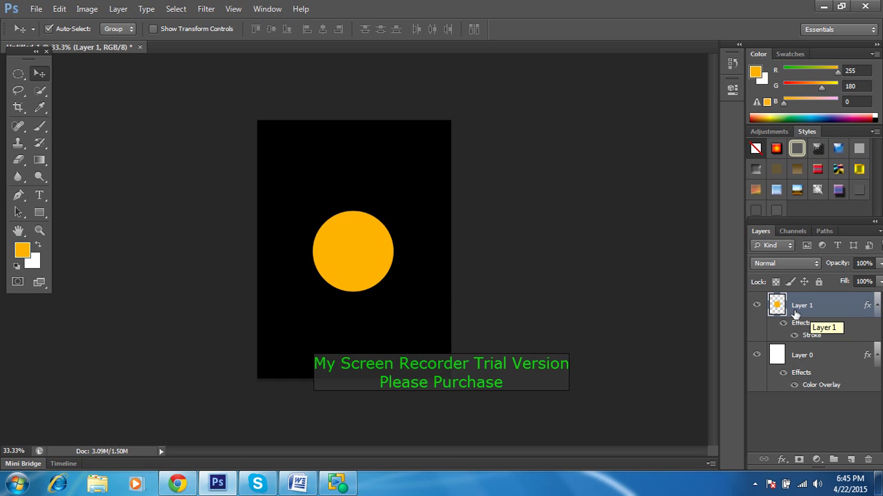
click(757, 355)
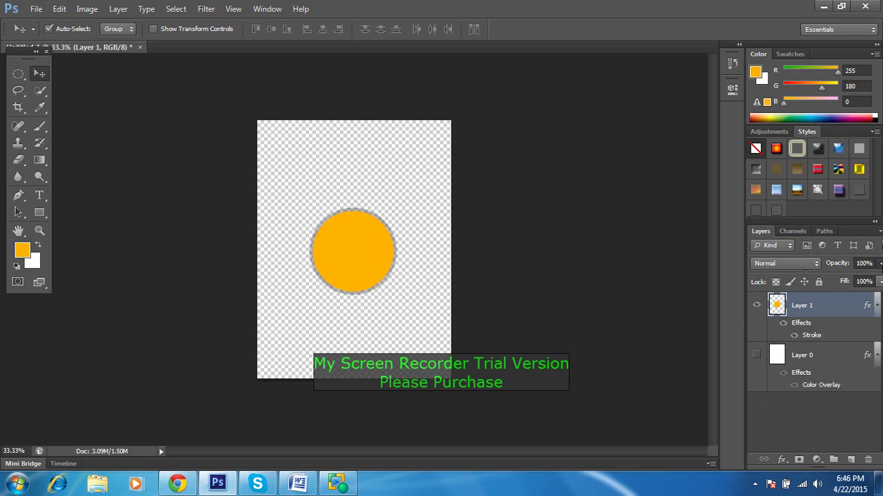
Step: Vary Layer 1's opacity between 22% and 76%, settling on 66%
click(880, 281)
drag(878, 280, 846, 279)
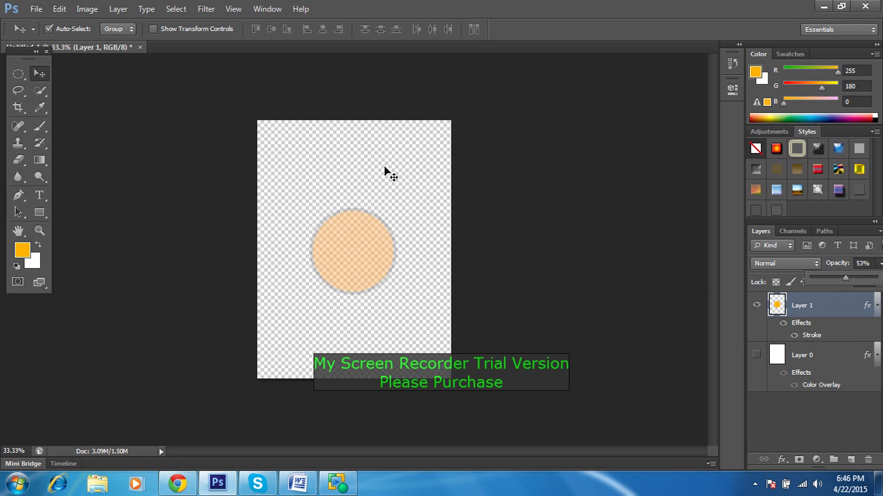
drag(852, 282, 866, 284)
drag(826, 283, 825, 281)
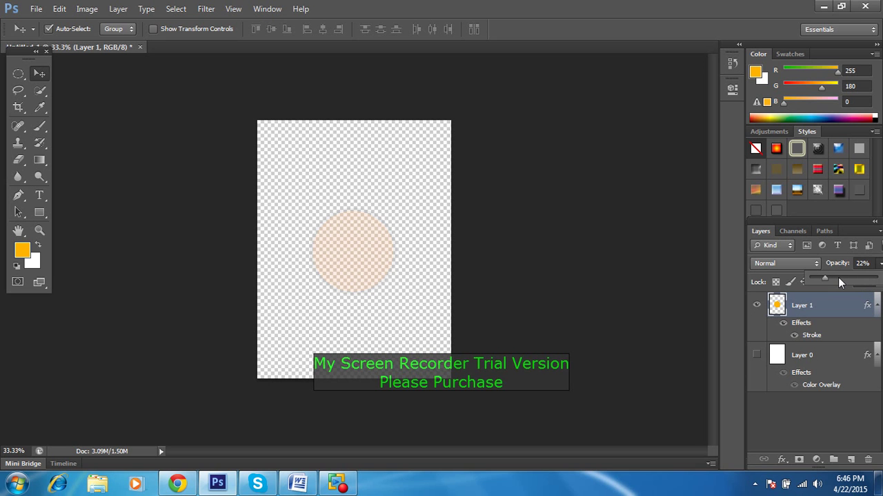
click(838, 276)
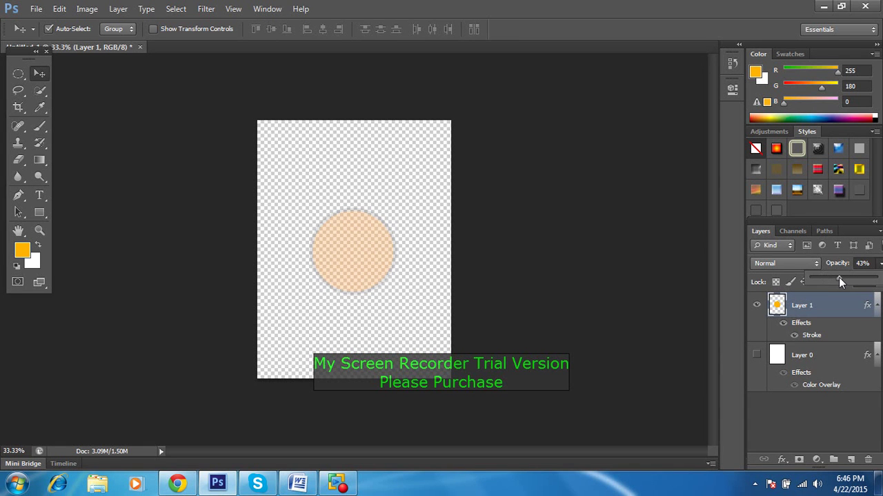
drag(844, 278, 853, 278)
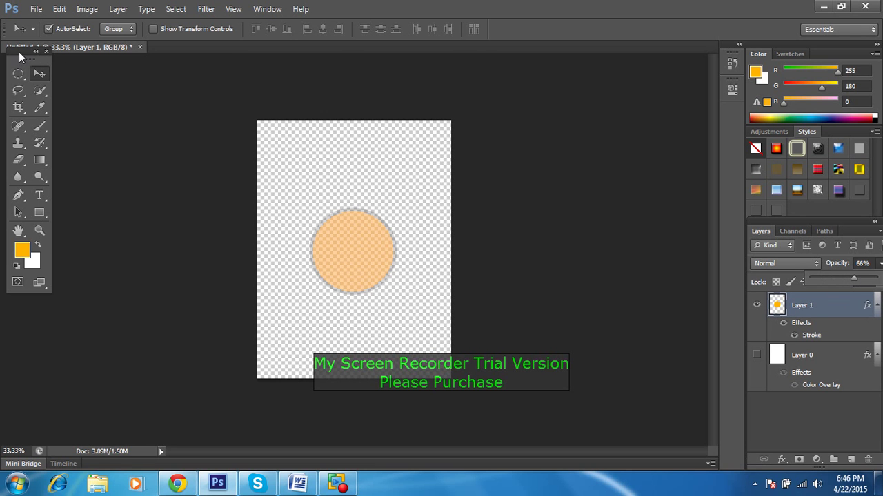
drag(19, 51, 24, 66)
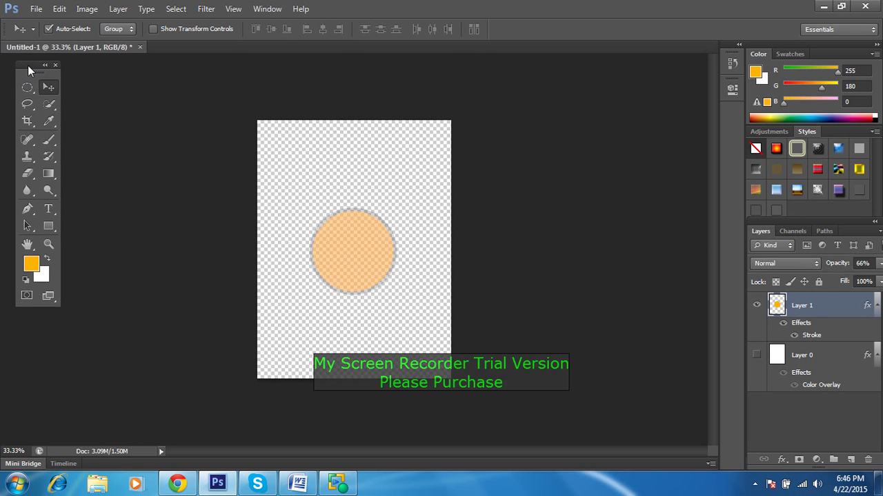
Step: Close Untitled-1 without saving and create a new 900 × 1200 px, 72 ppi white document
click(140, 48)
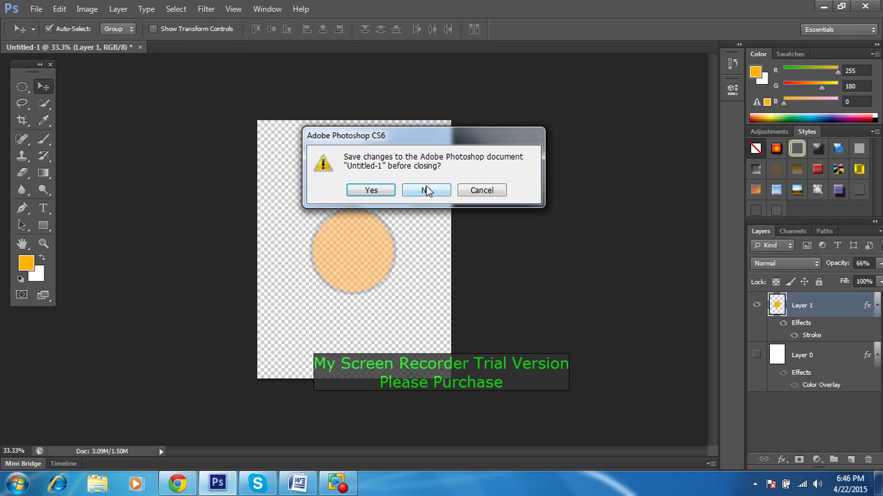
click(426, 190)
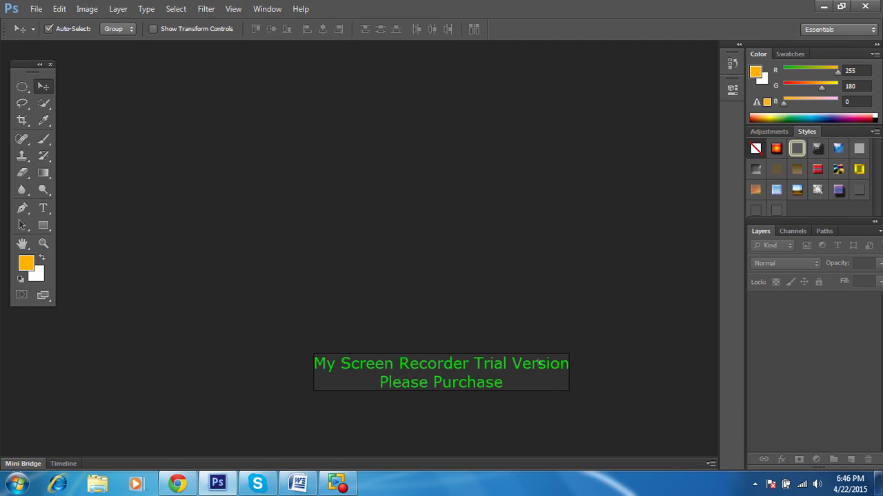
click(36, 8)
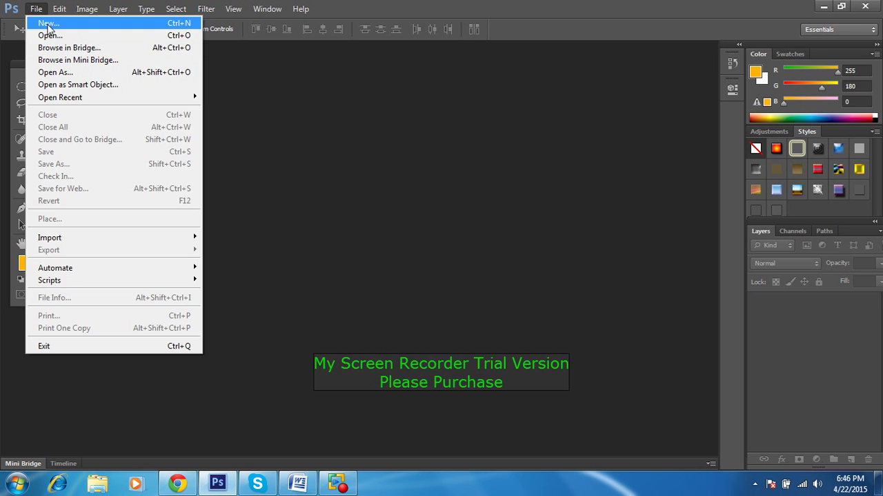
click(31, 21)
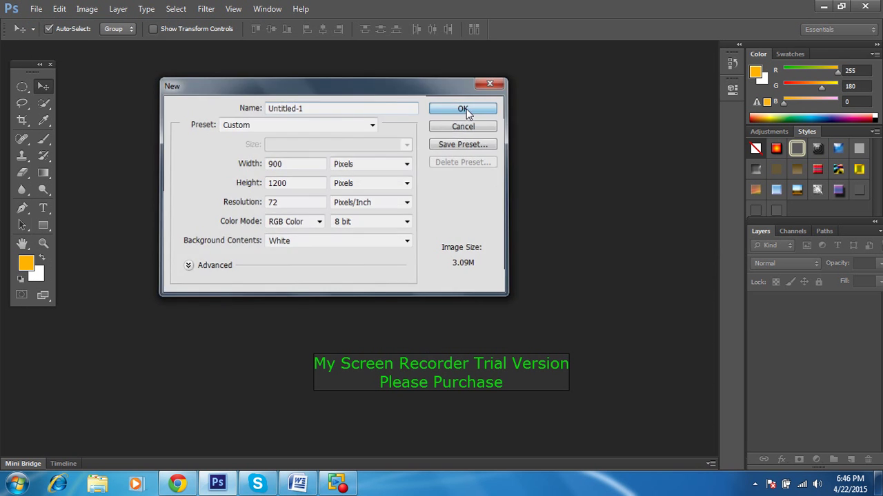
click(467, 111)
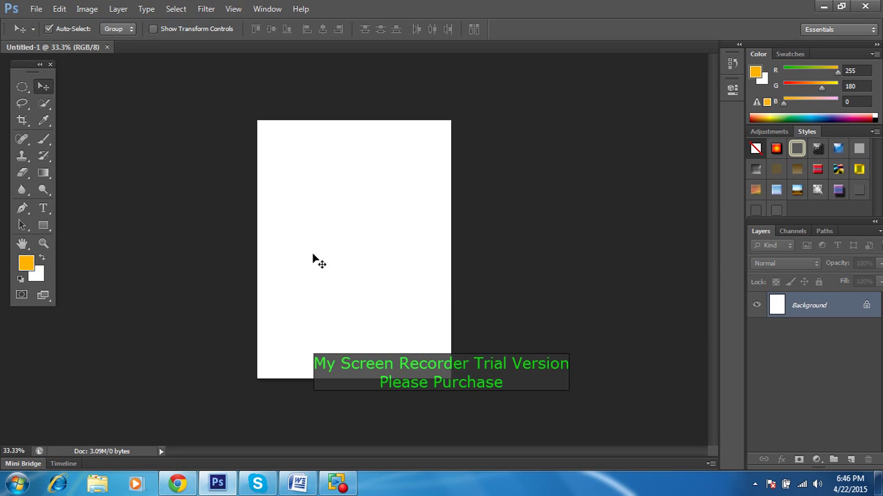
Step: Draw a circular selection in the upper half and fill it orange on a new Layer 1
click(21, 88)
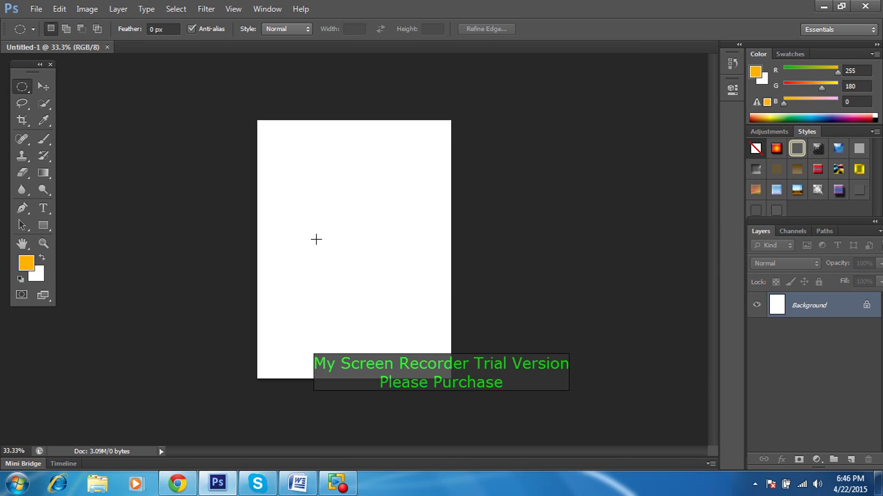
drag(335, 219, 381, 278)
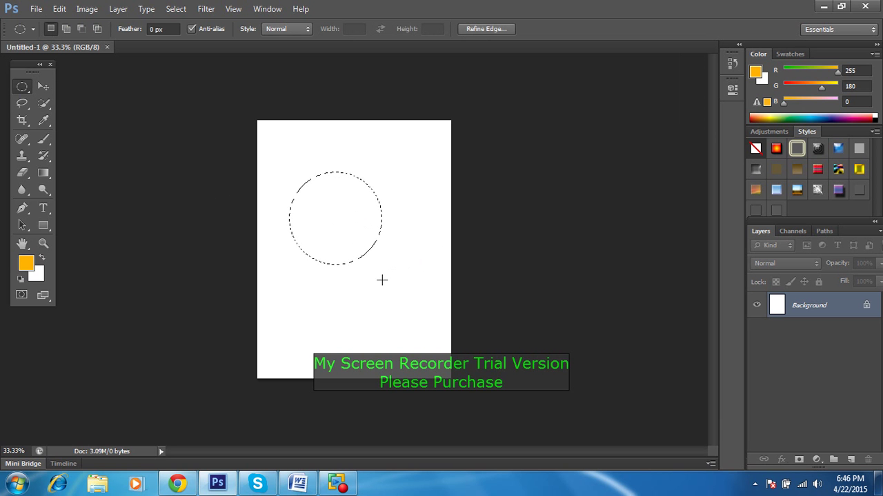
key(alt+BackSpace)
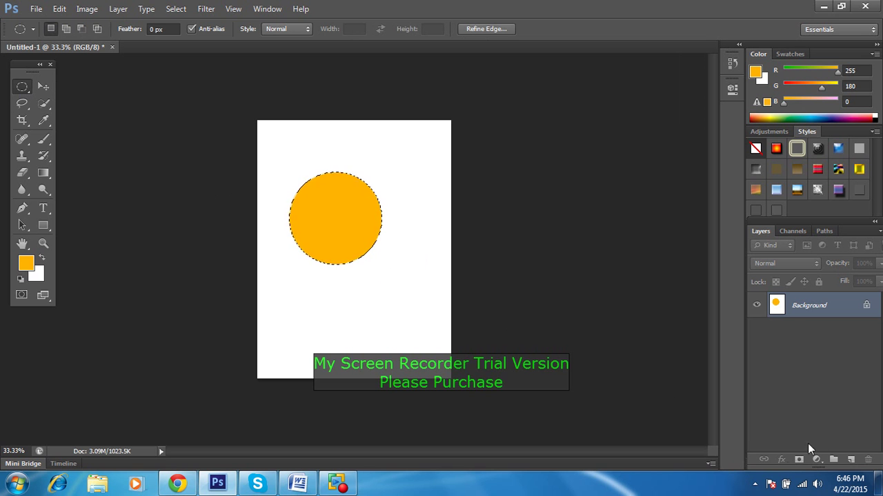
click(850, 459)
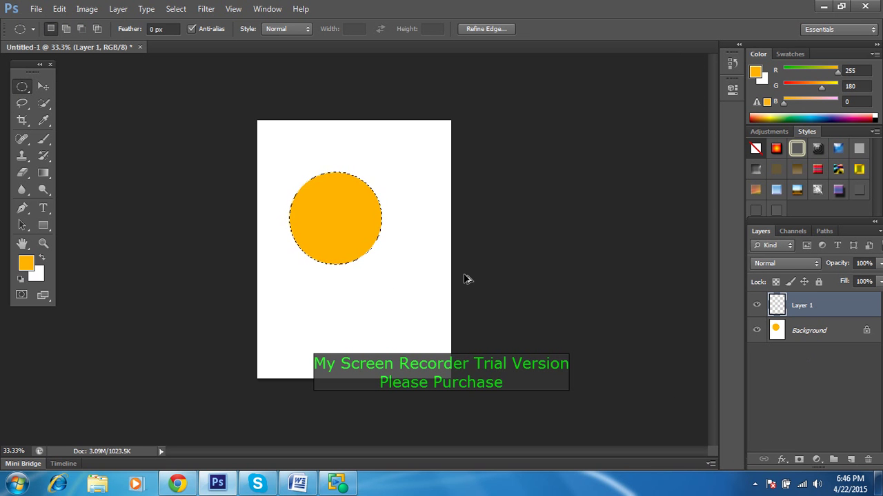
shift+click(847, 335)
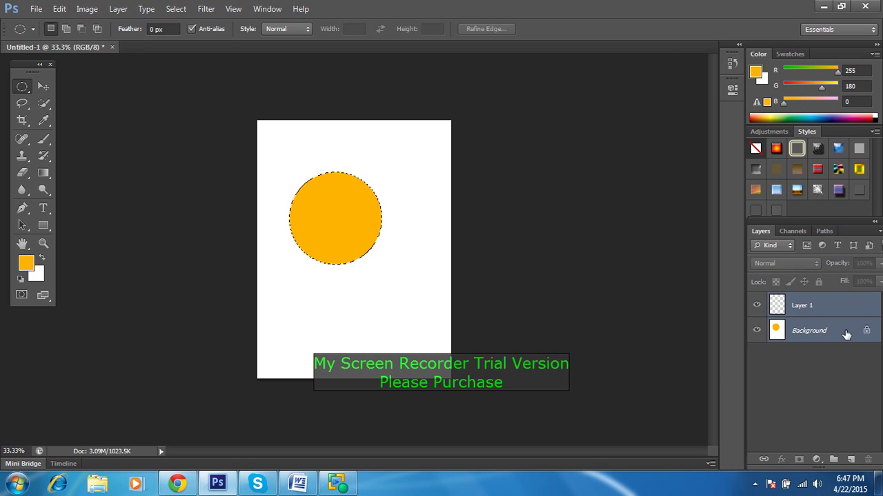
key(ctrl+alt+z)
key(ctrl+alt+z)
click(852, 460)
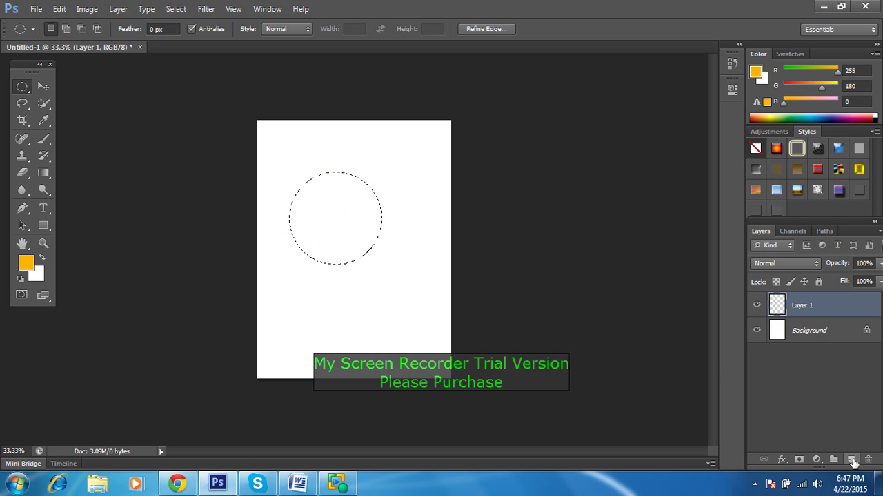
key(alt+BackSpace)
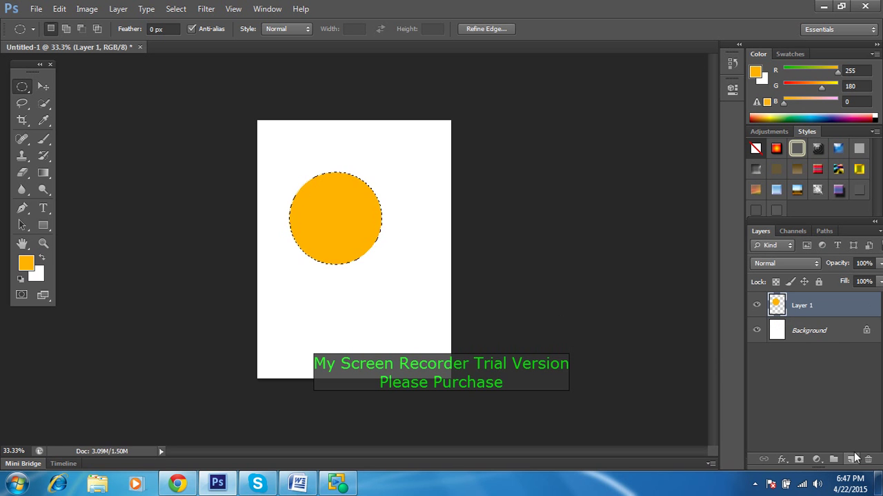
key(ctrl+d)
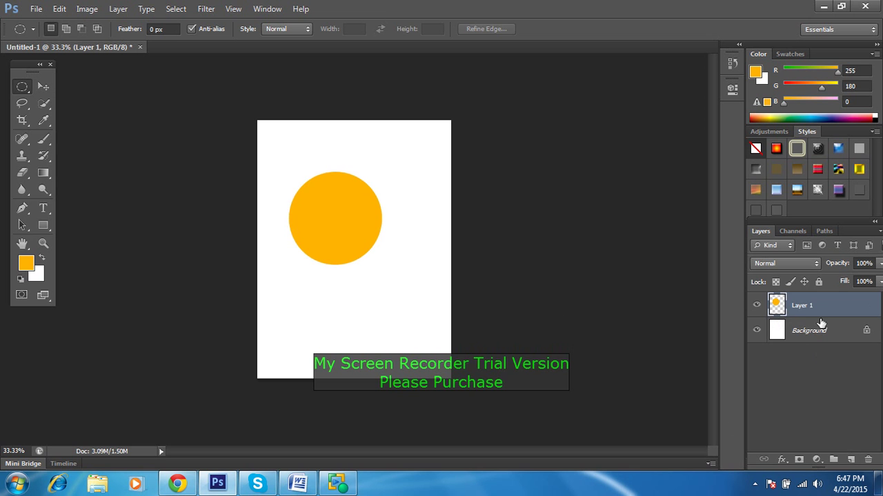
double_click(859, 305)
Step: Enable Bevel & Emboss with Texture on the circle and try the default patterns
drag(681, 127, 791, 99)
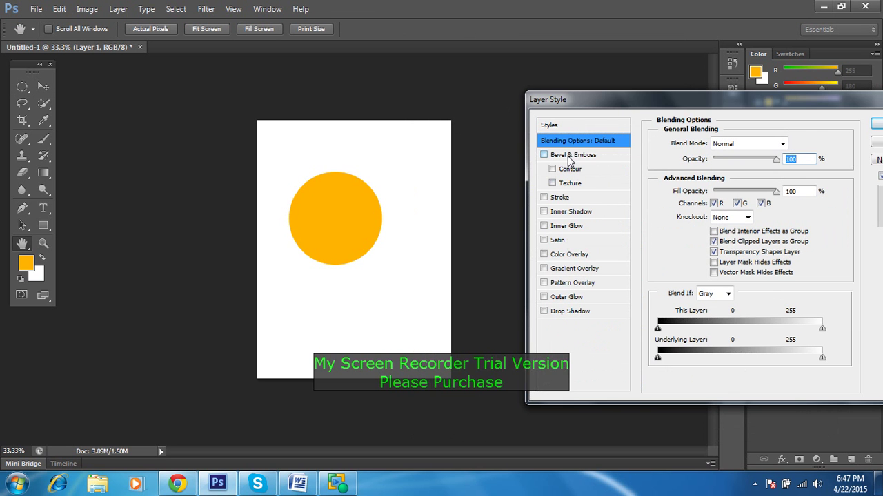
click(570, 158)
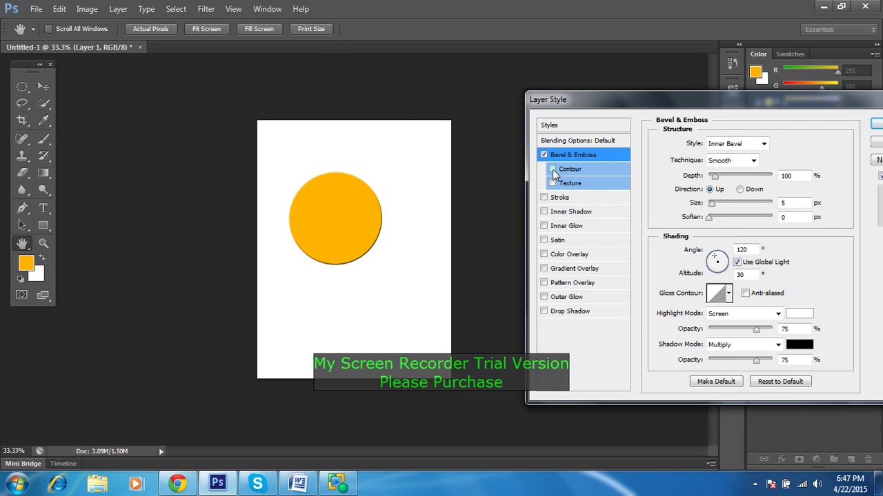
click(553, 183)
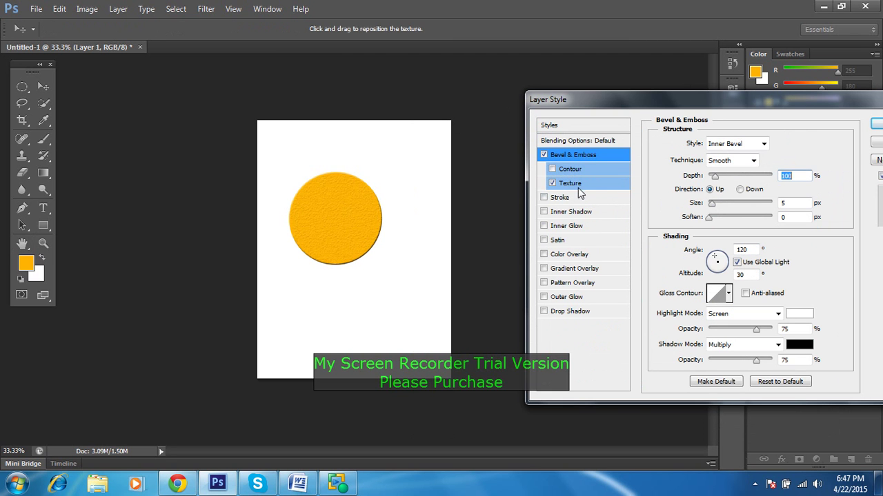
click(581, 187)
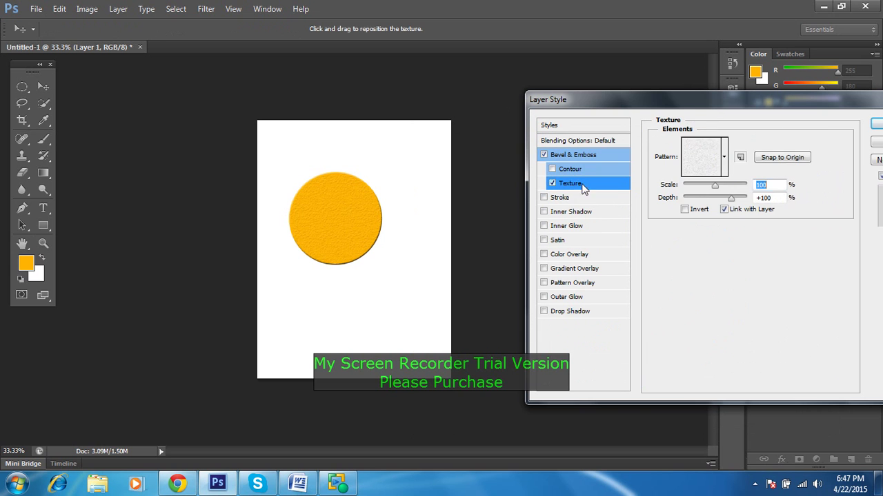
click(724, 165)
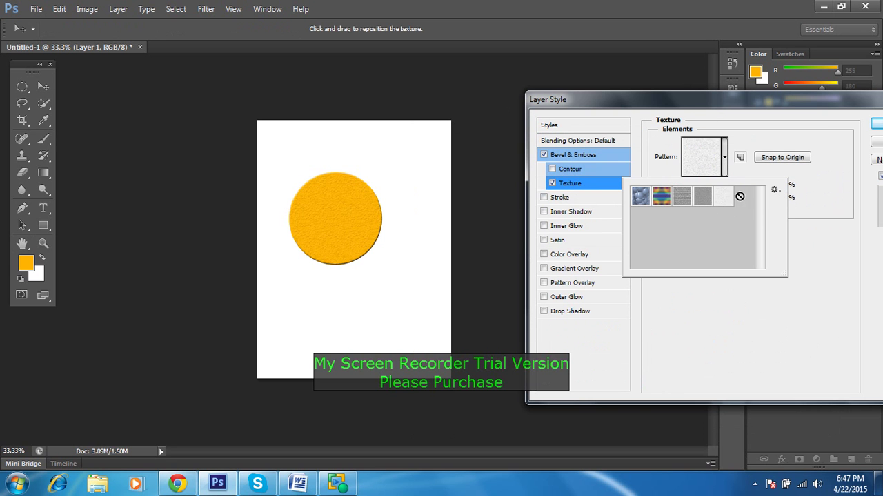
click(683, 198)
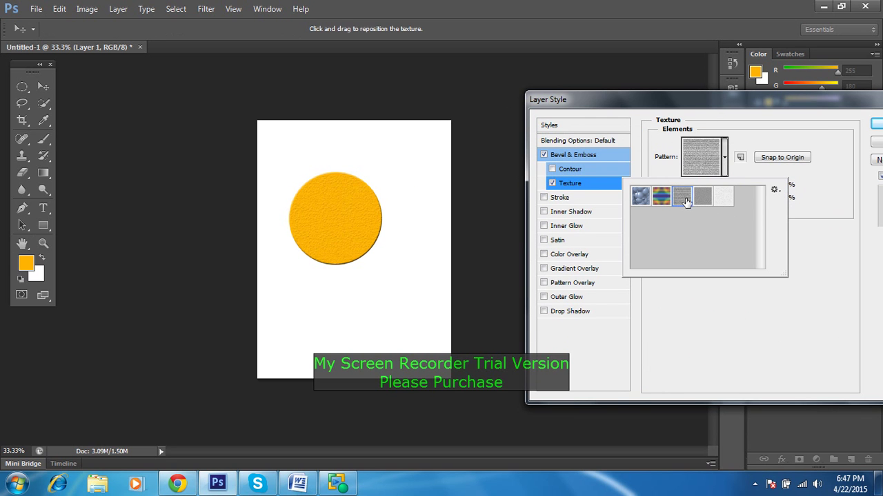
click(664, 198)
click(641, 198)
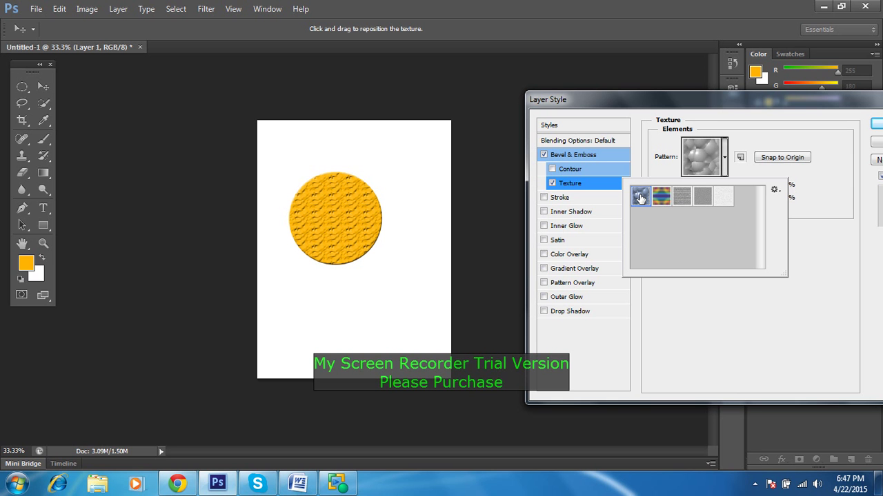
Step: Append the Artist Surfaces patterns and try several, applying a rough stone texture
click(774, 190)
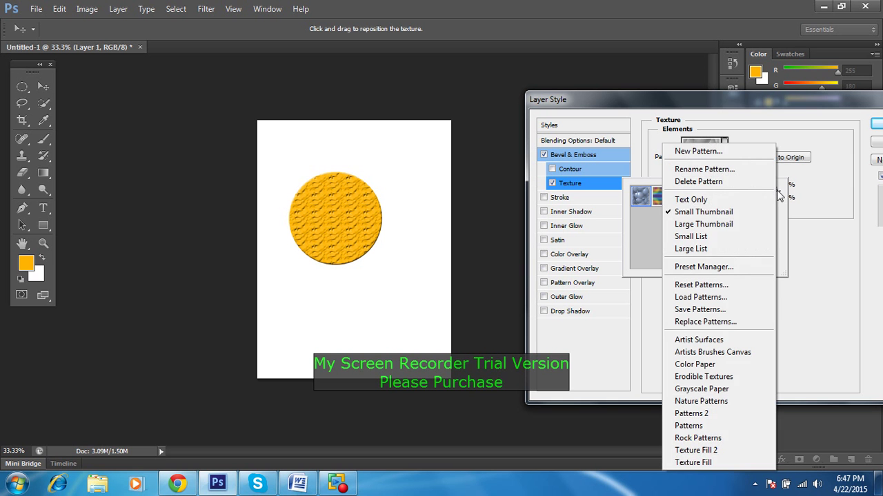
click(709, 340)
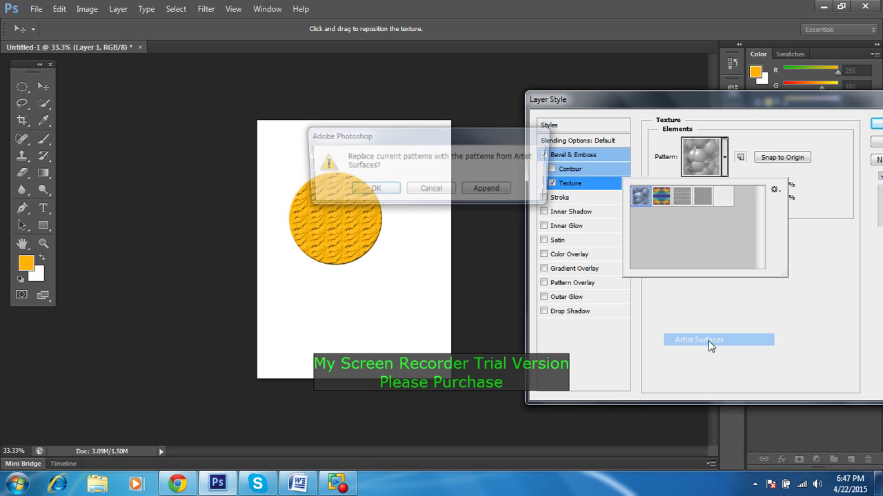
click(492, 193)
click(681, 258)
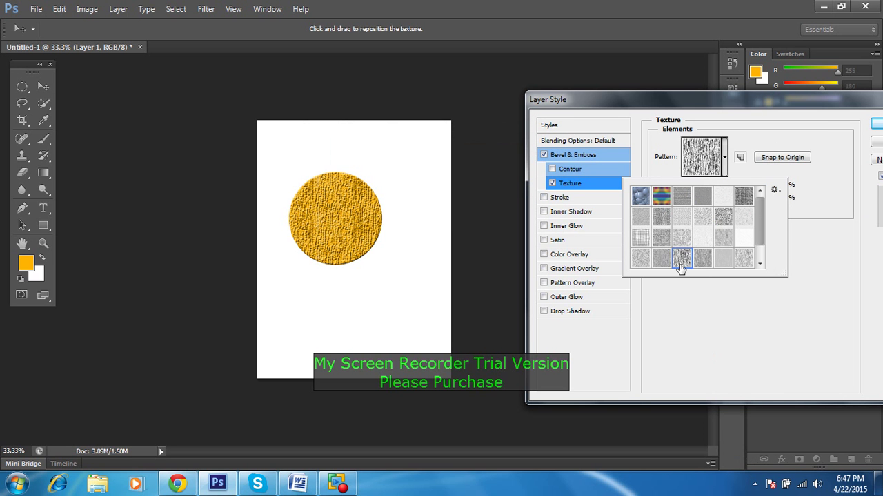
click(662, 259)
click(681, 240)
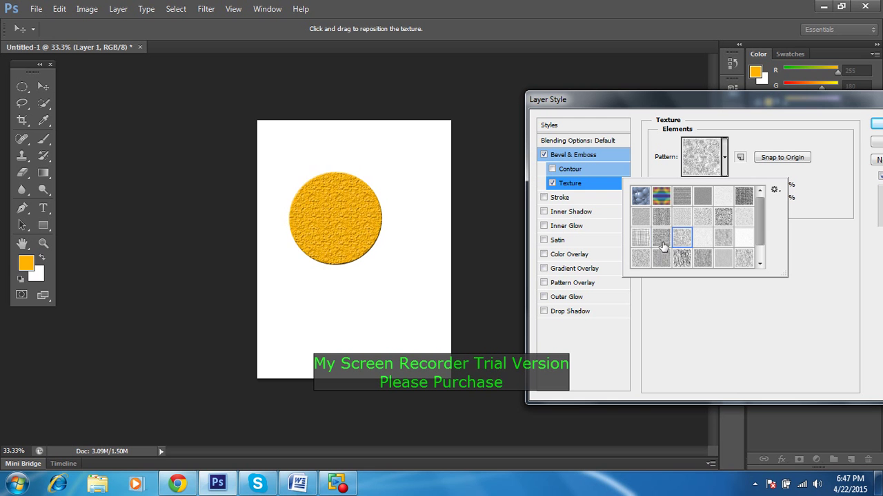
click(660, 239)
click(683, 258)
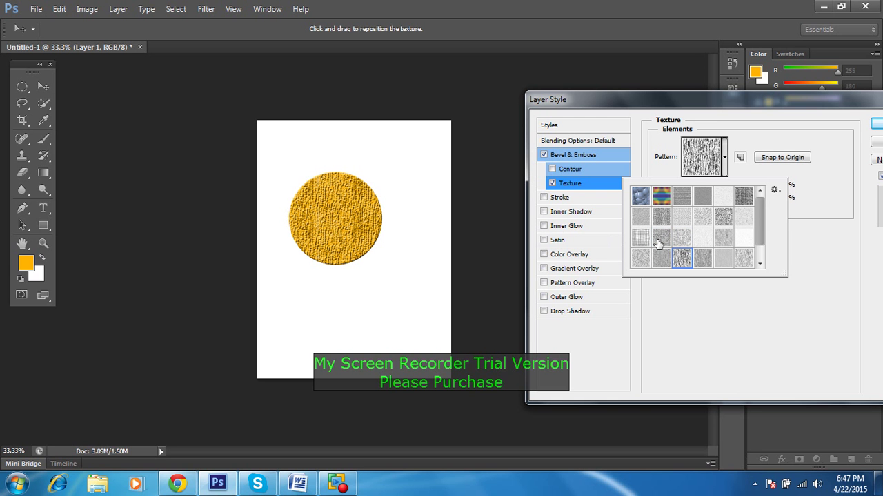
click(662, 240)
click(681, 240)
click(640, 240)
click(724, 238)
Step: Append the Rock Patterns library and apply the grey cracked rock texture
click(774, 189)
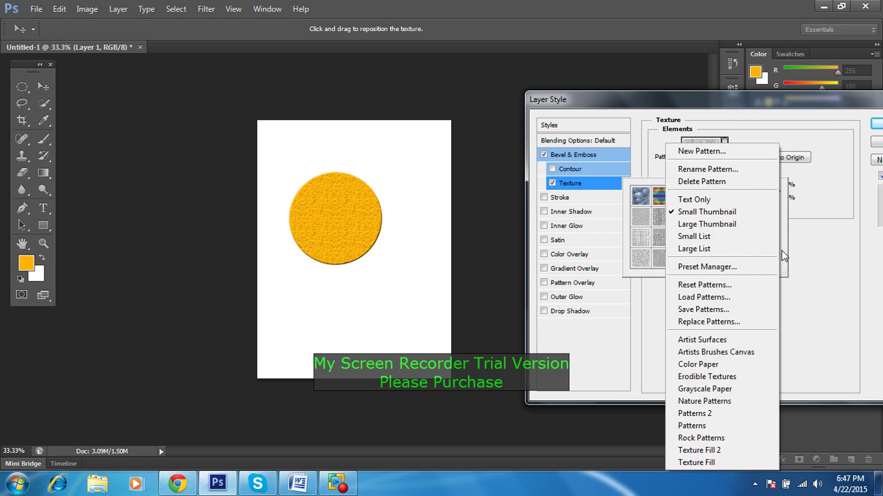
click(715, 439)
click(490, 190)
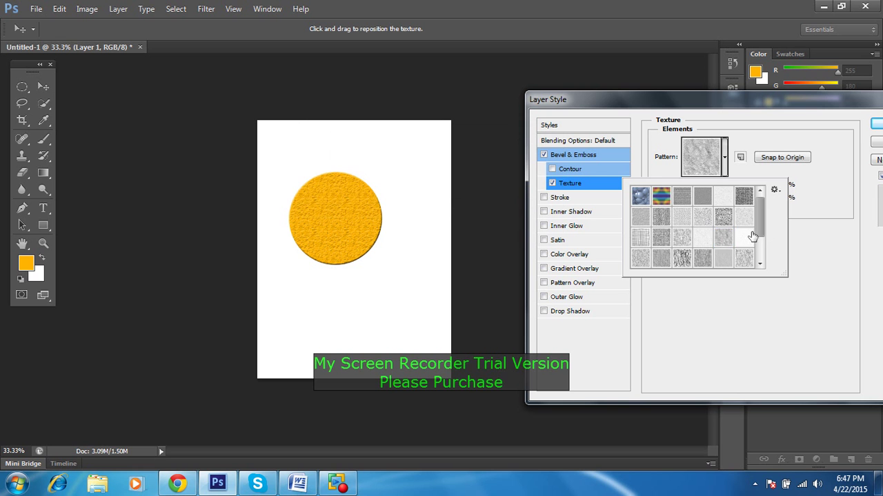
scroll(738, 235, down, 5)
click(722, 238)
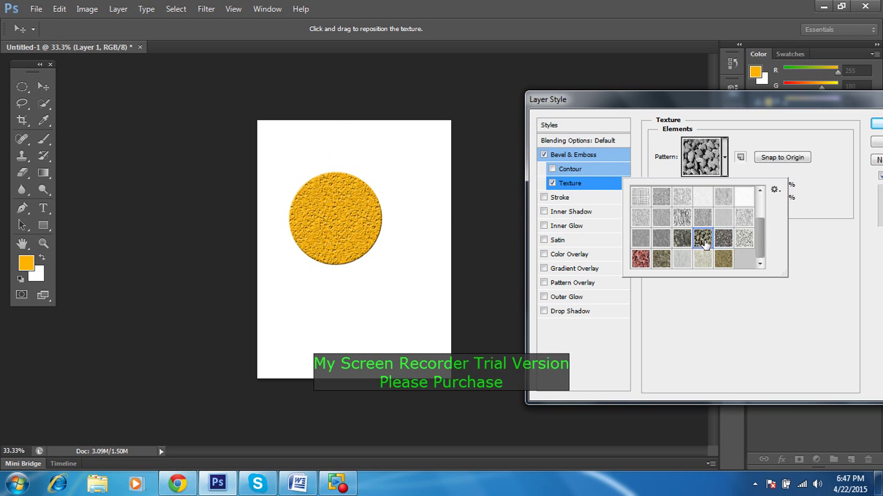
click(743, 239)
click(688, 240)
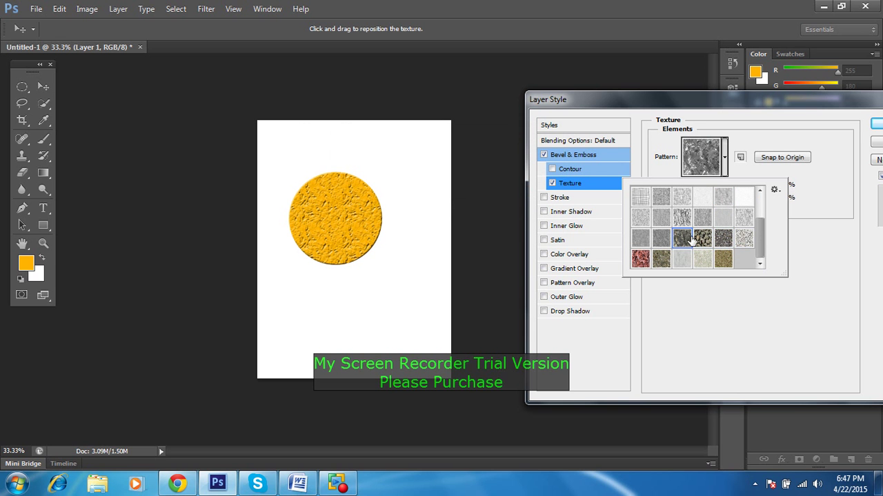
click(757, 175)
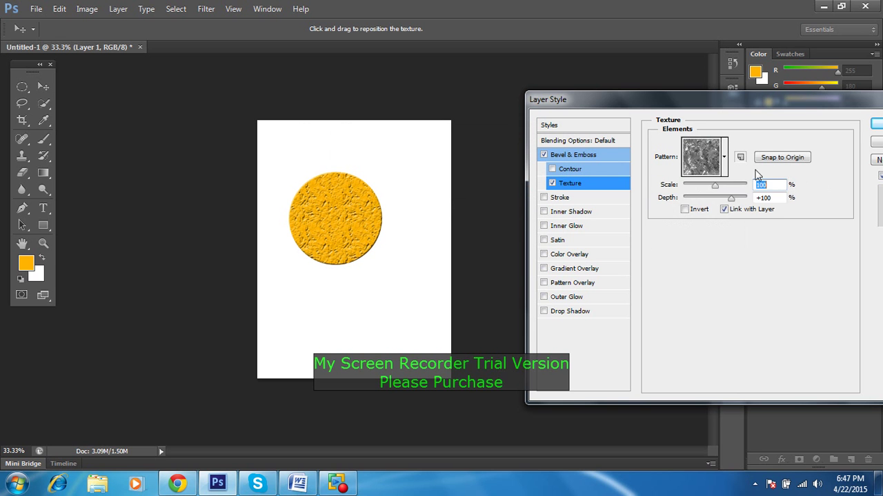
Step: Give the bevel a twin-peak contour after trying presets, then switch off Texture and Contour
click(571, 174)
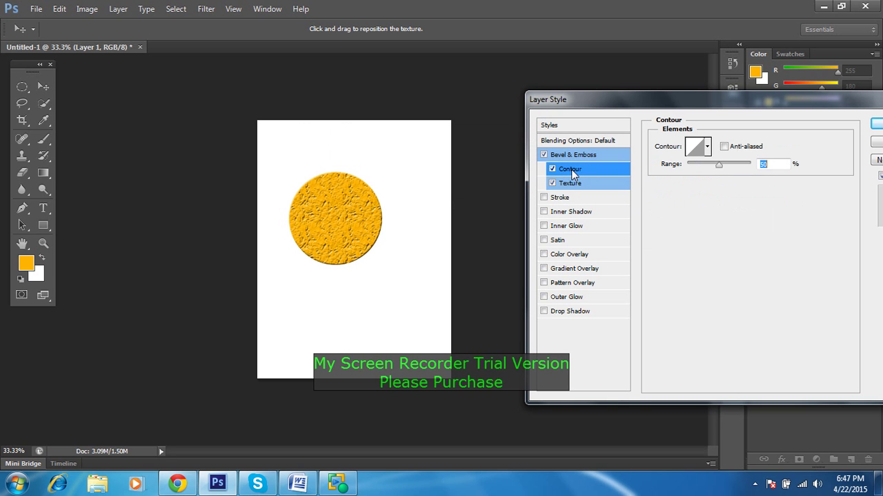
click(709, 148)
click(719, 201)
click(694, 196)
click(697, 176)
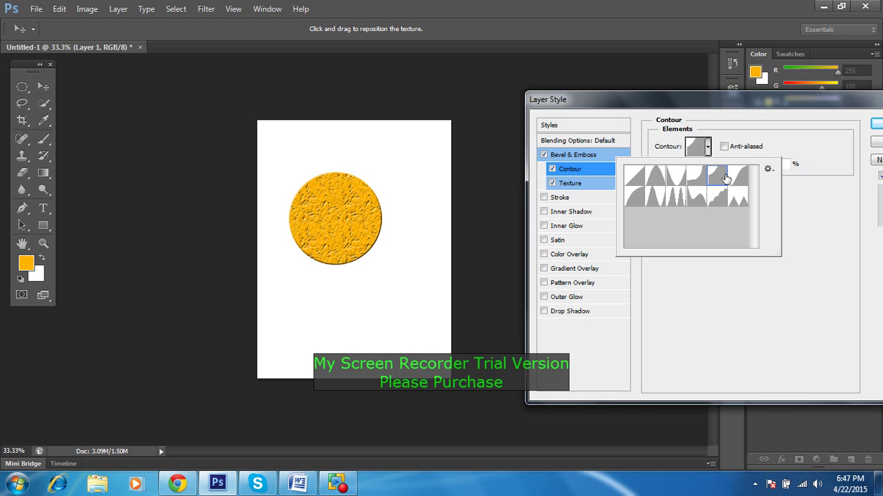
click(737, 178)
click(738, 197)
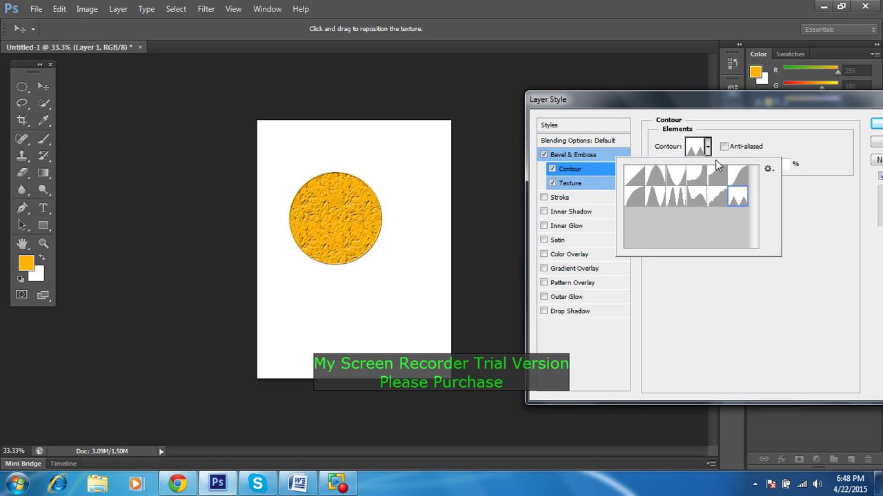
click(752, 142)
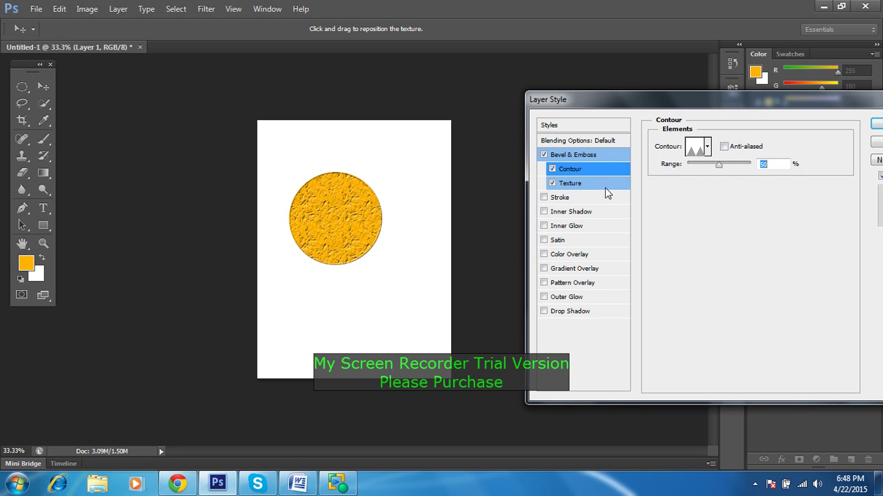
click(552, 183)
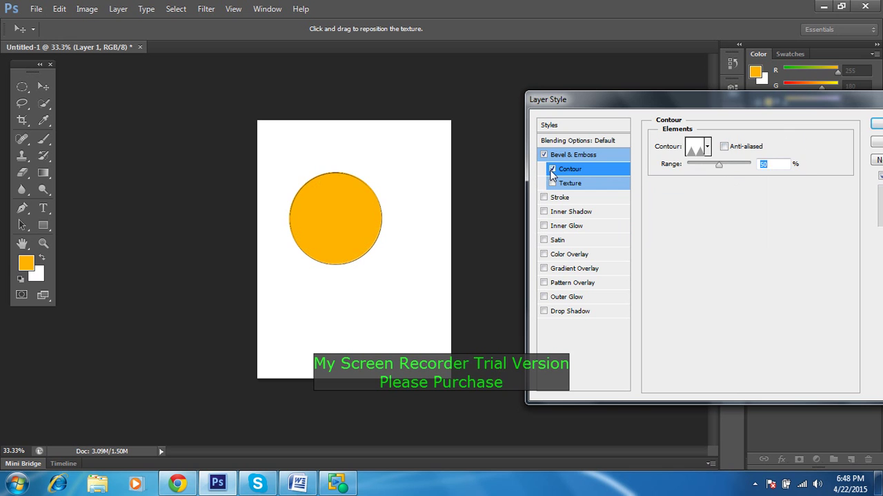
click(552, 169)
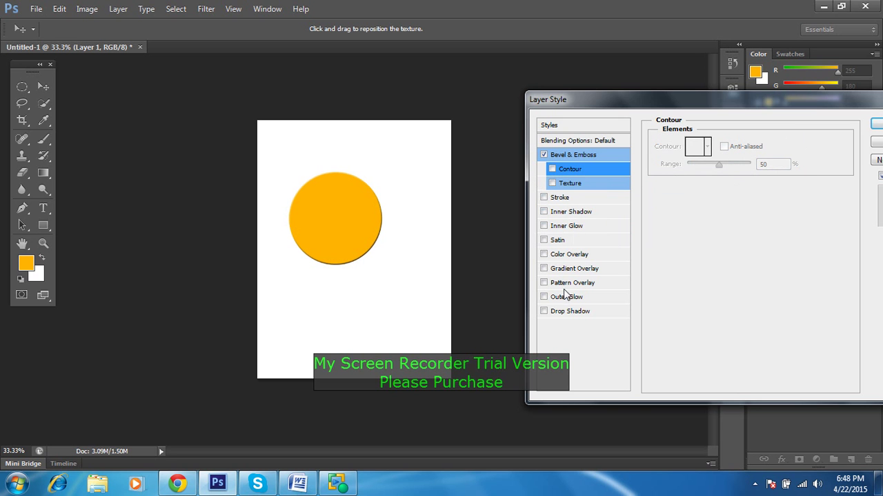
Step: Add an inner shadow to the circle with 59 px size and a 90° angle
click(572, 214)
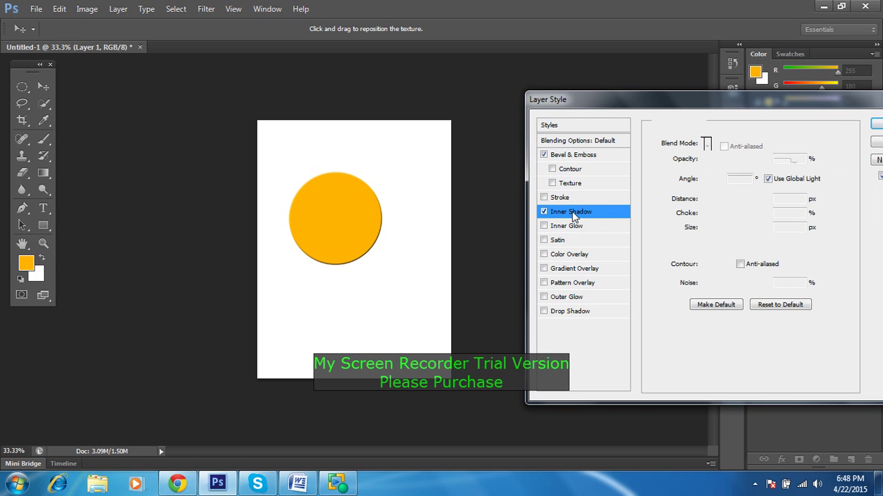
mouse_move(707, 200)
mouse_down()
mouse_move(750, 200)
mouse_move(748, 210)
mouse_move(707, 211)
mouse_up()
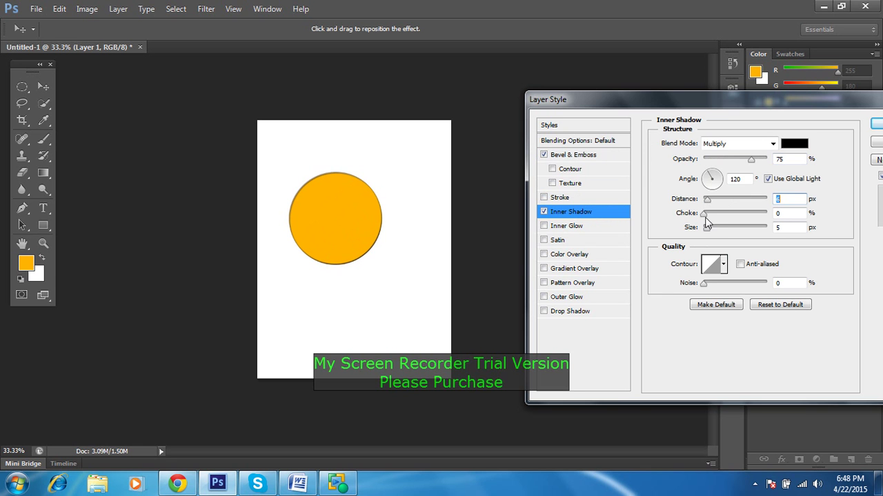
drag(708, 228, 722, 229)
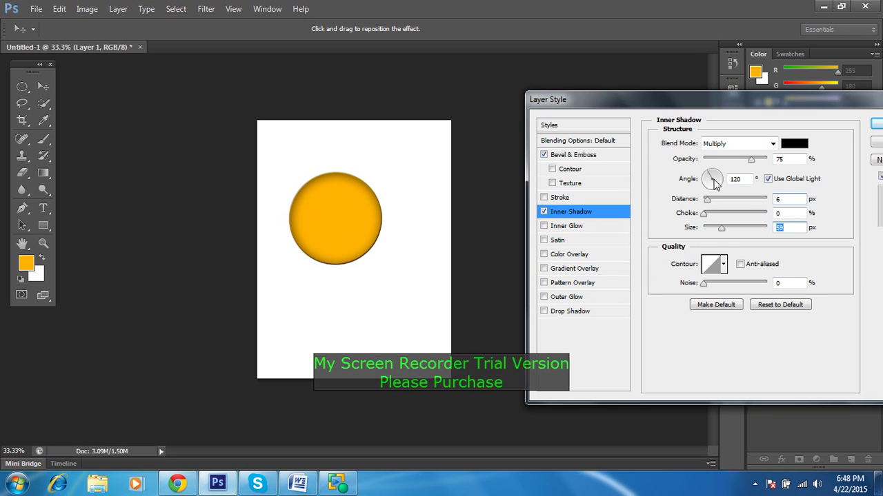
drag(714, 180, 713, 168)
double_click(741, 180)
text(90)
key(Return)
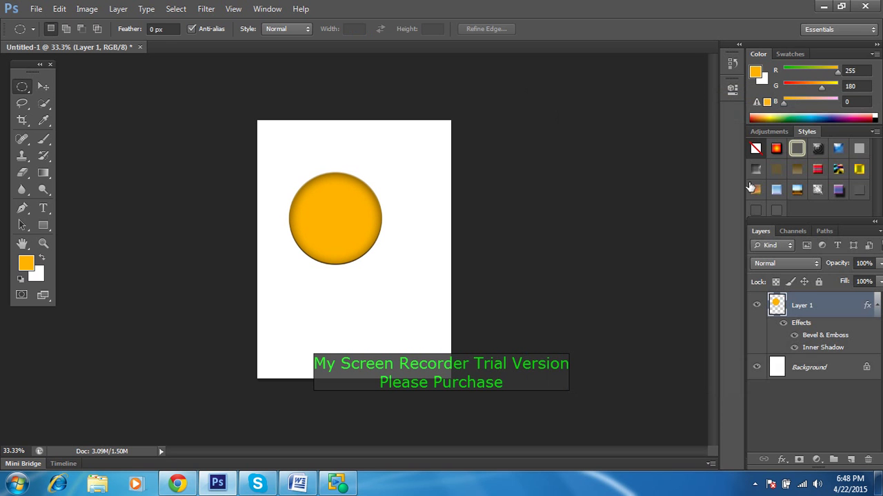
Step: Change the inner shadow to 46 px distance at 153°, try contours, then disable it
double_click(824, 347)
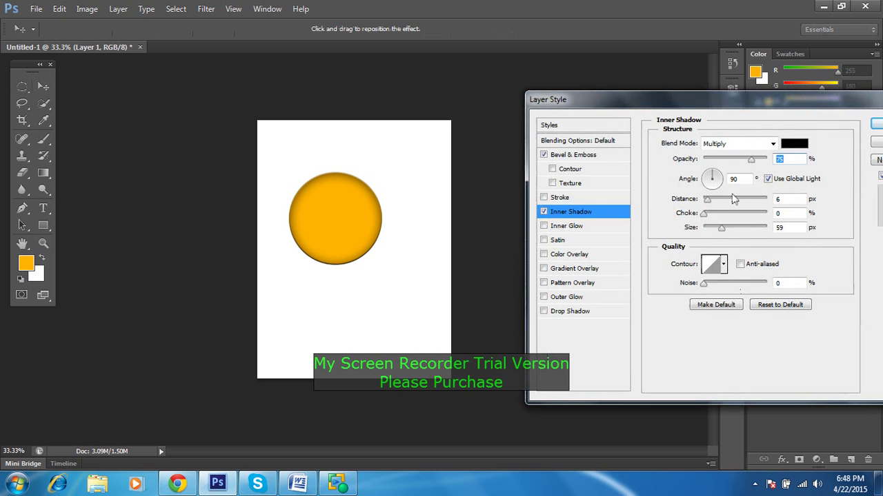
drag(707, 200, 749, 210)
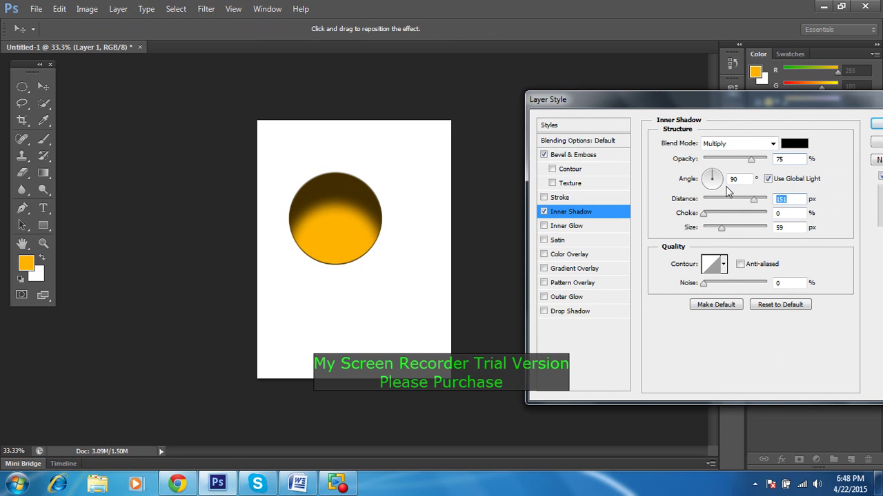
drag(717, 180, 704, 177)
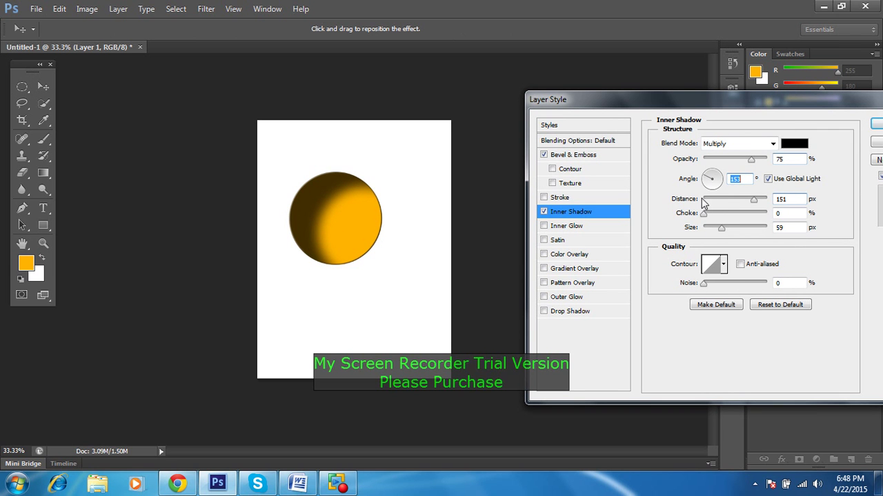
click(724, 266)
click(693, 316)
click(702, 295)
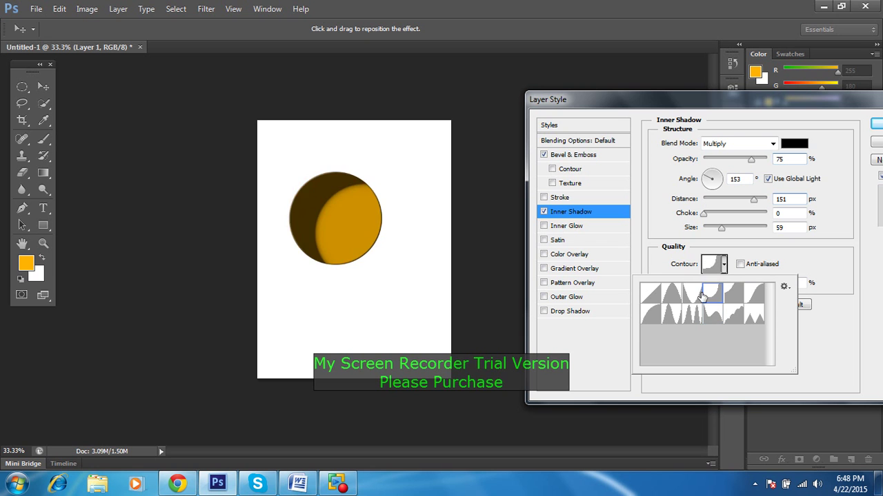
click(672, 294)
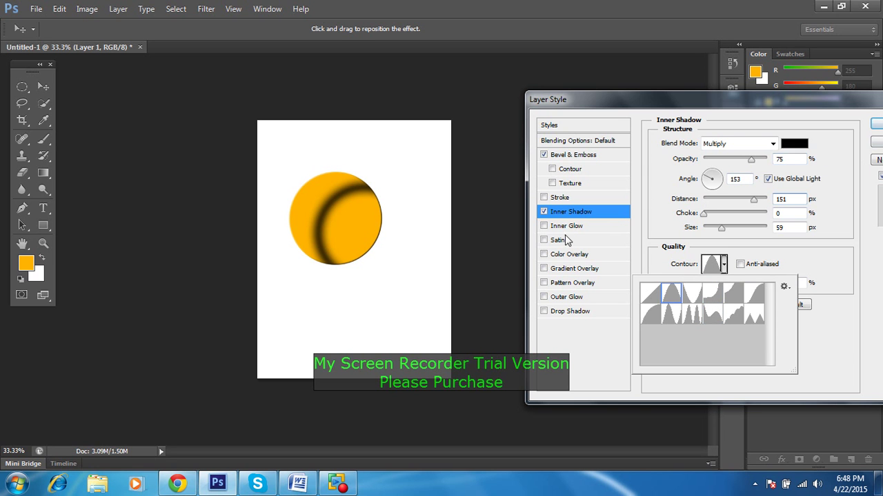
click(544, 211)
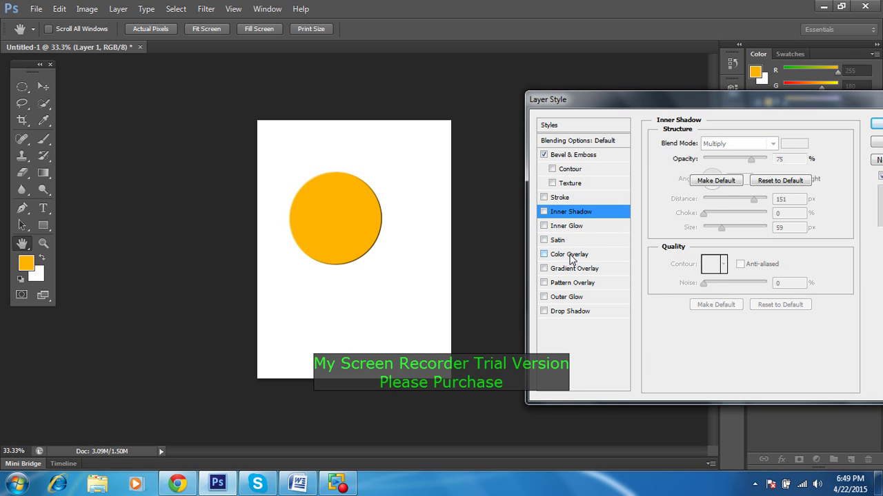
Step: Add a Color Overlay to the circle in blue #0078ff
click(569, 255)
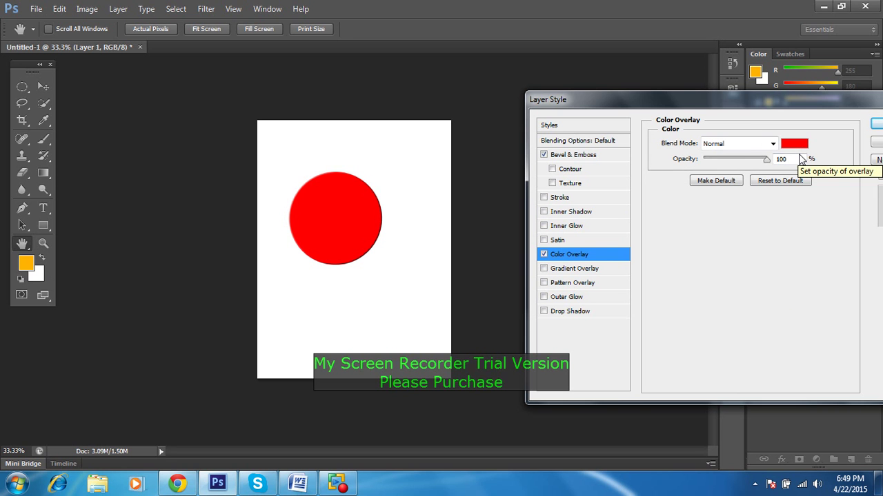
drag(833, 108, 730, 140)
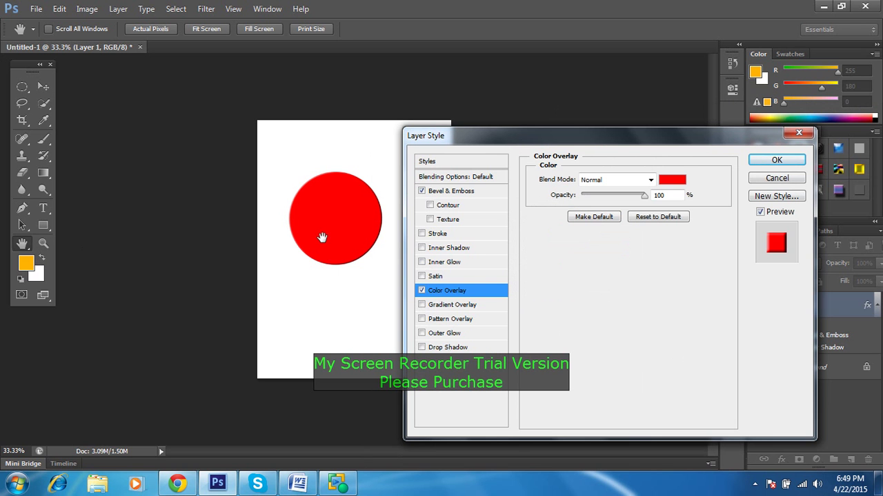
click(676, 181)
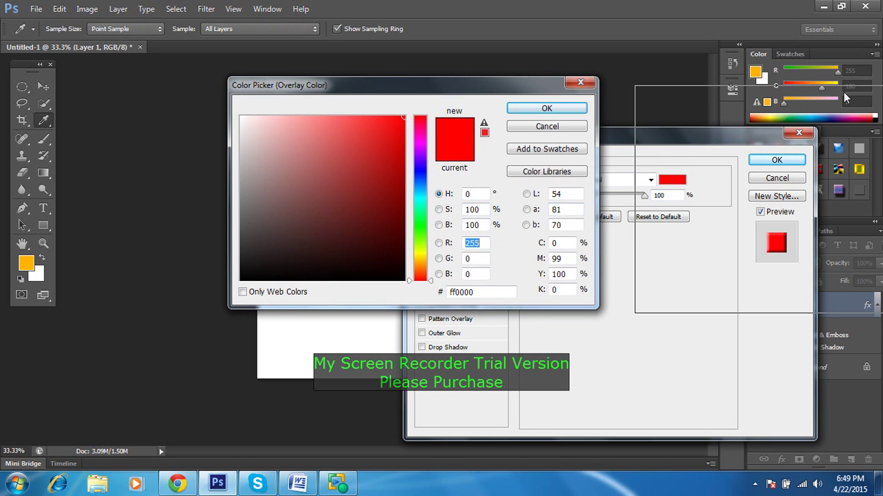
drag(437, 92, 759, 103)
mouse_move(736, 222)
mouse_down()
mouse_move(746, 175)
mouse_move(741, 275)
mouse_up()
mouse_move(695, 187)
mouse_down()
mouse_move(724, 159)
mouse_move(651, 144)
mouse_move(724, 125)
mouse_move(637, 154)
mouse_move(561, 125)
mouse_up()
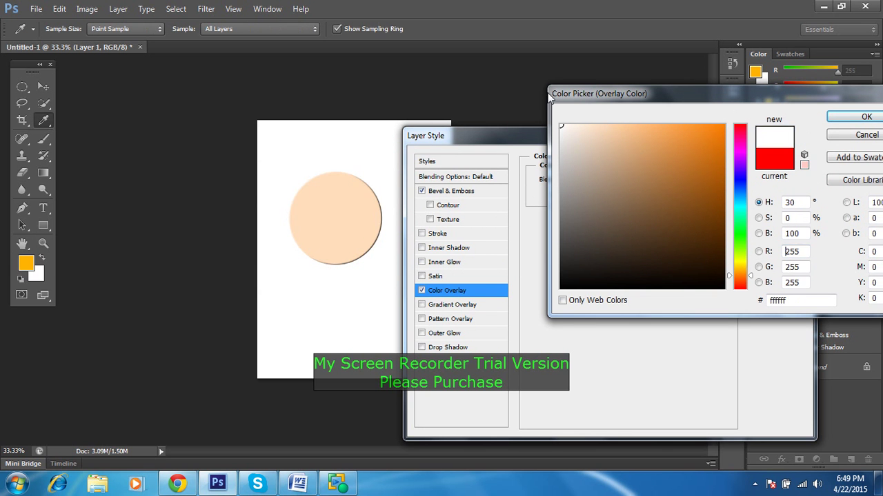
mouse_move(593, 159)
mouse_down()
mouse_move(593, 266)
mouse_move(618, 263)
mouse_move(698, 218)
mouse_move(673, 162)
mouse_move(724, 125)
mouse_up()
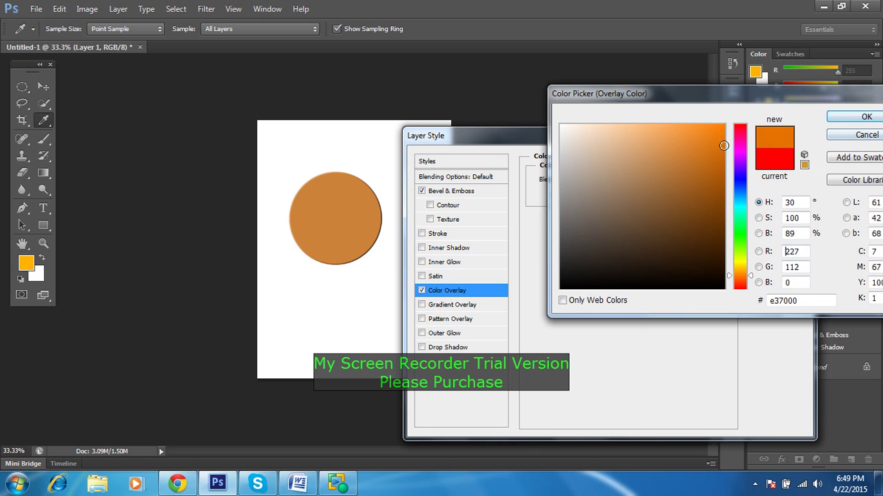
click(739, 191)
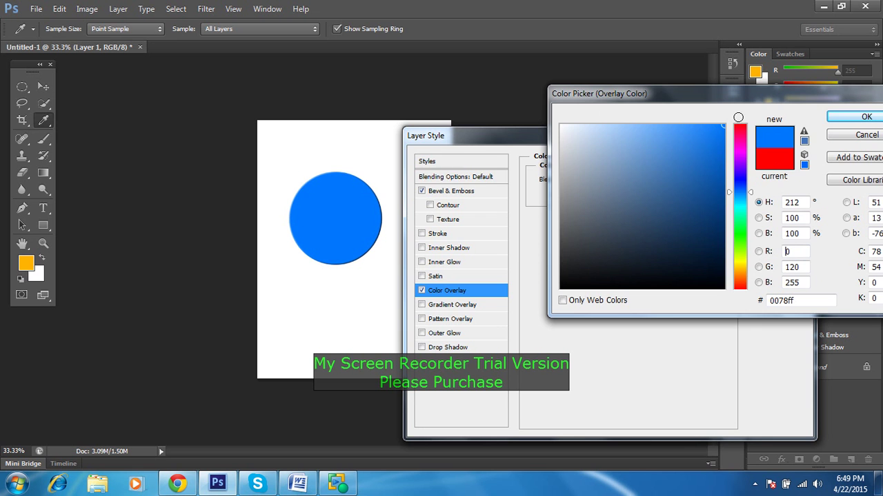
click(866, 117)
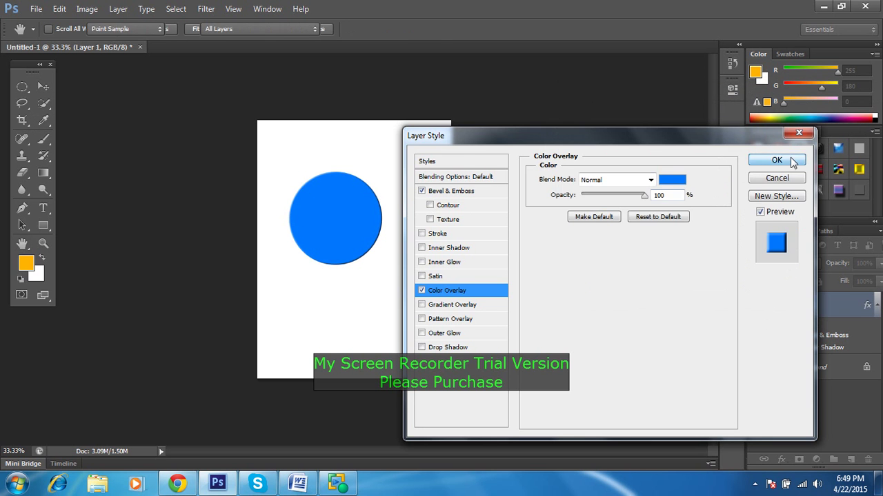
click(784, 158)
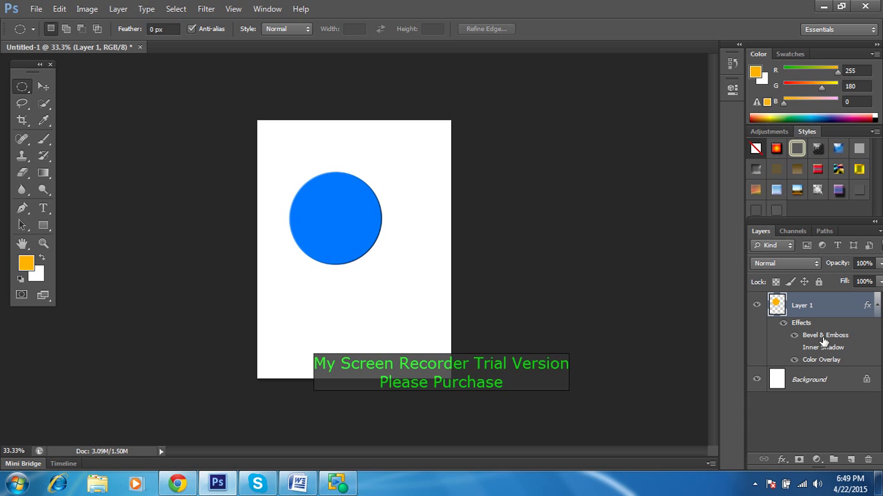
click(794, 361)
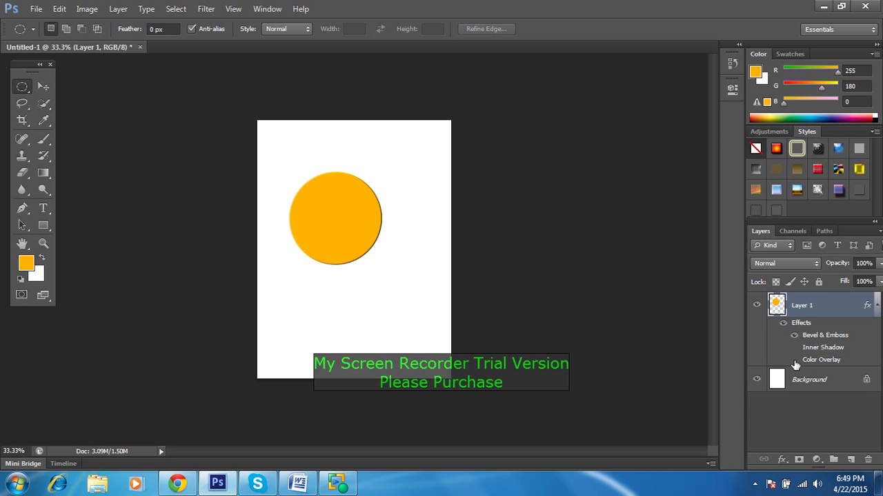
click(794, 360)
click(795, 336)
click(795, 336)
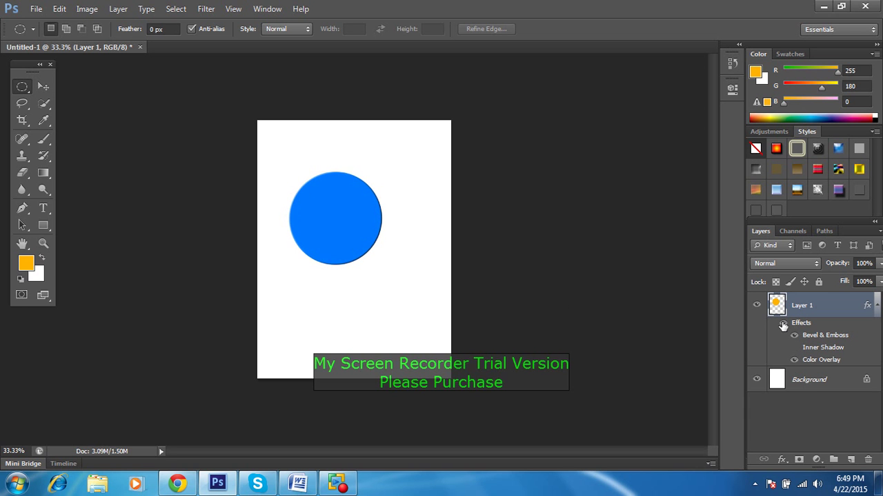
click(783, 325)
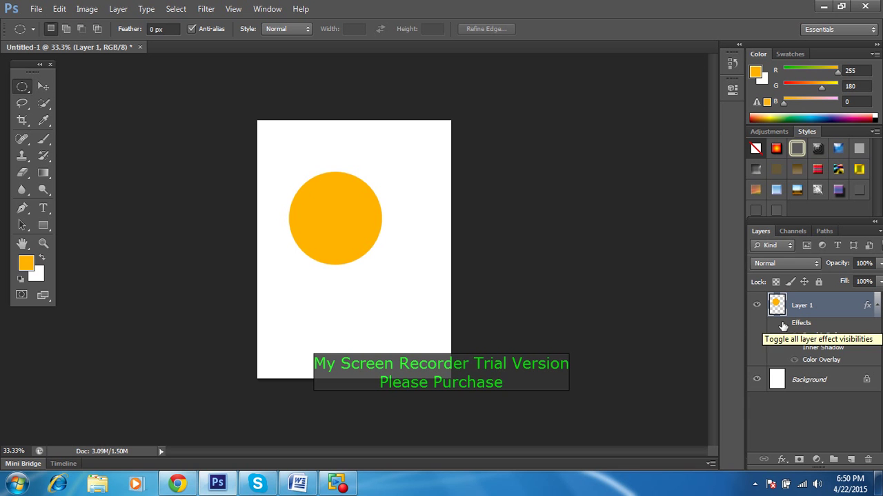
click(783, 324)
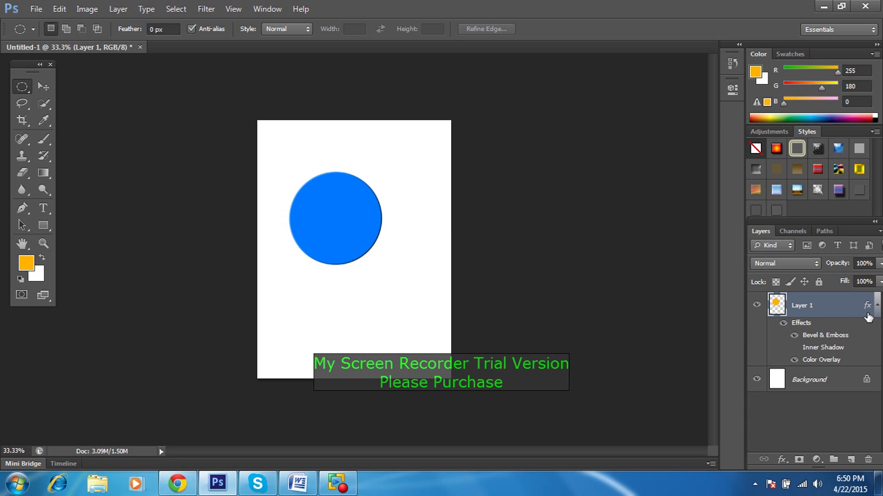
drag(868, 309, 868, 460)
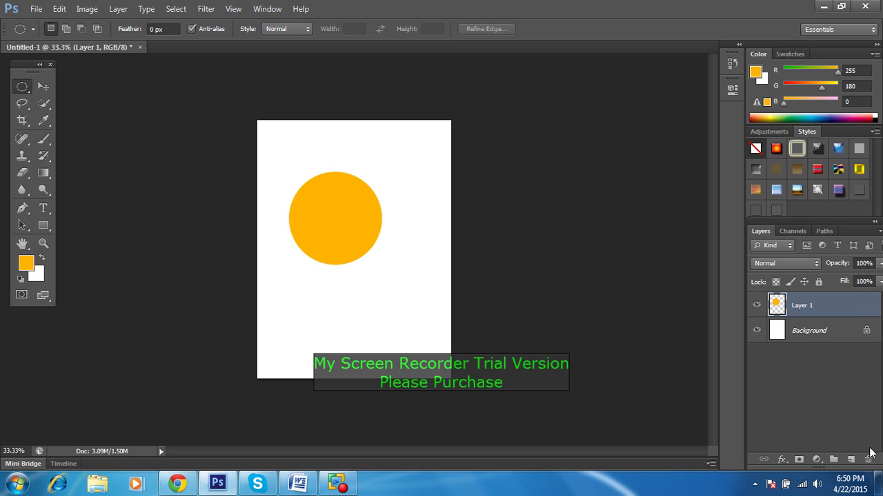
key(ctrl+z)
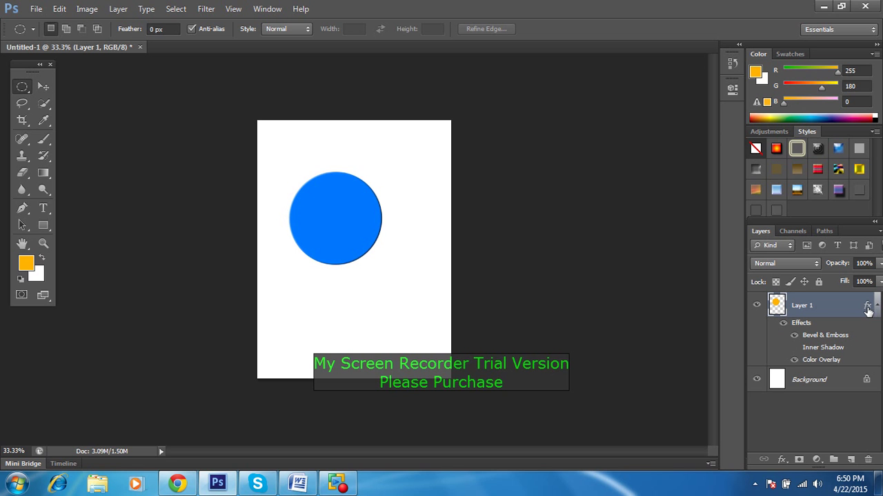
double_click(822, 311)
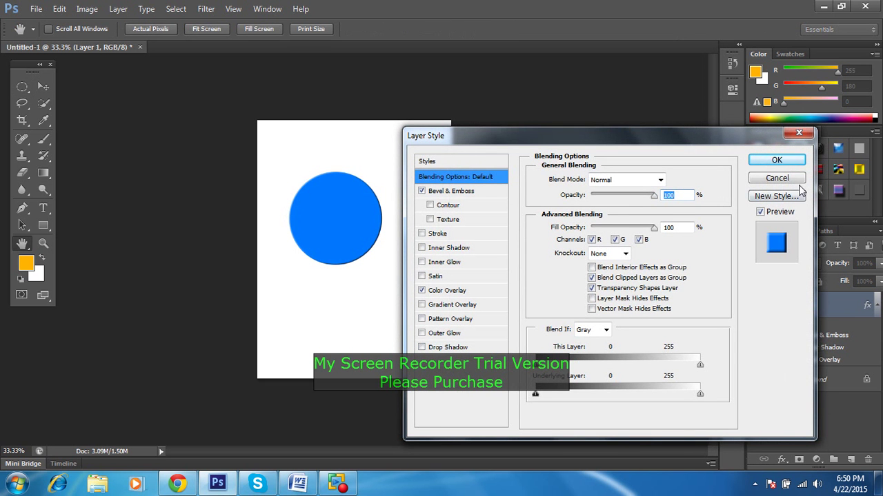
click(776, 178)
Step: Clear the selection and type the orange word 'Shithe' below the circle
drag(352, 243, 371, 226)
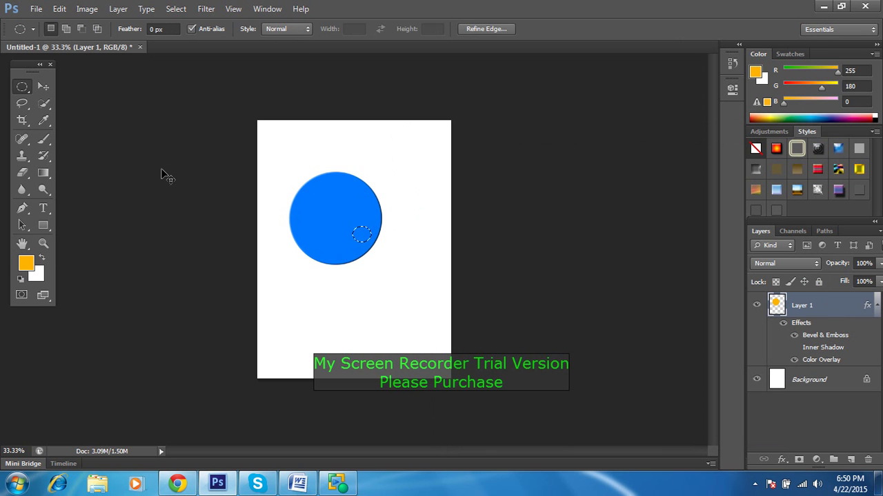
click(165, 176)
click(46, 87)
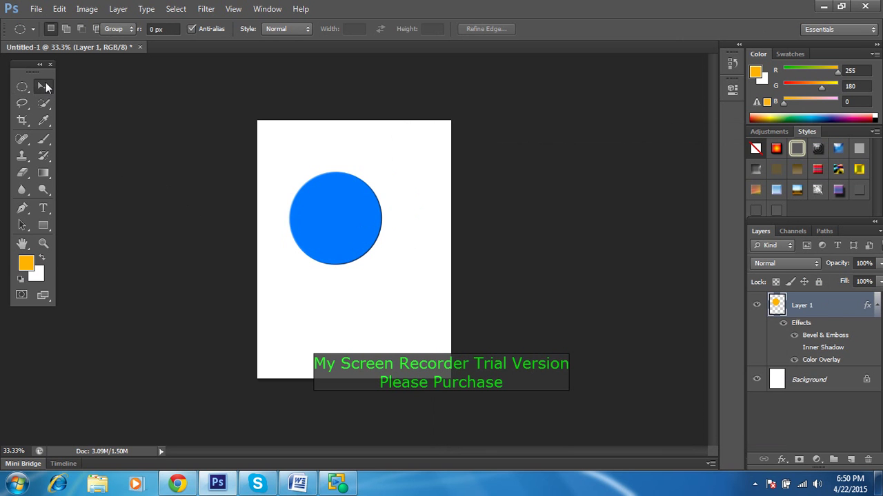
click(327, 293)
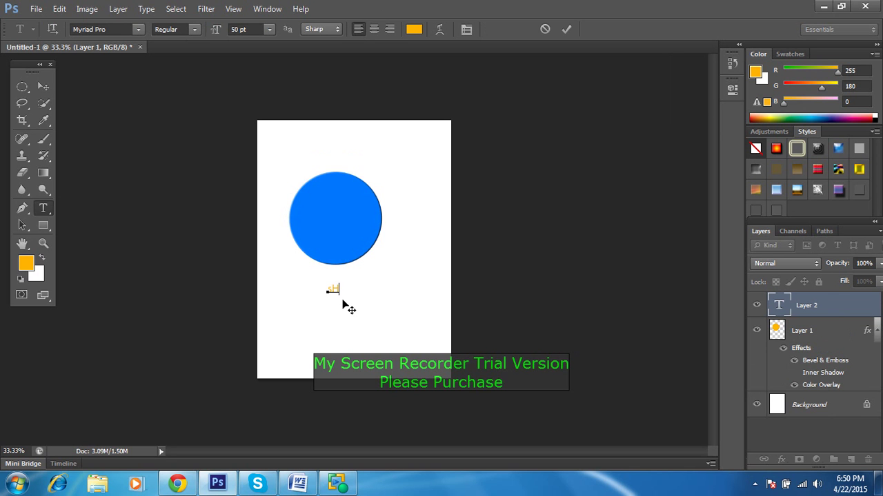
text(s)
text(the)
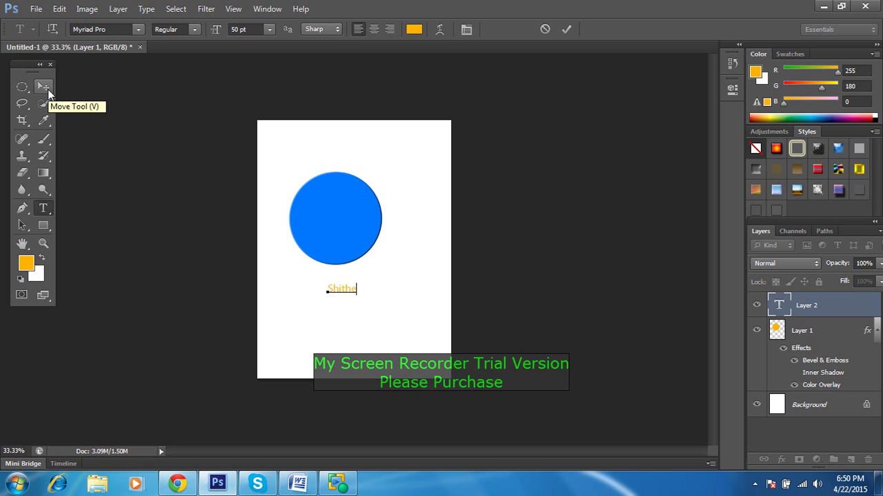
click(47, 90)
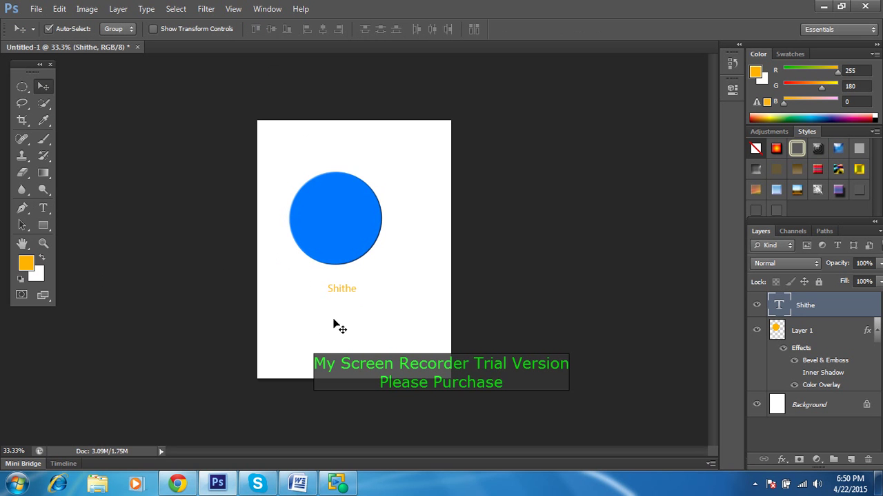
Step: Select the whole word Shithe and set its font size to 150 pt
click(43, 208)
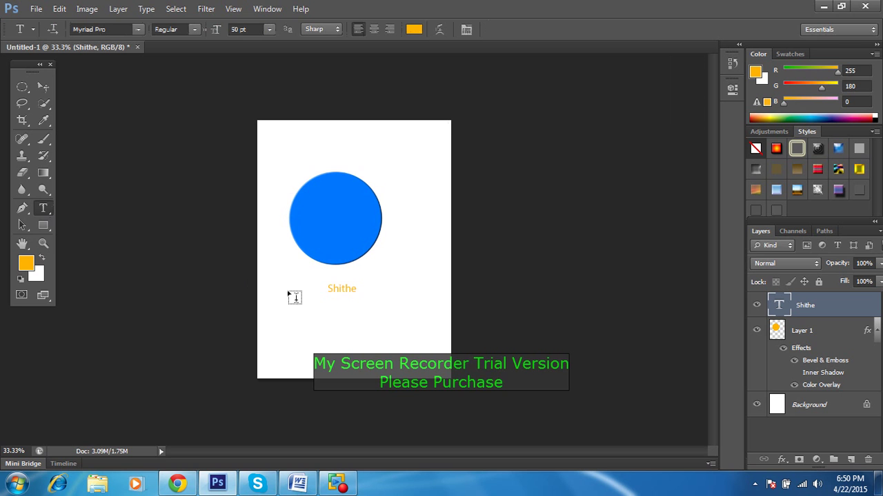
click(337, 291)
drag(358, 290, 314, 289)
click(238, 29)
text(150)
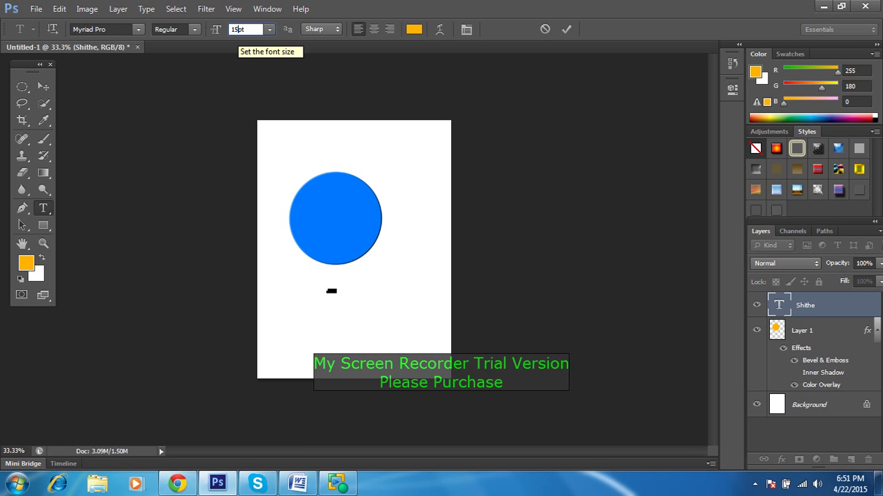
key(Return)
Step: Move the Shithe text under the circle and scale it up to about 168%
click(43, 87)
drag(335, 283, 347, 302)
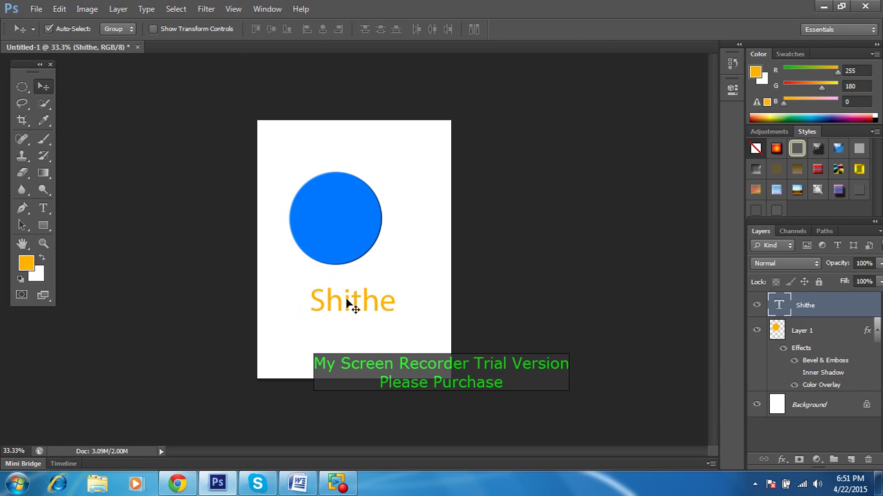
key(ctrl+t)
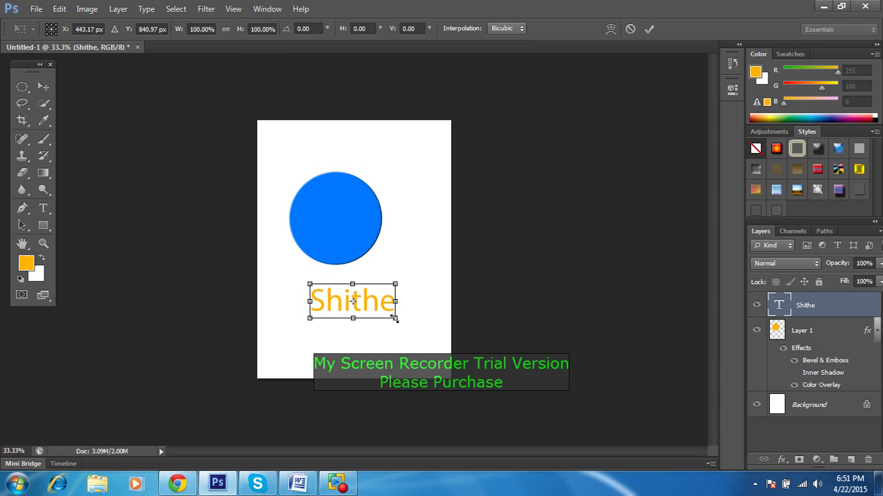
drag(394, 318, 421, 324)
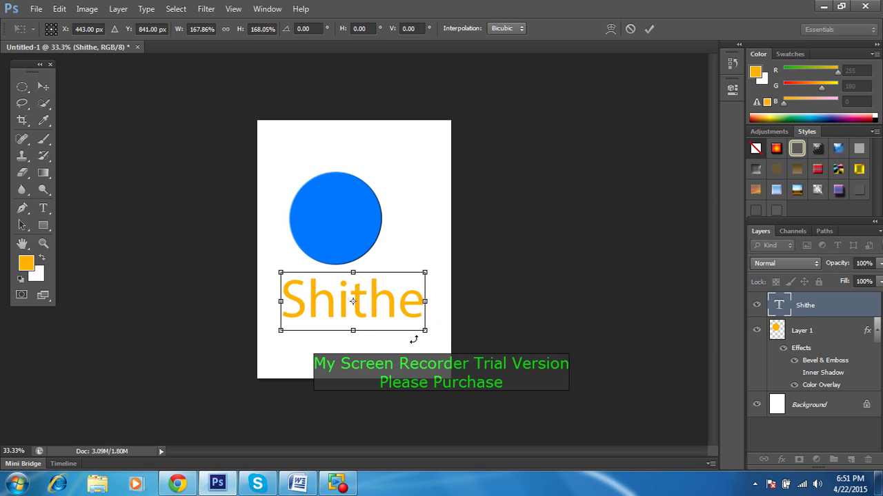
key(Return)
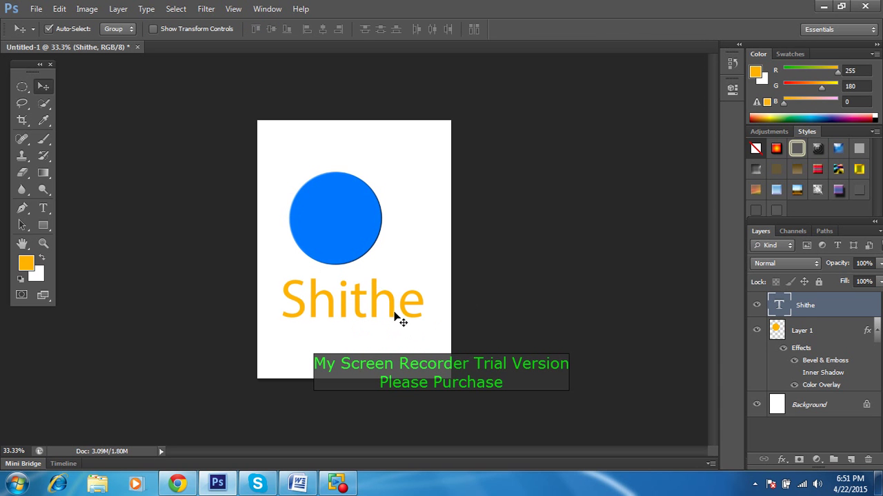
Step: Give the Shithe text layer a magenta (de00ff) Color Overlay
double_click(839, 308)
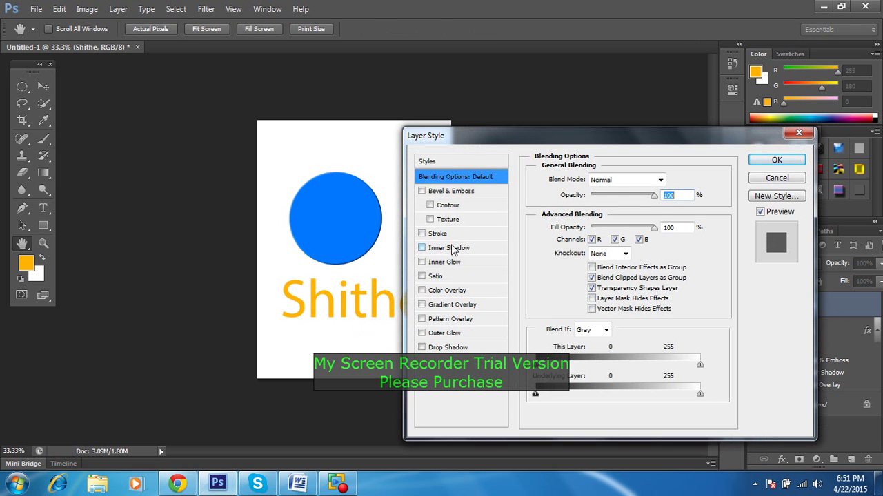
click(335, 485)
click(15, 47)
drag(552, 142, 626, 126)
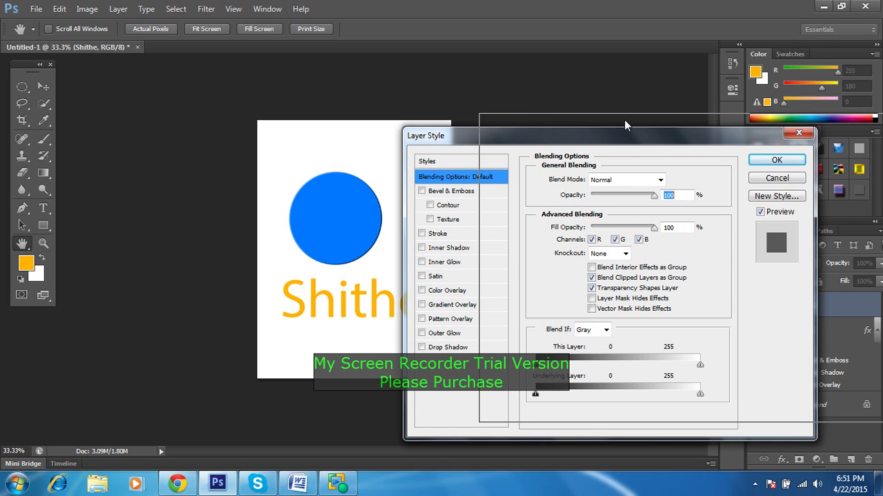
click(528, 275)
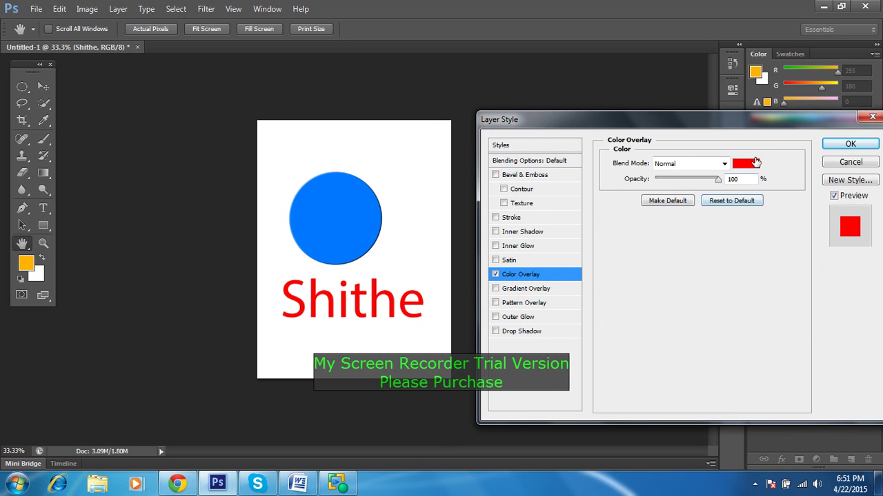
click(754, 167)
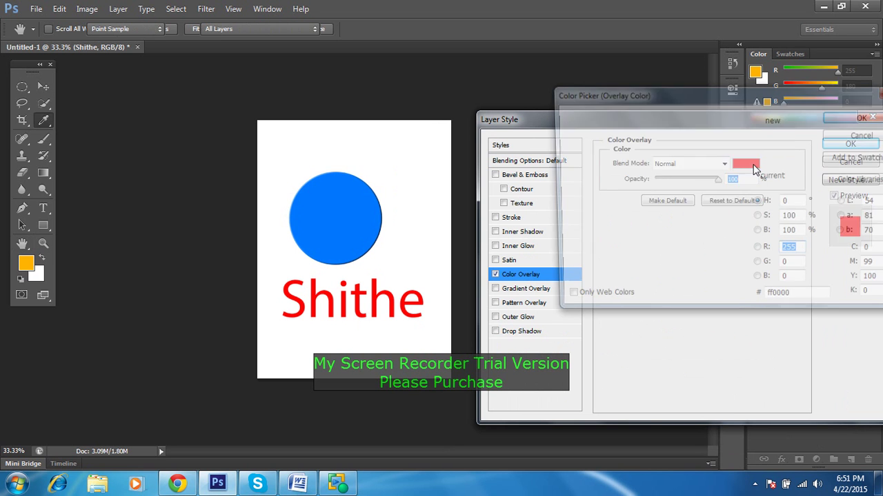
click(678, 223)
mouse_move(739, 215)
mouse_down()
mouse_move(739, 169)
mouse_move(724, 128)
mouse_move(736, 118)
mouse_up()
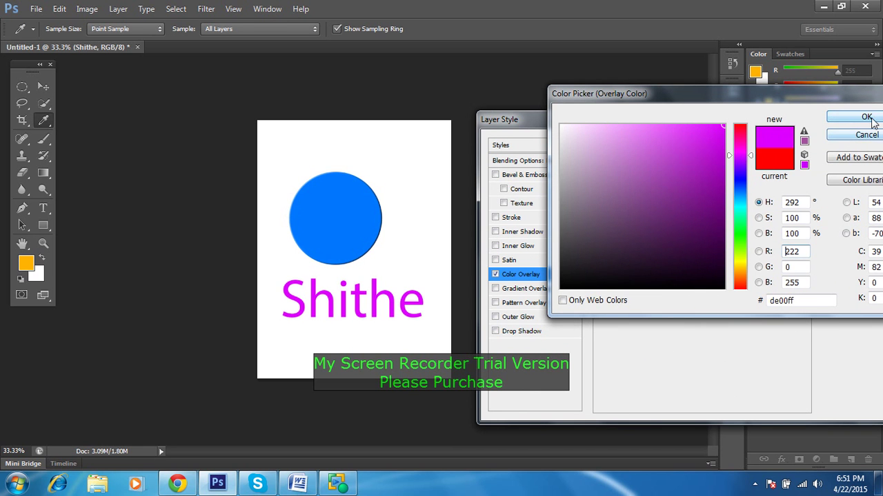
click(865, 117)
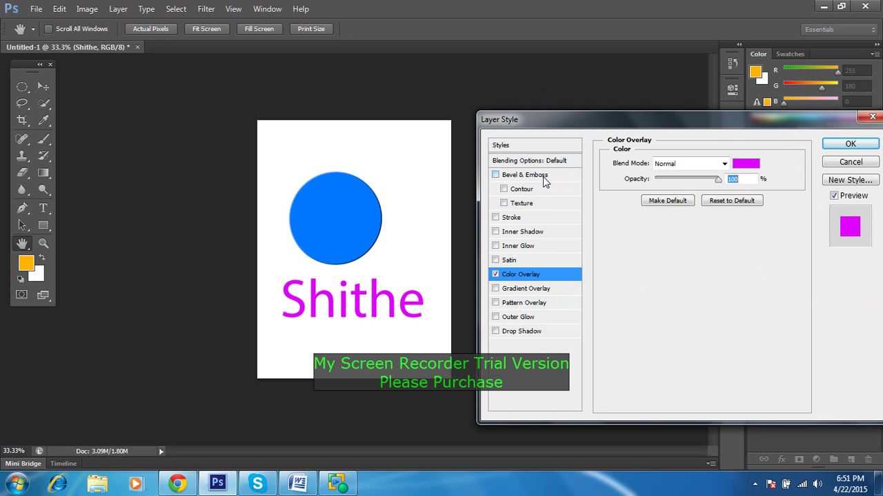
Step: Add a 1 px black Stroke to the text and apply the layer styles
click(512, 218)
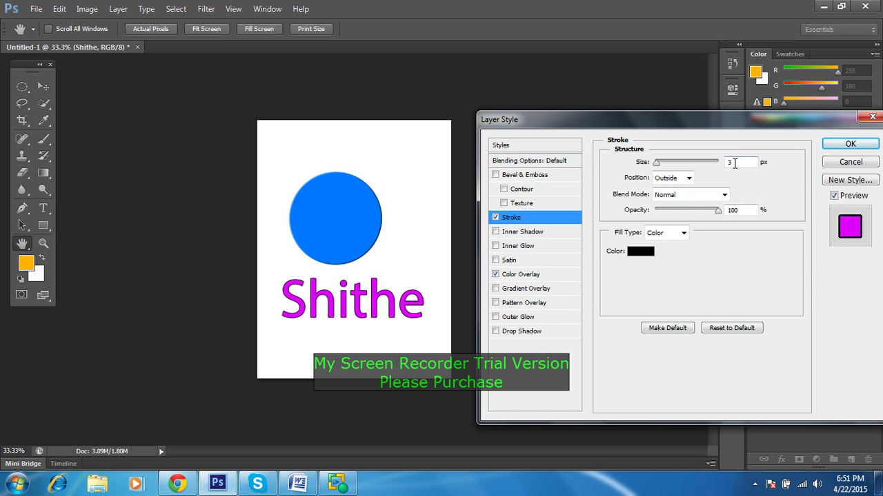
double_click(735, 162)
key(Down)
key(Down)
click(850, 144)
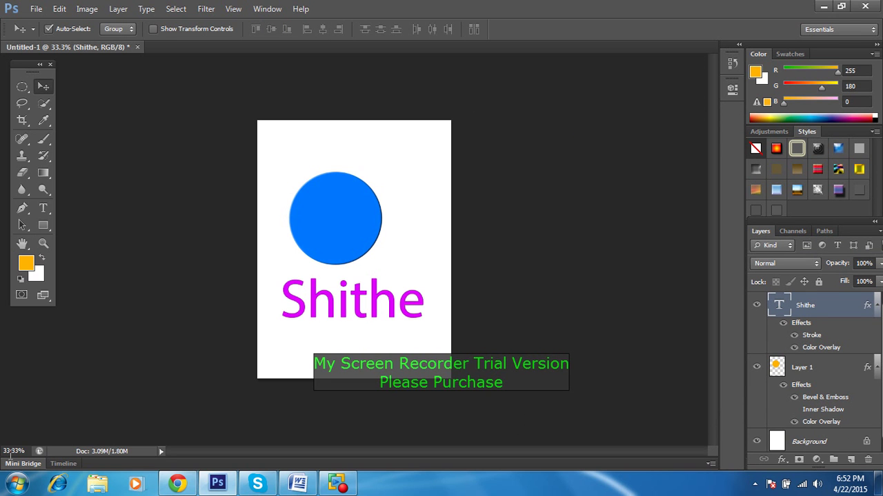
Step: View at 100% and nudge the Shithe text up and right, just below the circle
drag(26, 451, 12, 452)
text(100)
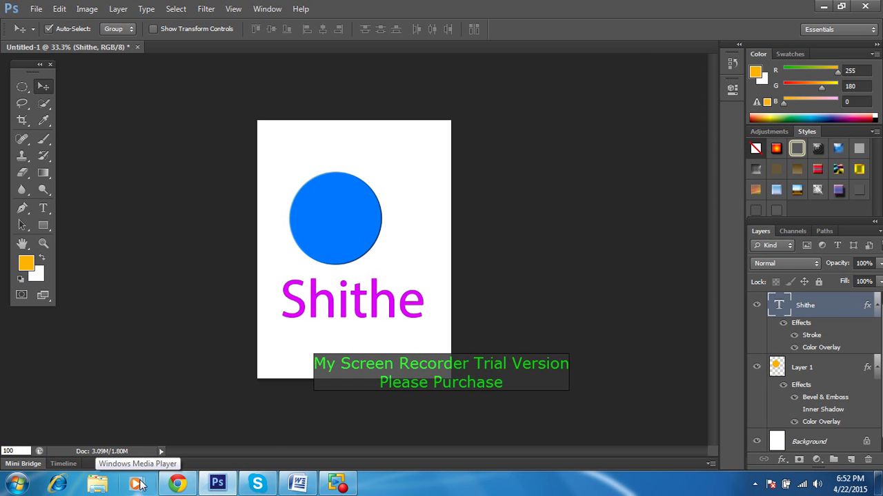
key(Return)
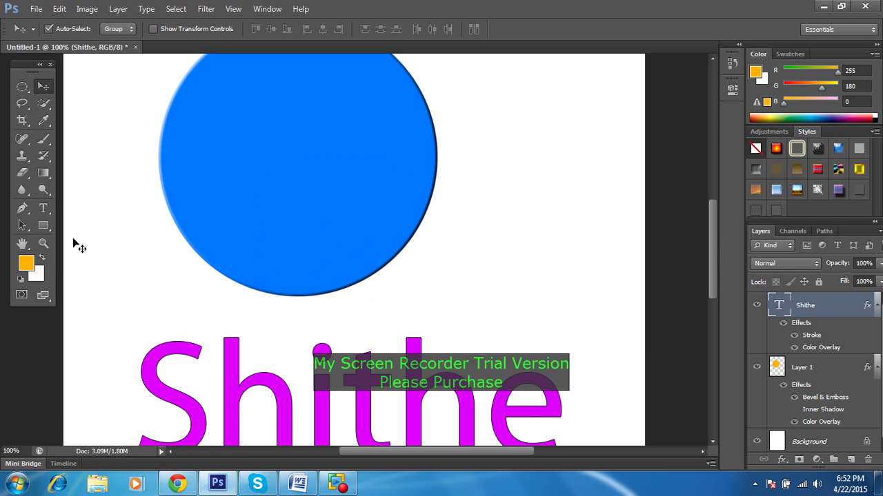
mouse_move(386, 405)
mouse_down()
mouse_move(373, 302)
mouse_move(382, 360)
mouse_up()
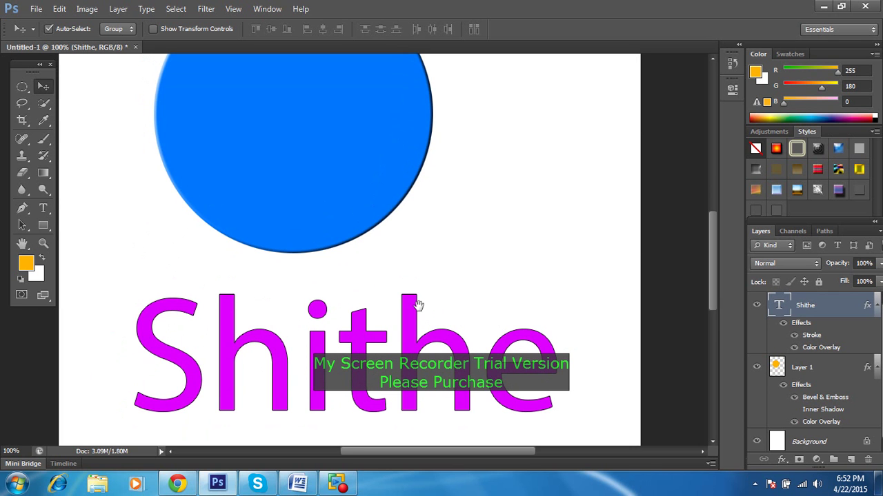
mouse_move(416, 306)
mouse_down()
mouse_move(435, 256)
mouse_move(456, 326)
mouse_move(458, 315)
mouse_move(426, 309)
mouse_up()
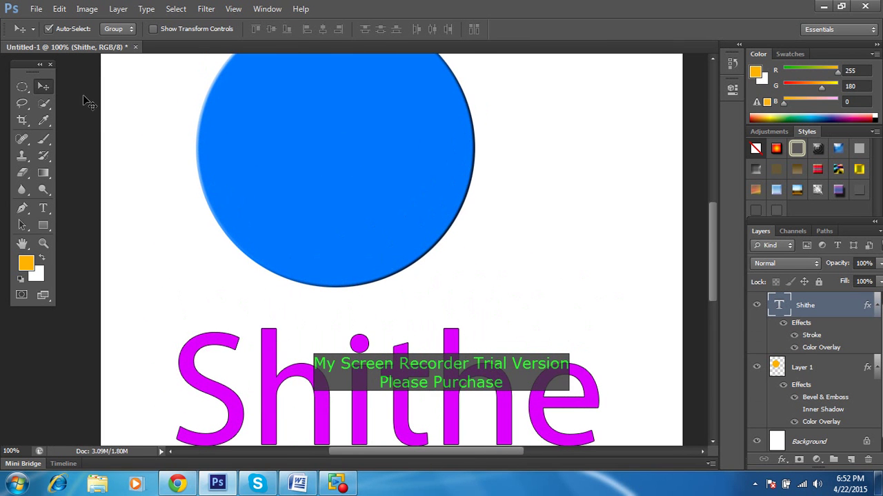
drag(366, 400, 403, 338)
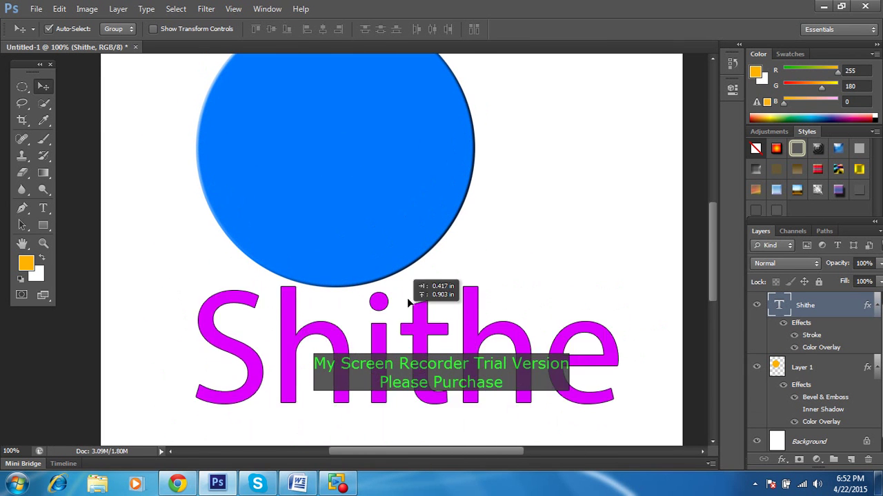
mouse_move(509, 276)
mouse_down()
mouse_move(521, 251)
mouse_move(522, 164)
mouse_move(498, 269)
mouse_move(498, 236)
mouse_up()
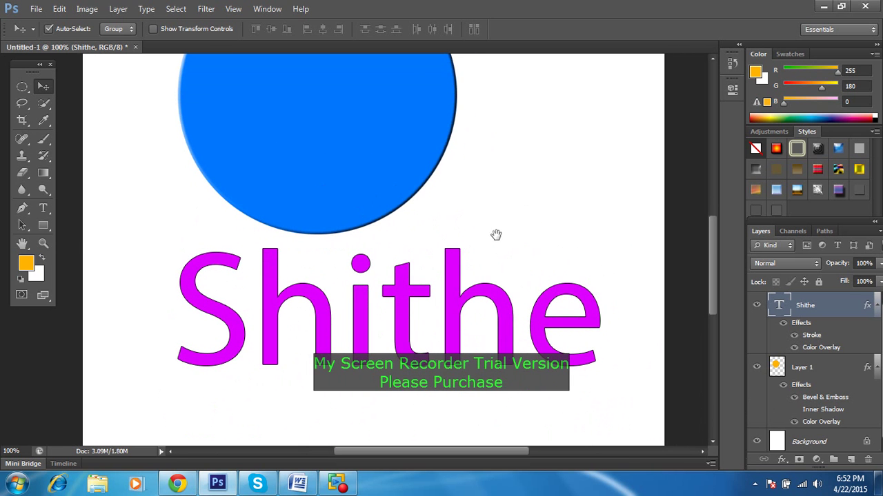
drag(457, 365, 457, 386)
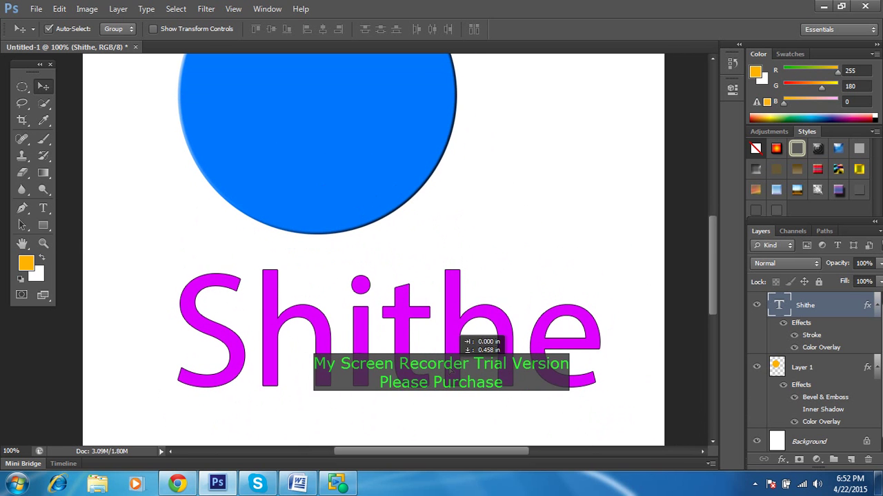
Step: Add a Drop Shadow with a 15 px distance to the Shithe text
double_click(850, 310)
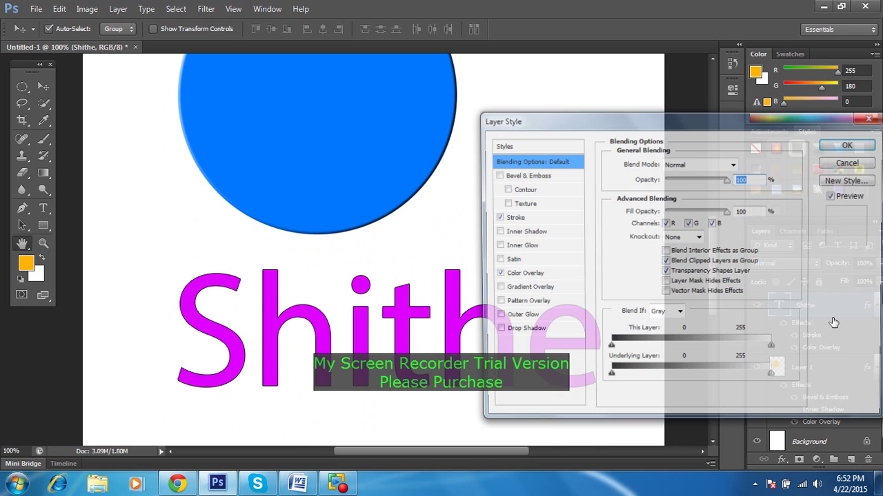
drag(681, 125, 744, 121)
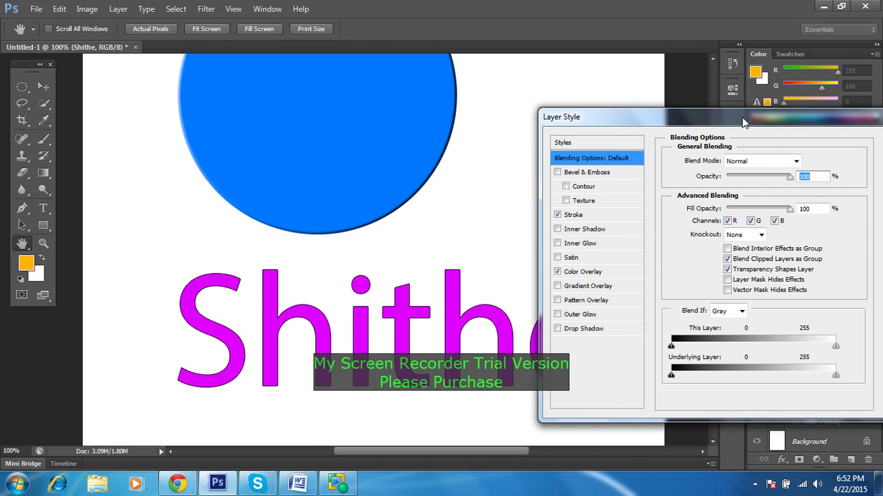
click(577, 330)
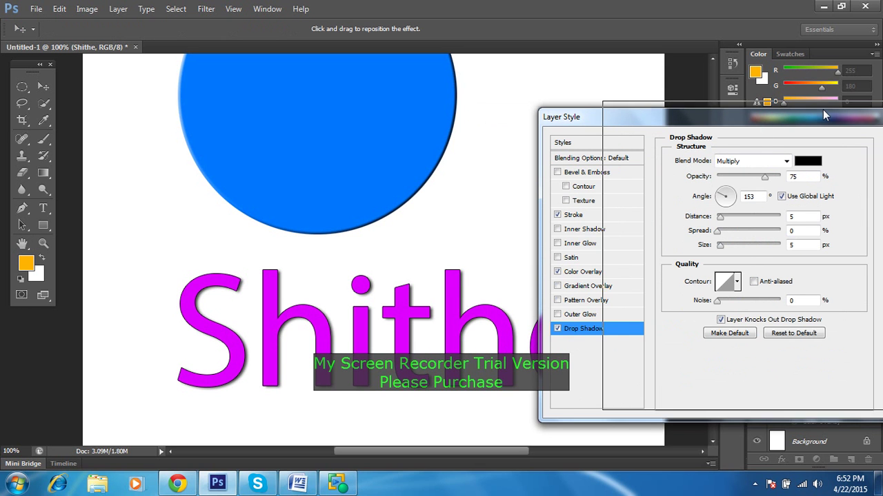
drag(762, 126, 839, 111)
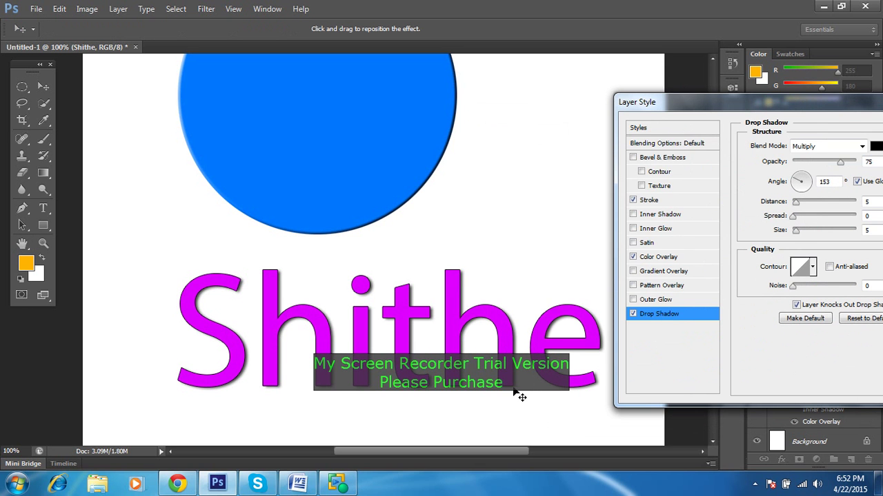
drag(816, 107, 724, 101)
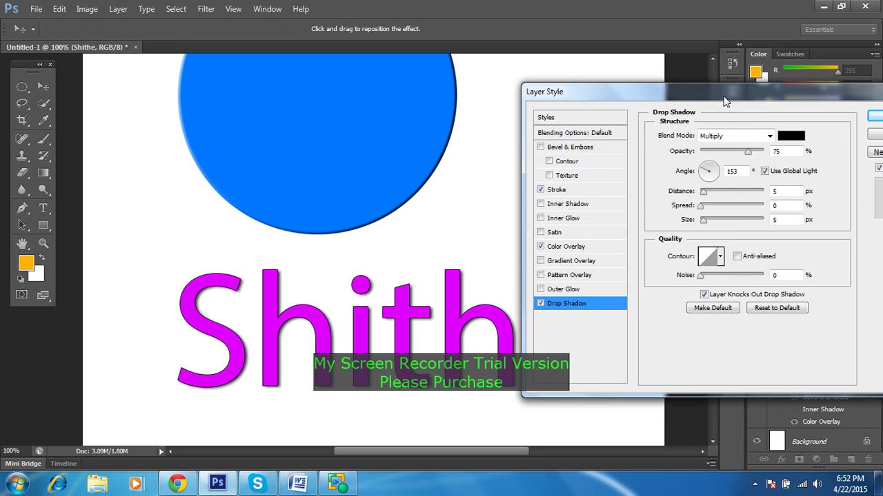
double_click(777, 192)
text(15)
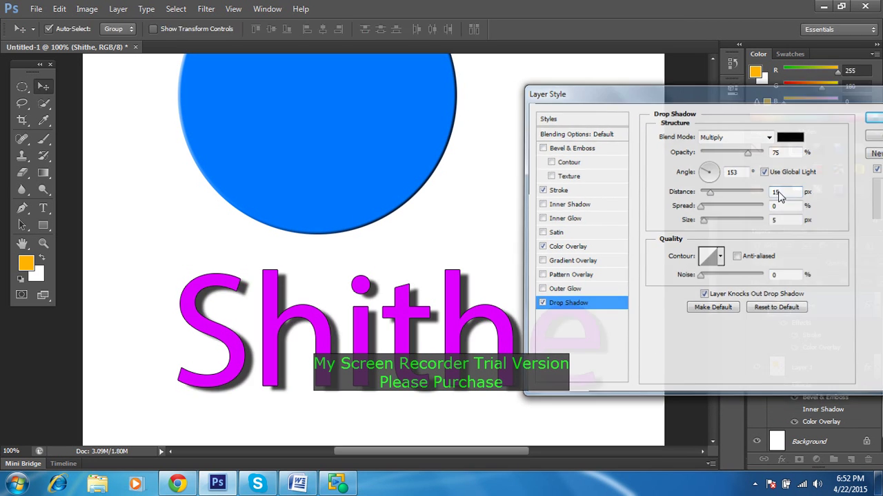
key(Return)
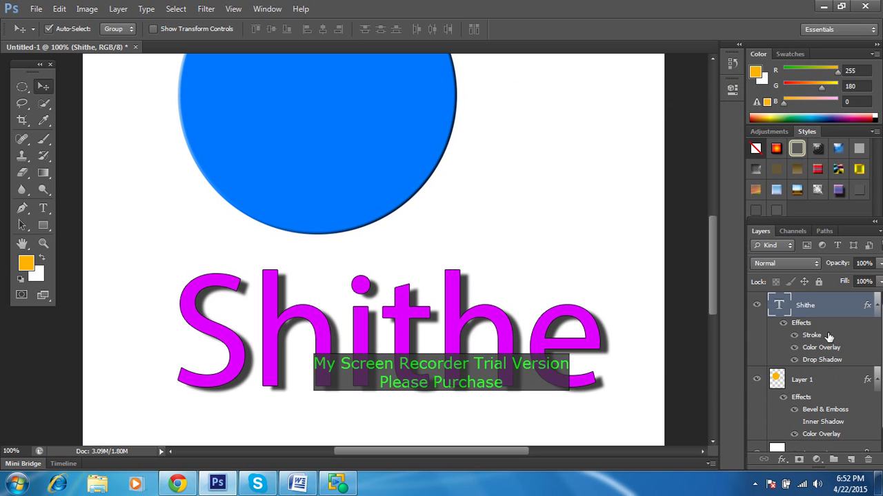
Step: Try drop shadow angles of 120, 132 and 73 degrees, settling on 90 degrees
double_click(822, 360)
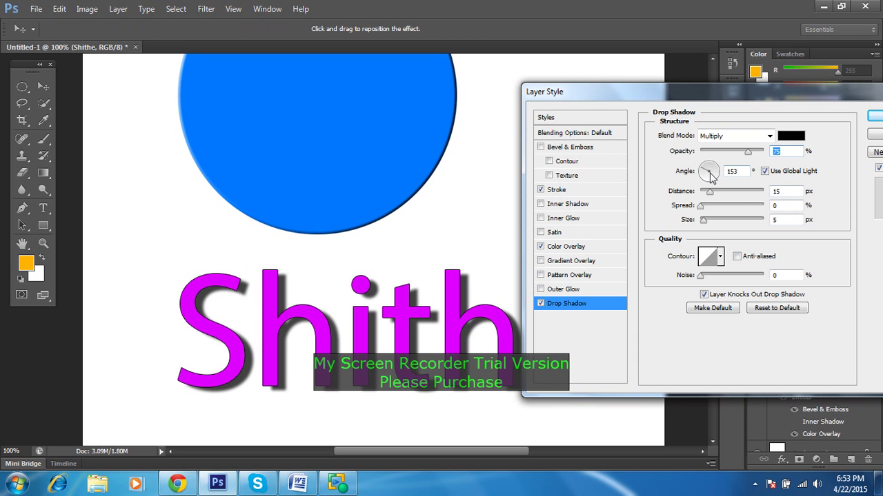
double_click(736, 172)
text(120)
key(Return)
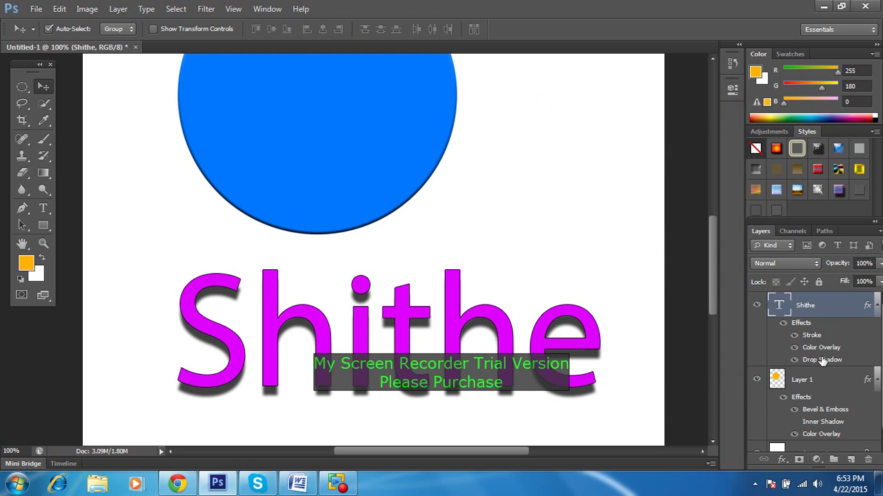
double_click(822, 360)
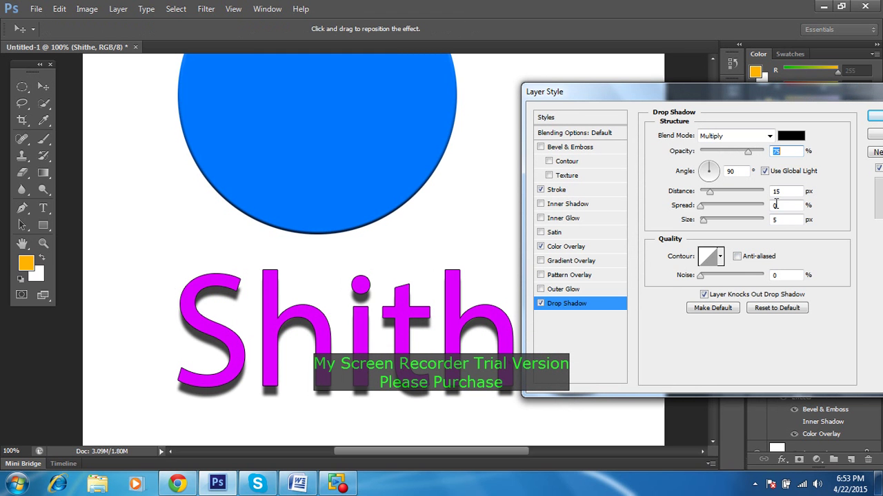
mouse_move(718, 172)
mouse_down()
mouse_move(704, 171)
mouse_move(718, 164)
mouse_move(713, 181)
mouse_move(710, 174)
mouse_up()
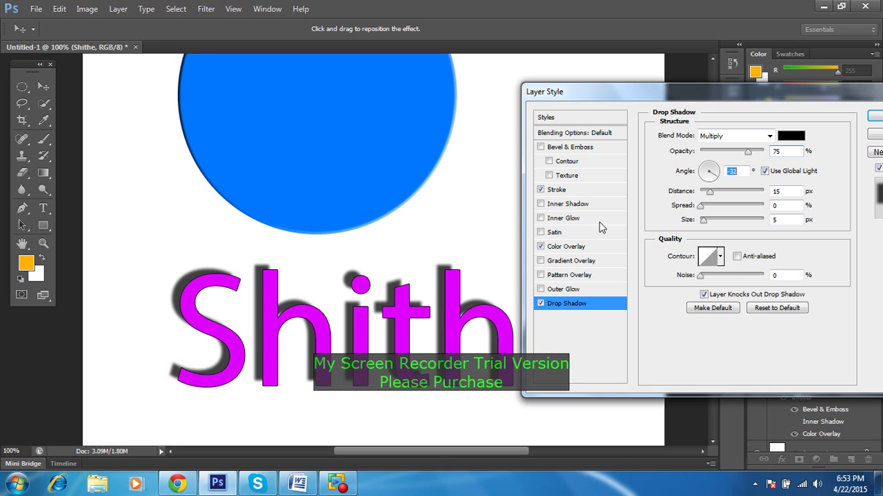
click(713, 165)
click(708, 160)
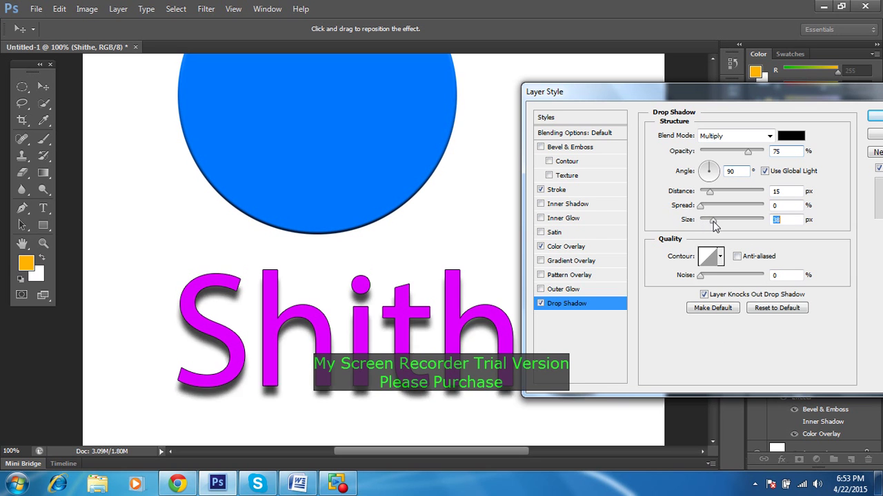
Step: Set the shadow size to 20, then turn Drop Shadow off and Outer Glow on
drag(704, 224, 711, 224)
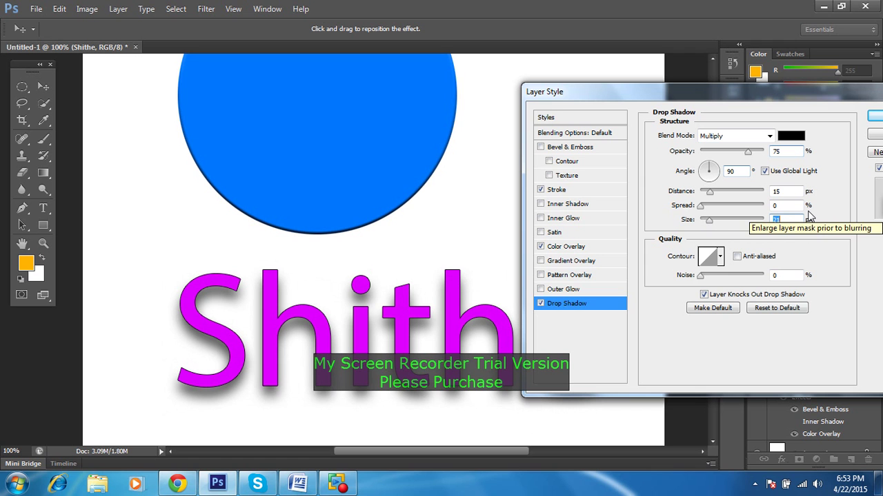
text(3)
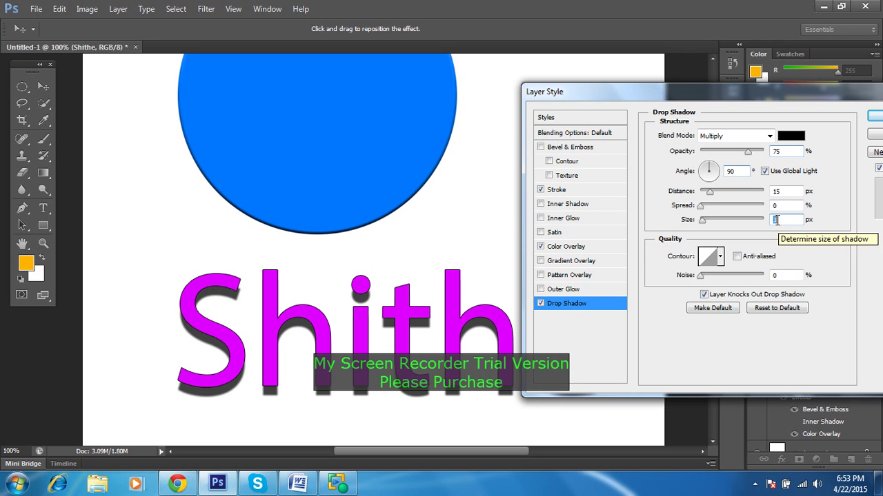
text(5)
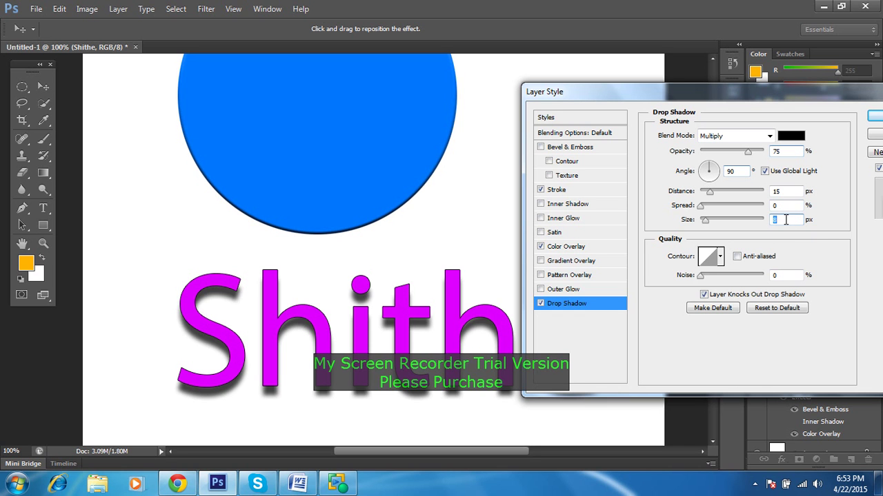
text(10)
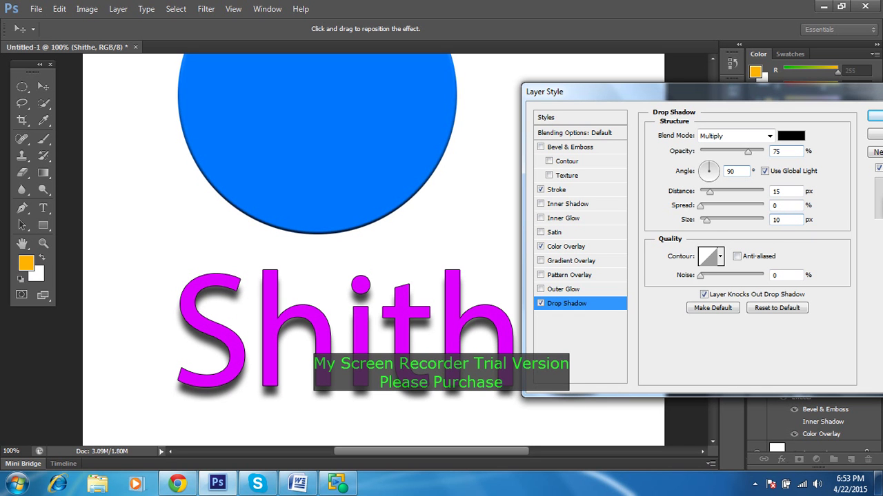
double_click(790, 219)
text(20)
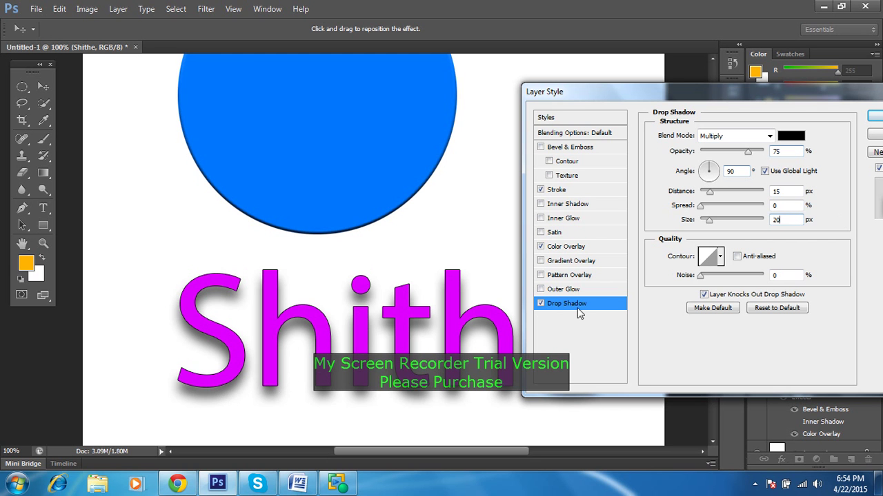
click(542, 304)
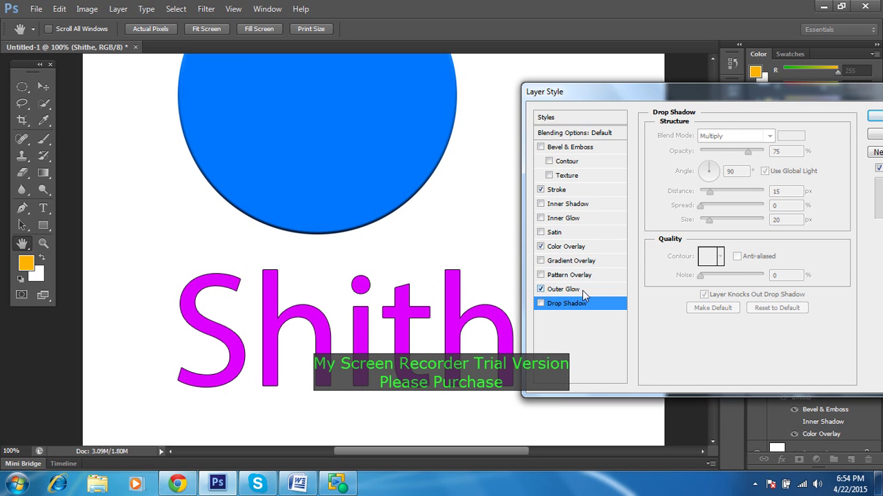
click(585, 293)
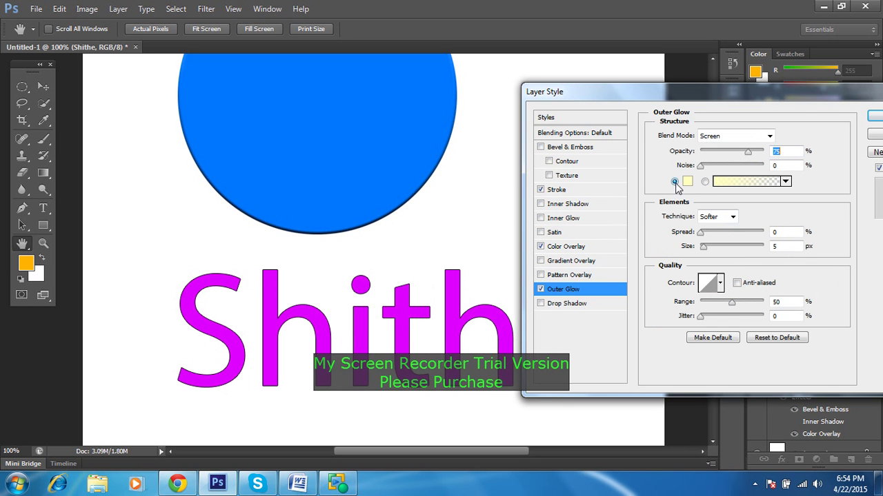
Step: Swap Outer Glow and the magenta Color Overlay for a Gradient Overlay on the text
click(541, 289)
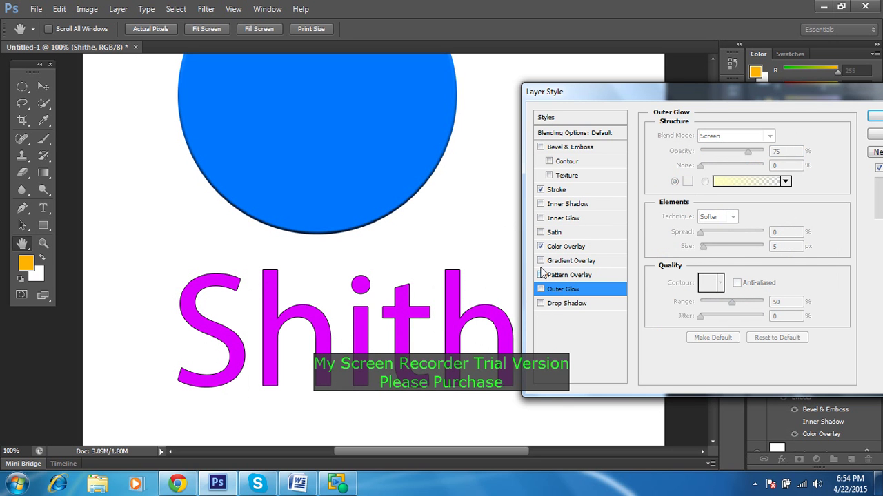
click(541, 261)
click(541, 247)
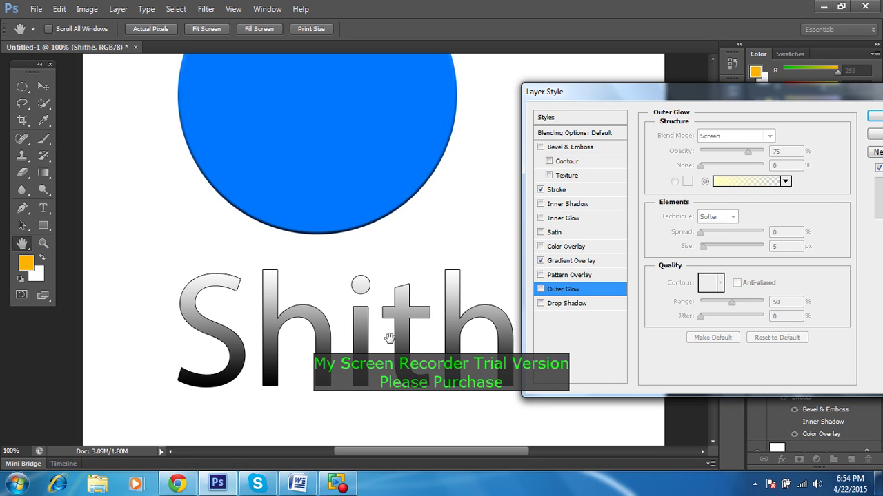
drag(793, 99, 851, 88)
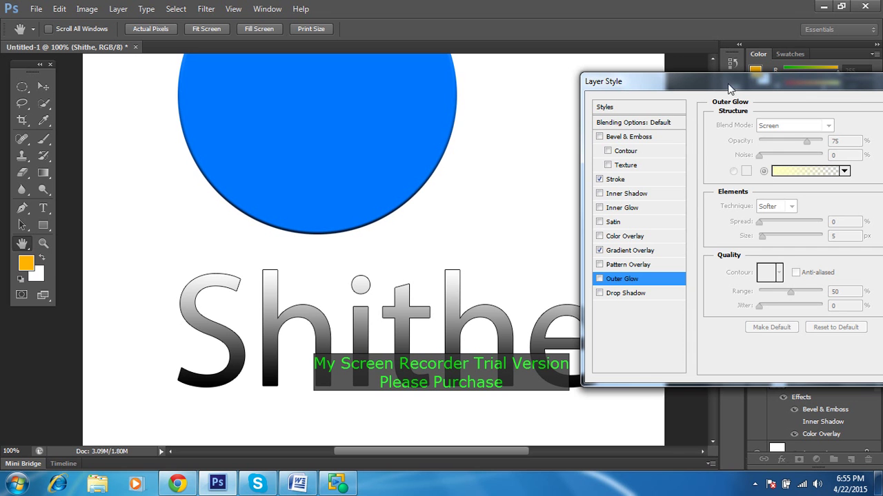
Step: Show the Gradient Overlay settings and move the Layer Style dialog fully on screen
click(629, 253)
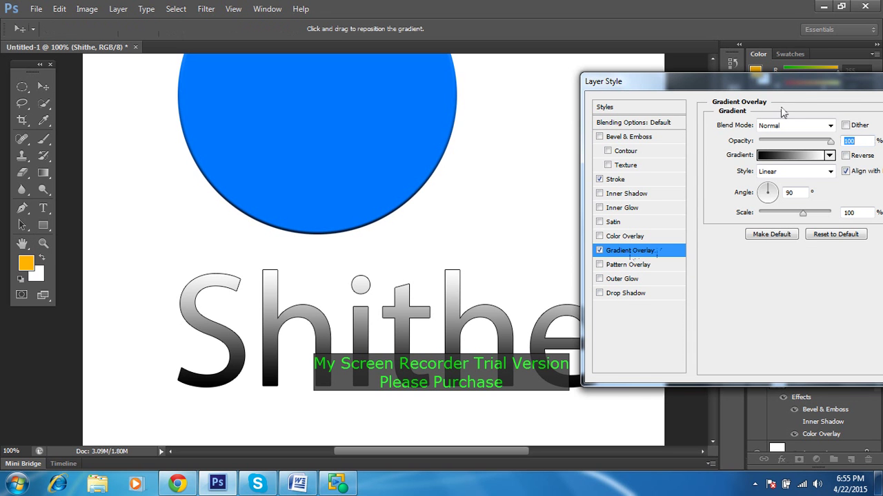
drag(811, 90, 684, 63)
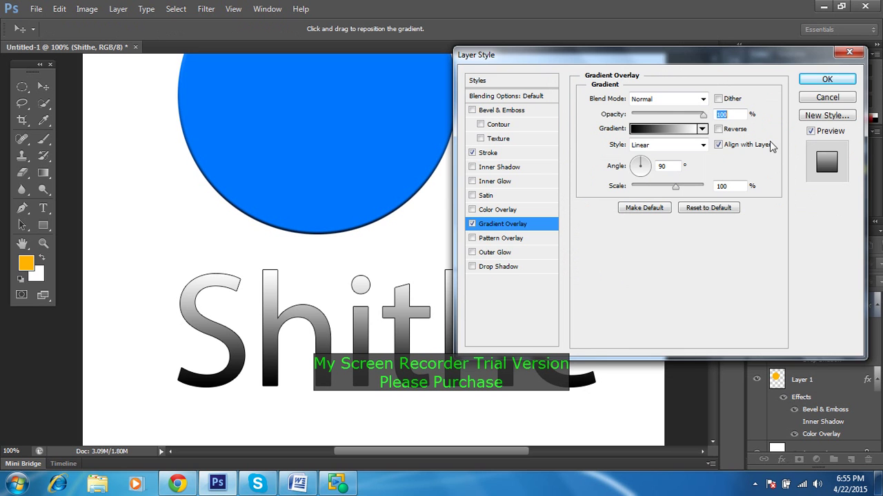
drag(766, 62, 775, 28)
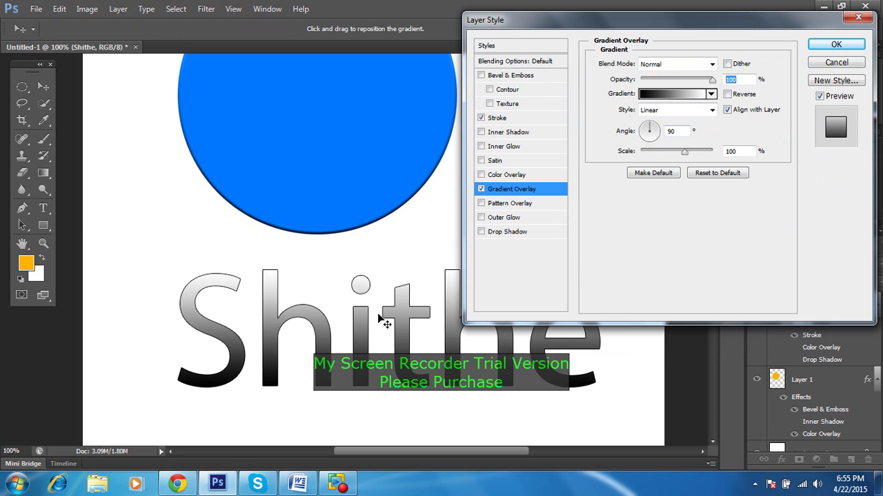
Step: Preview default gradient presets on the text, from Foreground to Background to Orange, Yellow, Orange
click(668, 97)
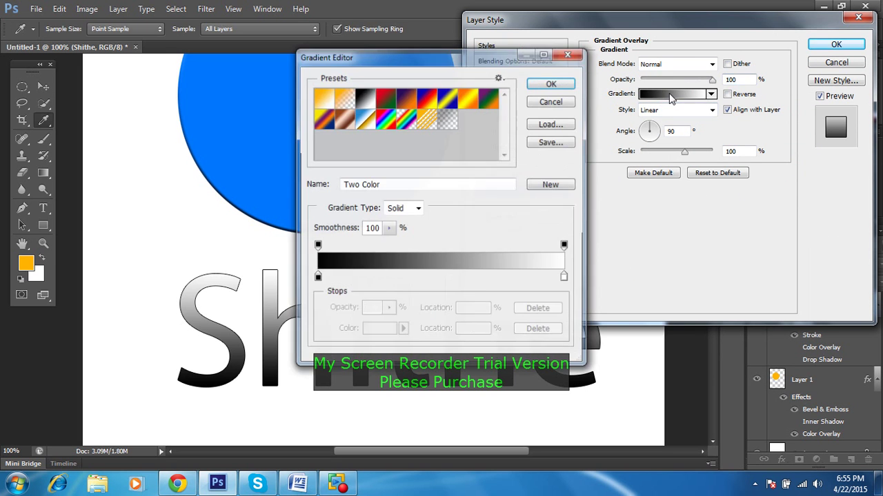
drag(482, 62, 726, 57)
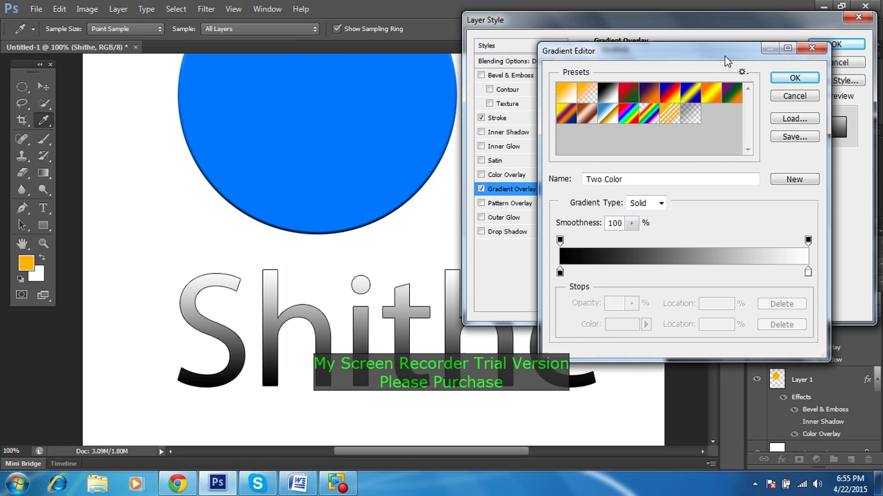
click(568, 97)
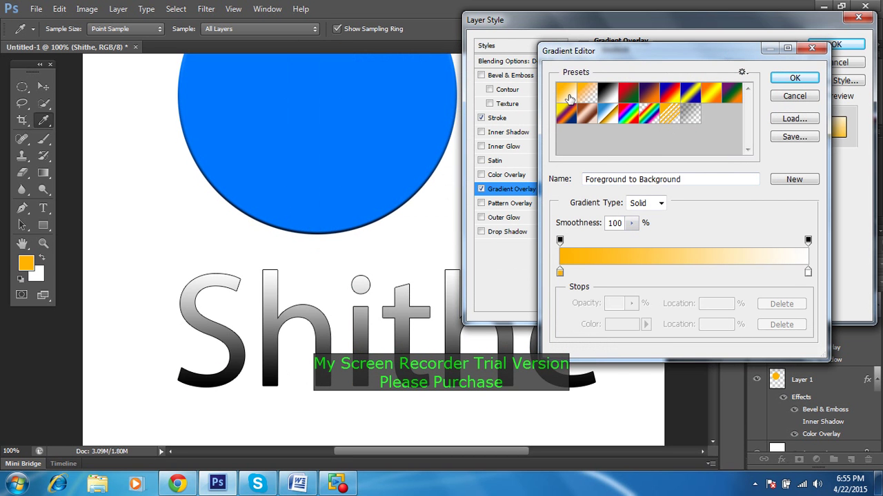
click(588, 94)
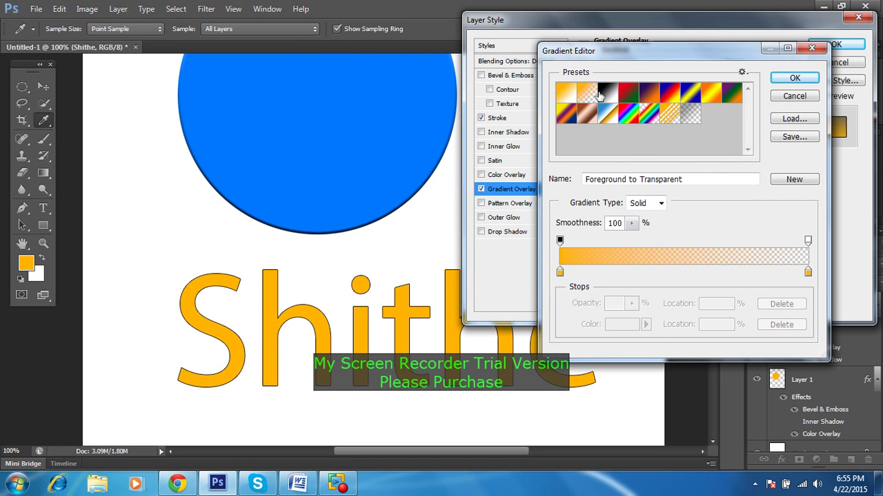
click(605, 94)
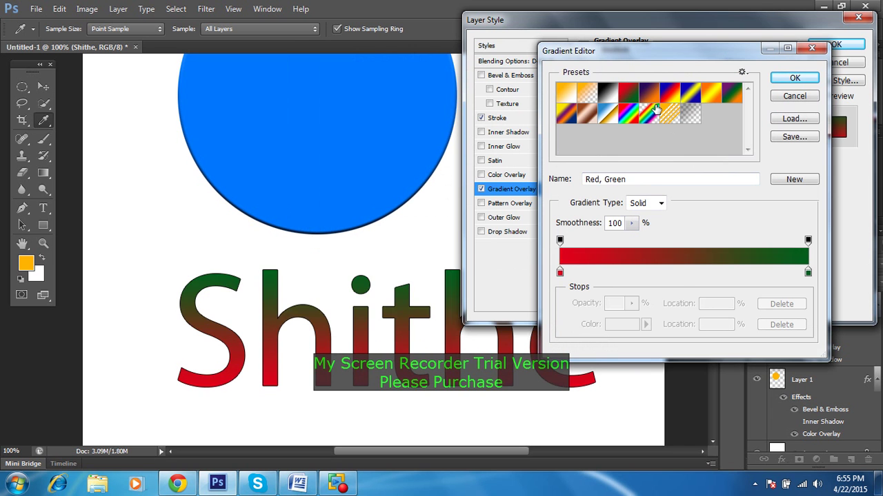
click(649, 96)
click(691, 96)
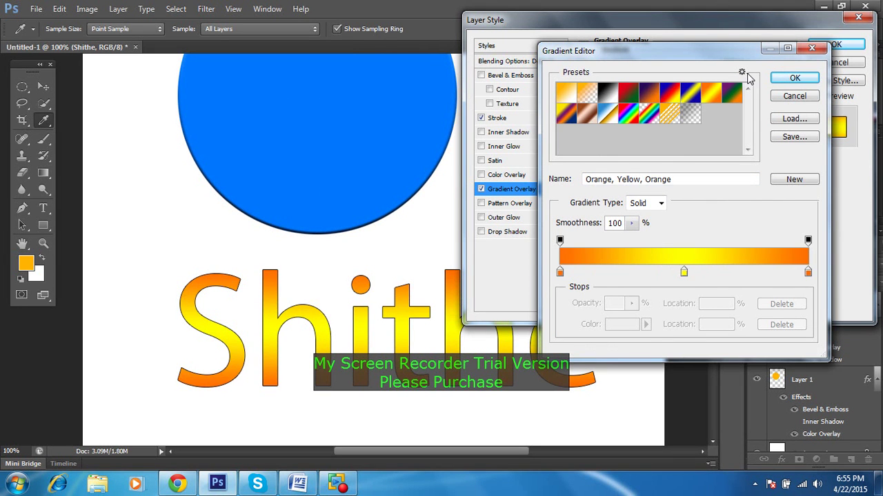
Step: Load the Metals gradient set and preview Silver and other metal gradients
click(742, 72)
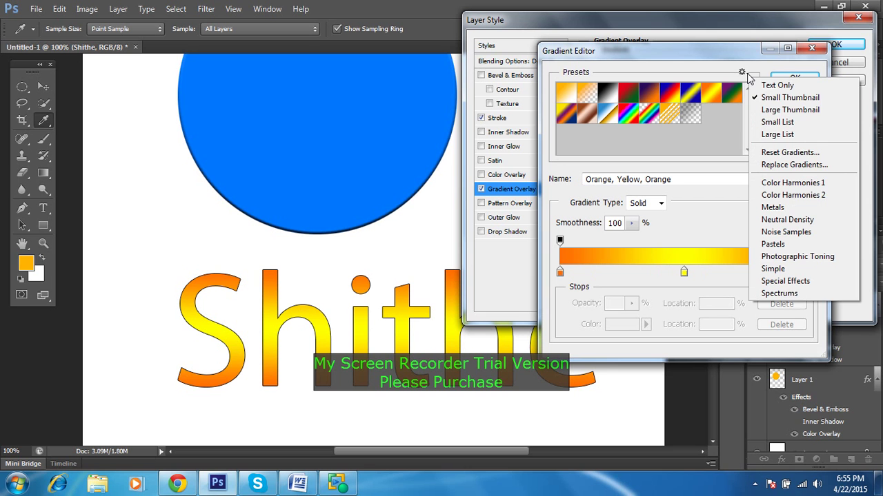
click(773, 207)
click(491, 193)
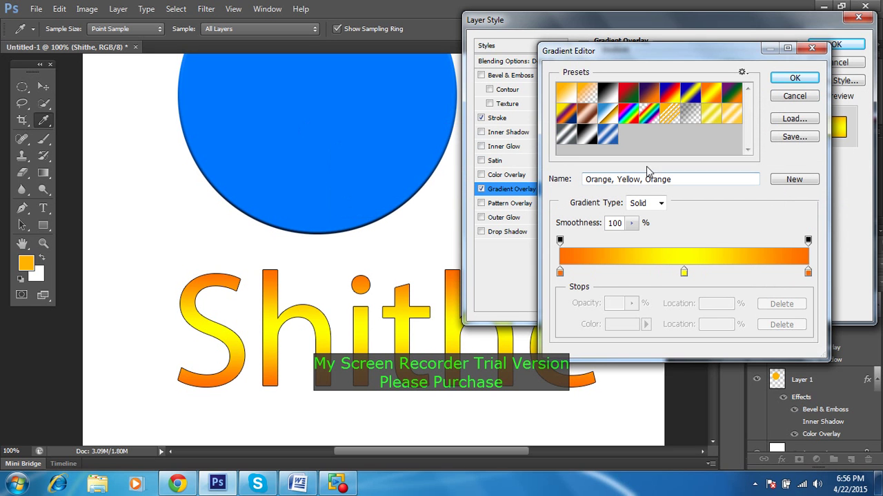
click(567, 137)
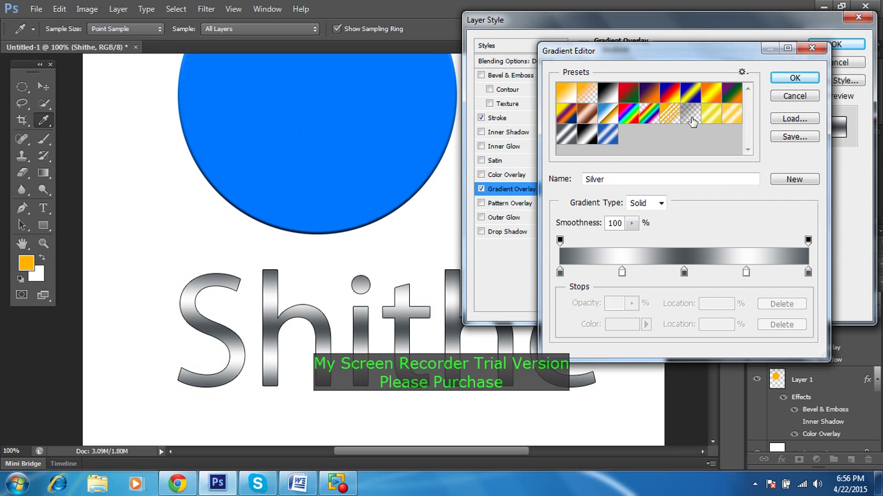
click(692, 121)
click(607, 136)
click(565, 138)
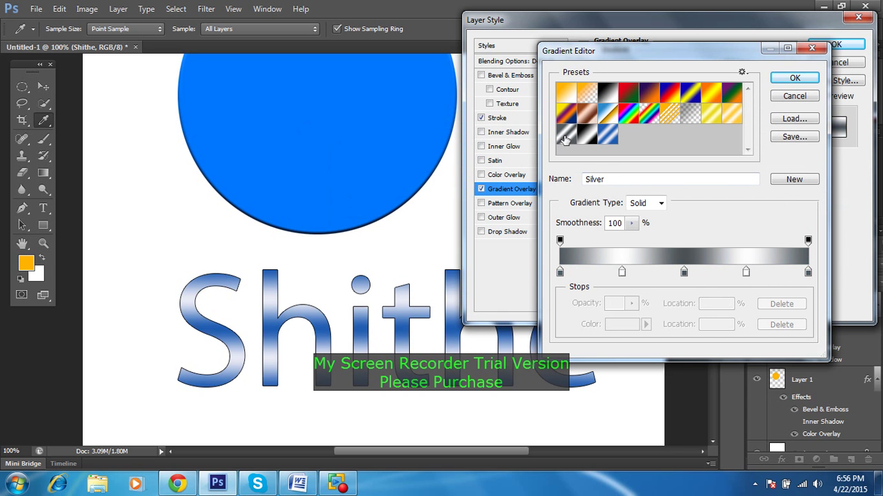
Step: Load the Special Effects set and accept the Soft Stripes gradient after trying Shiny Sphere
click(741, 71)
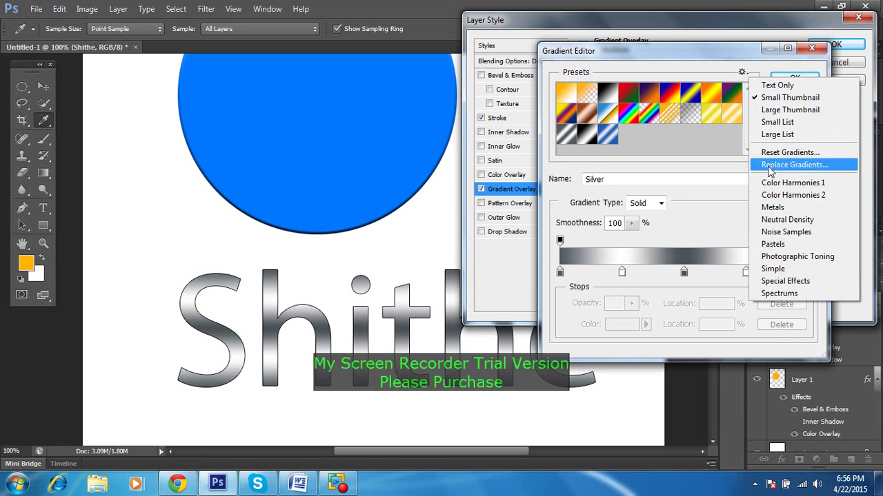
click(782, 281)
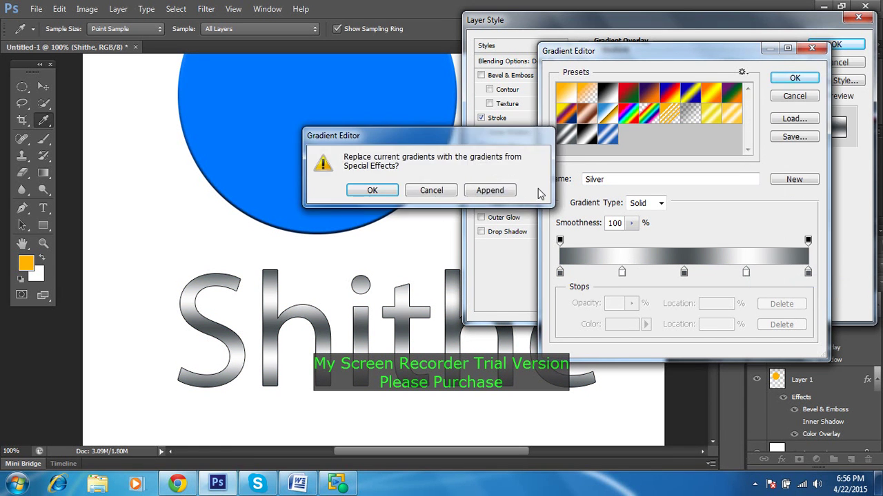
click(490, 190)
click(688, 145)
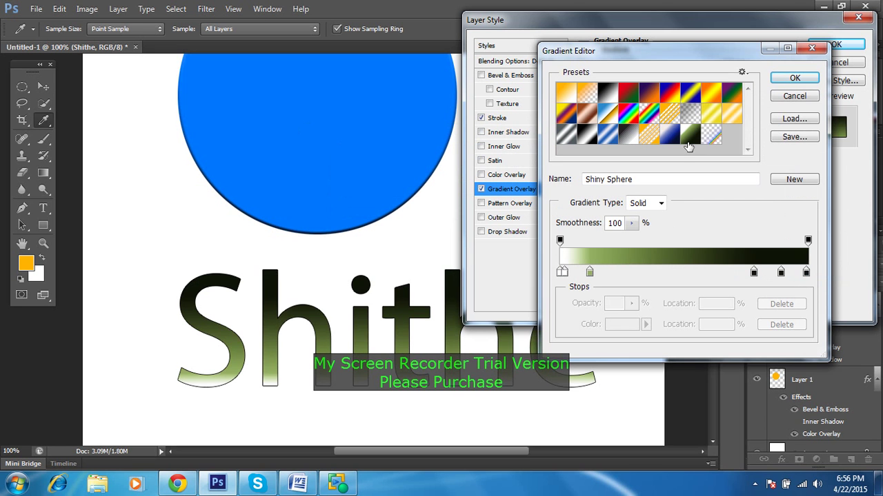
click(666, 141)
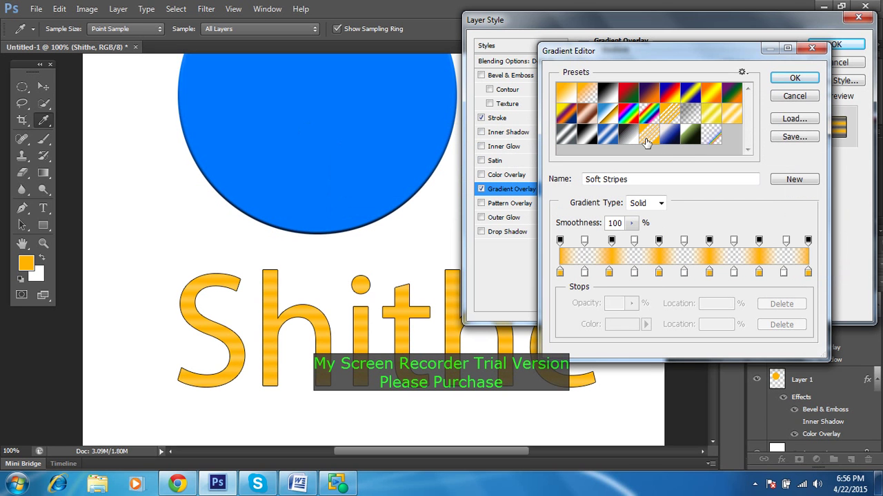
click(793, 78)
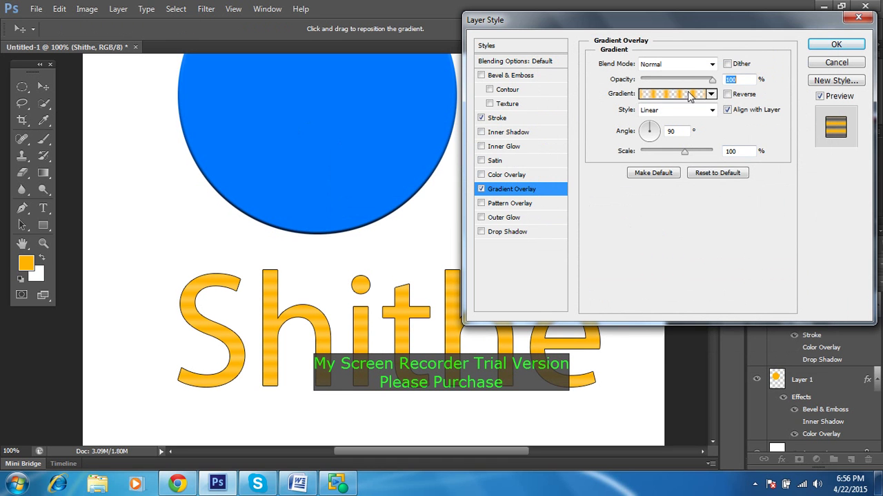
Step: Try Blue, Red, Yellow and Gray Value Stripes, then return to the Black, White preset
click(695, 95)
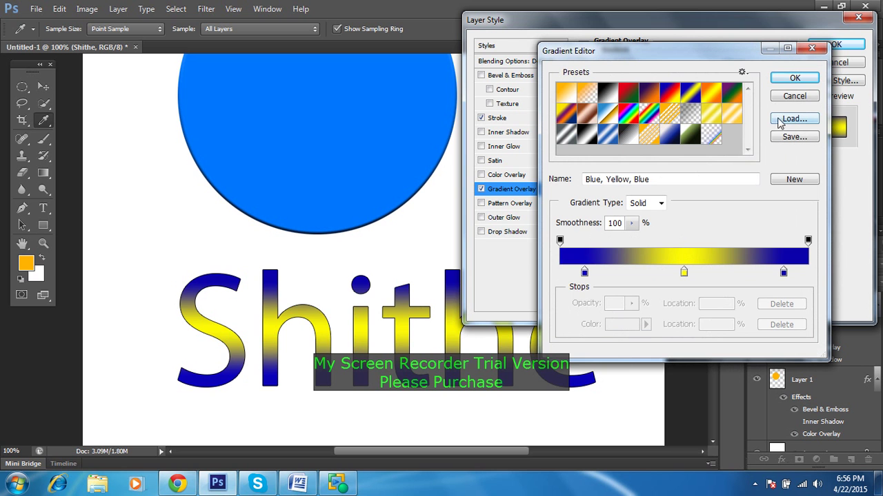
click(609, 98)
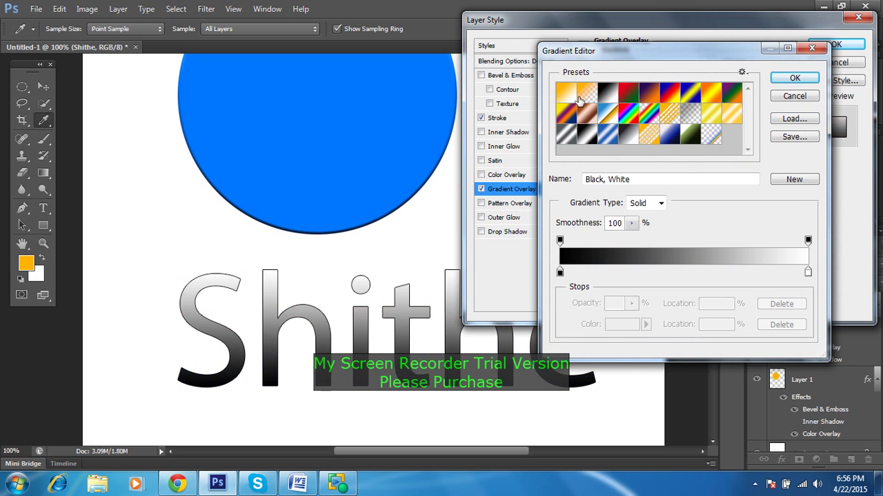
click(794, 79)
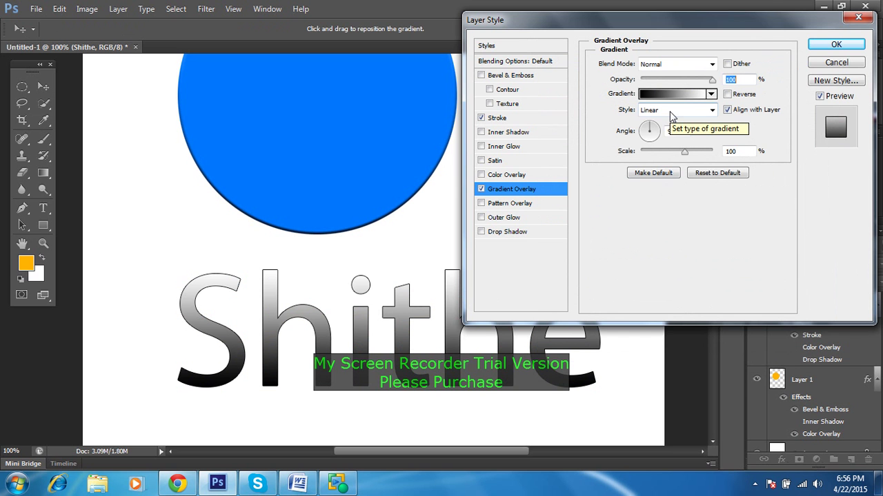
click(673, 94)
click(666, 130)
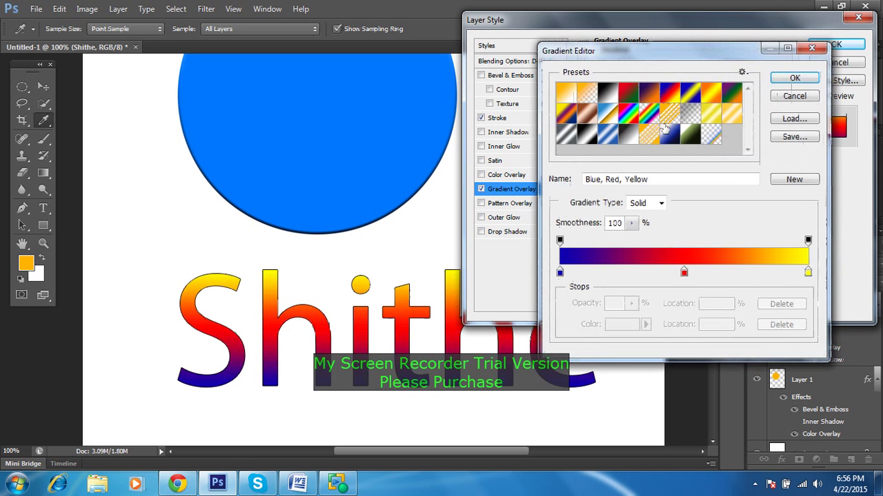
click(793, 95)
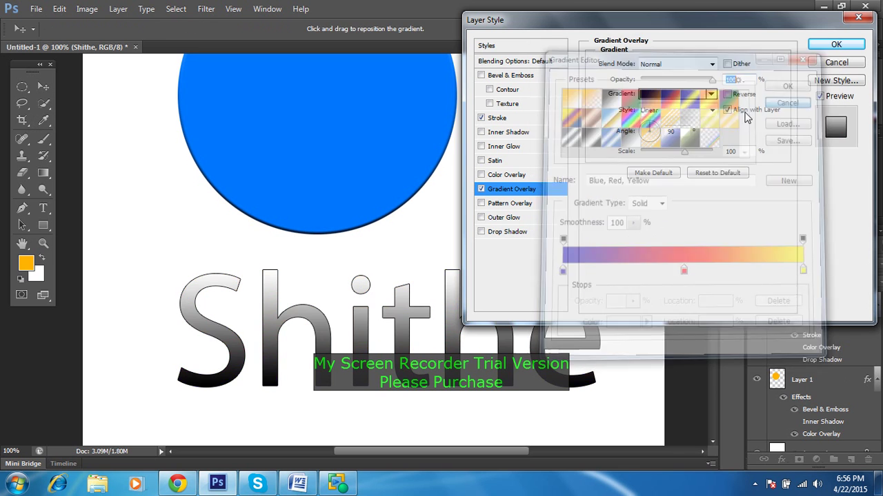
click(681, 96)
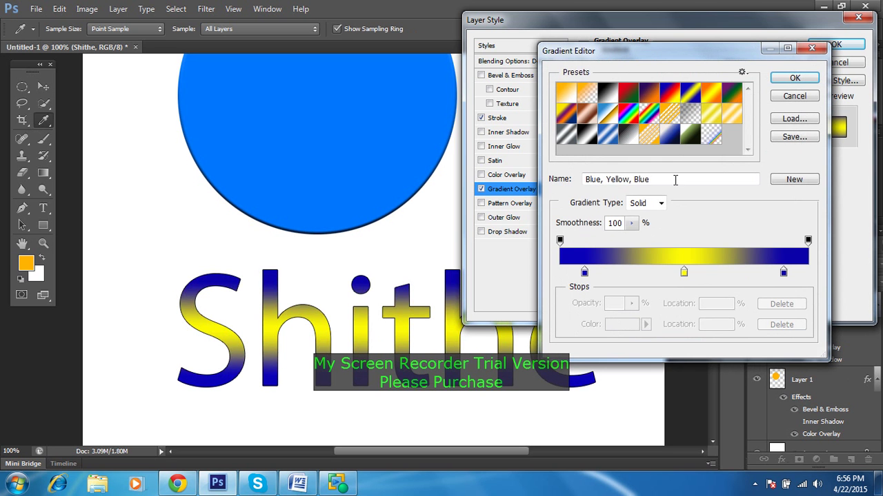
click(626, 136)
click(609, 95)
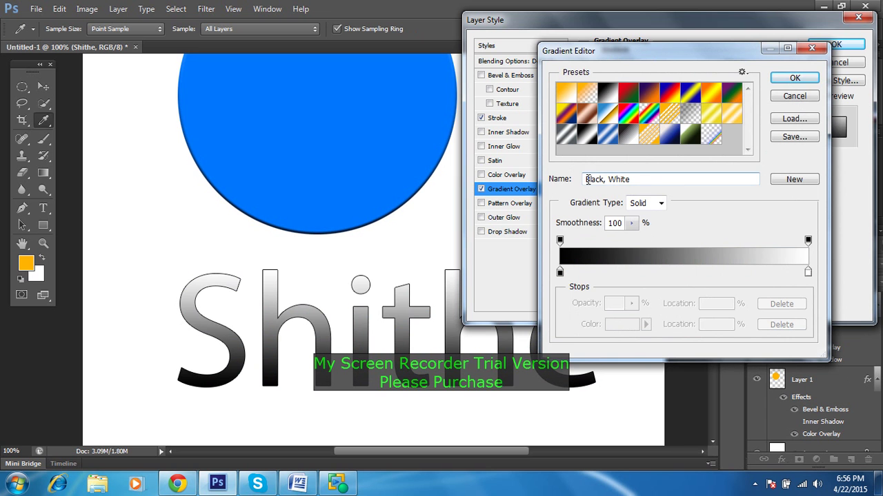
Step: Set the left gradient stop to bright blue 009cff, giving a blue-to-white gradient
drag(686, 50, 728, 24)
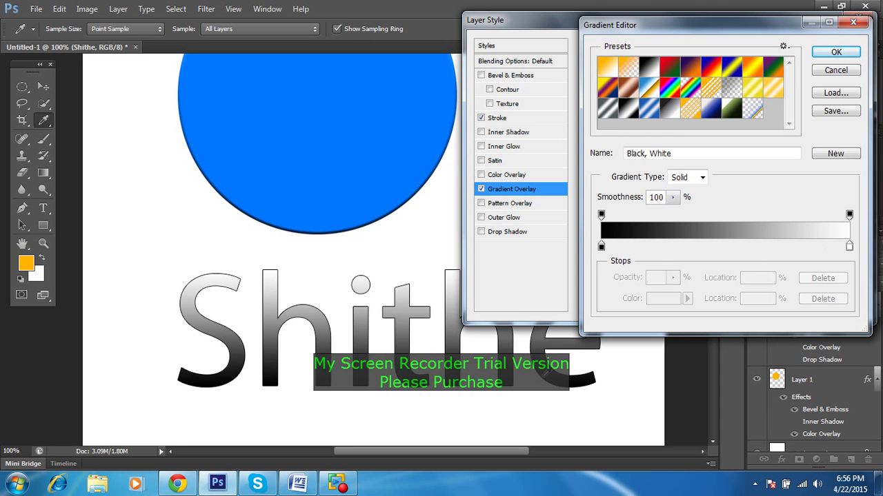
double_click(601, 249)
drag(719, 99, 751, 74)
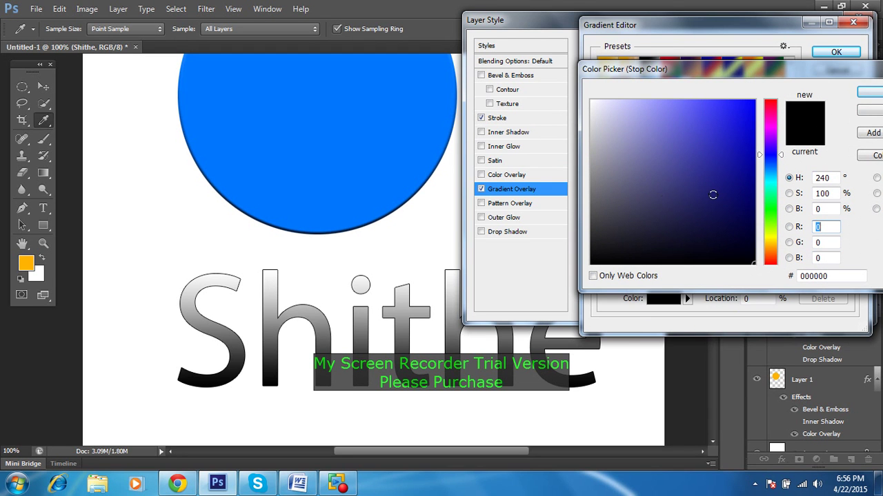
click(770, 172)
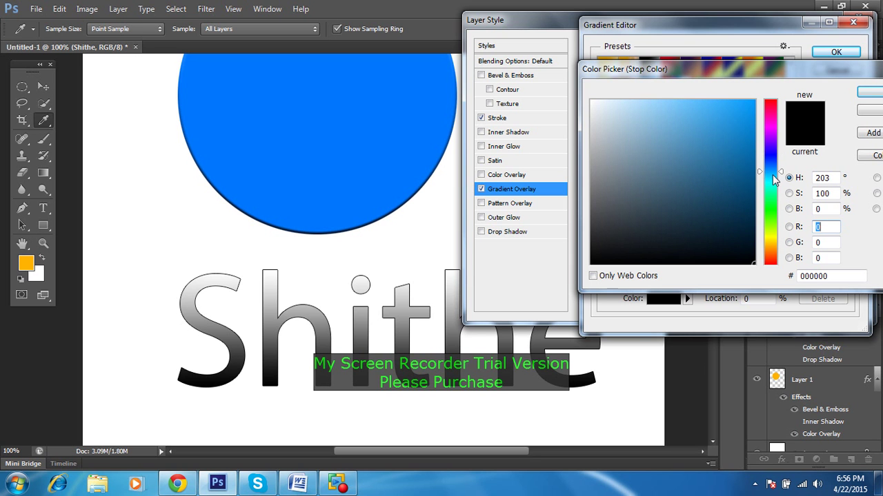
drag(721, 113, 781, 86)
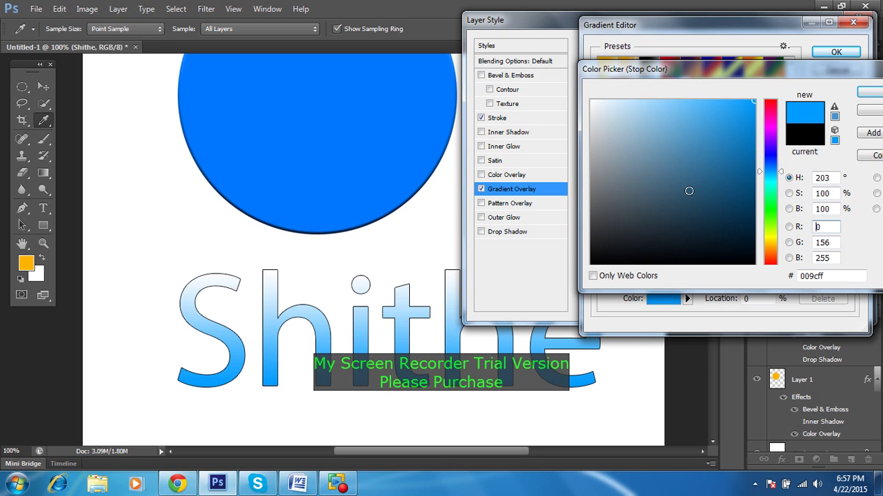
click(881, 94)
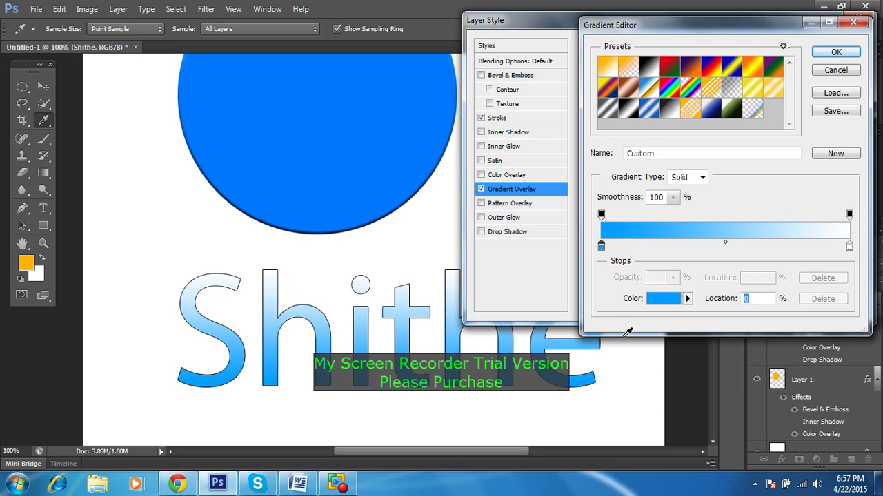
click(849, 247)
click(662, 301)
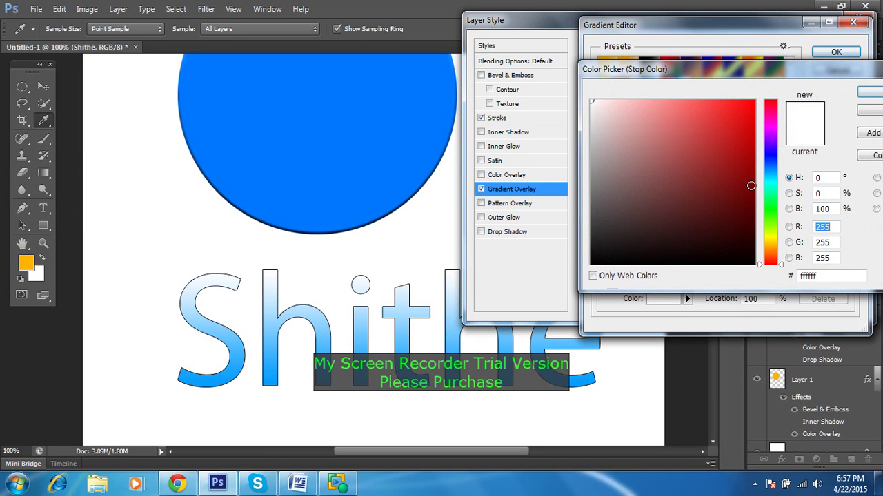
click(872, 117)
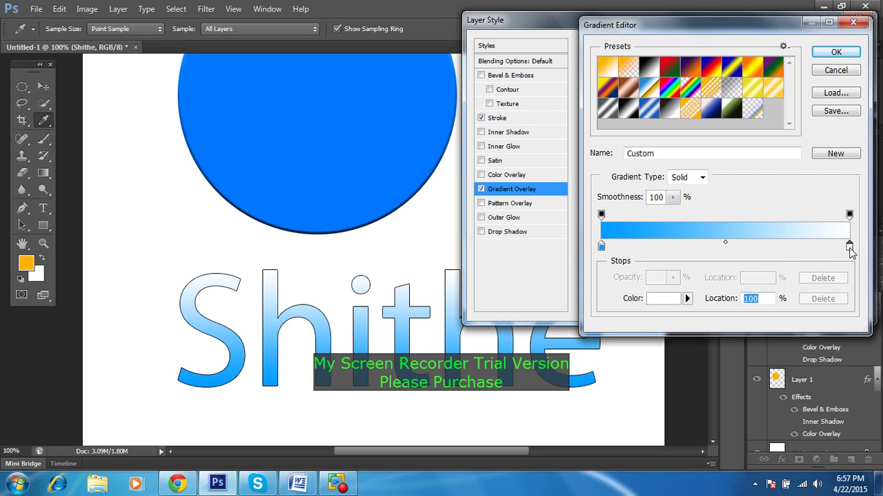
double_click(849, 249)
click(669, 174)
click(704, 100)
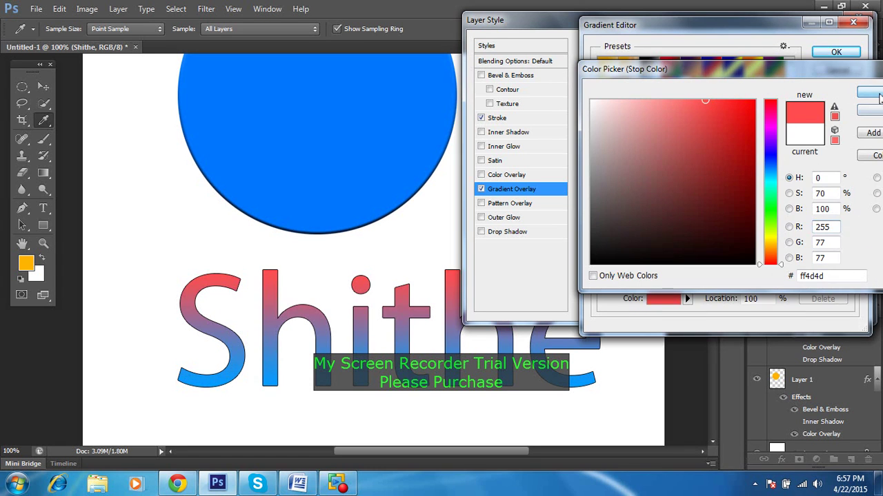
click(874, 93)
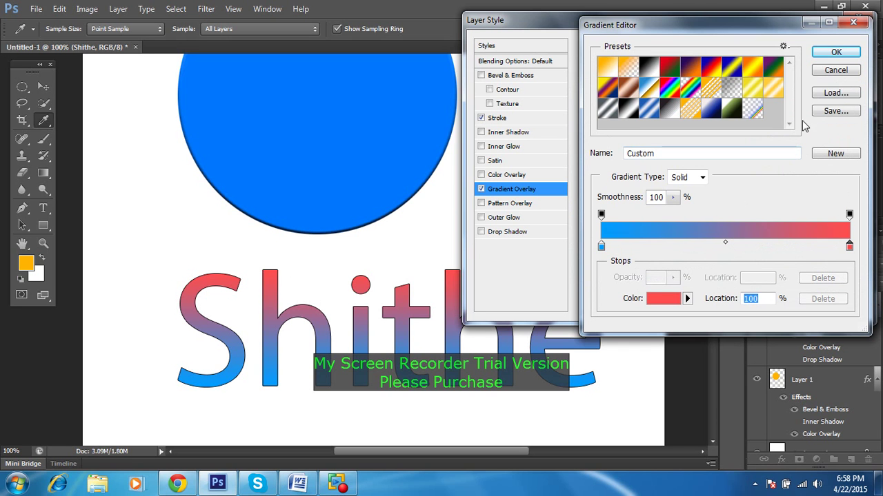
click(849, 247)
double_click(849, 247)
drag(642, 189, 534, 81)
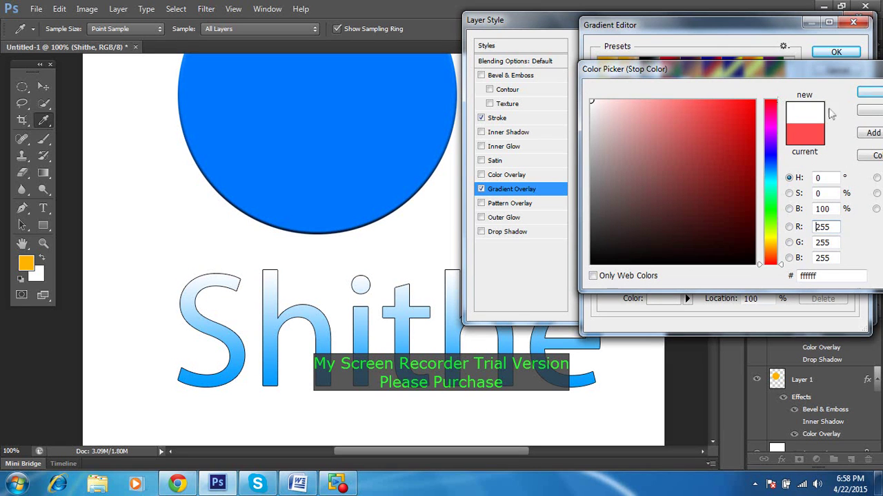
click(869, 92)
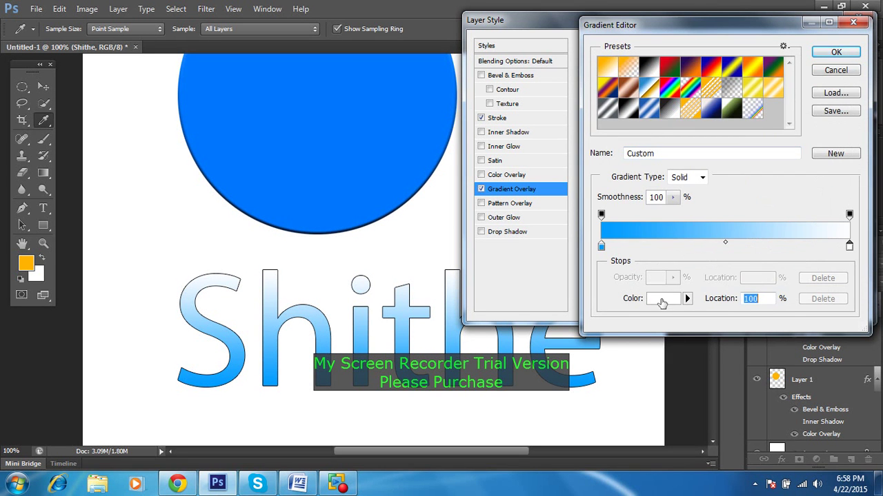
Step: Recheck the left gradient stop's colour, keeping it at blue 009cff
click(601, 247)
click(672, 304)
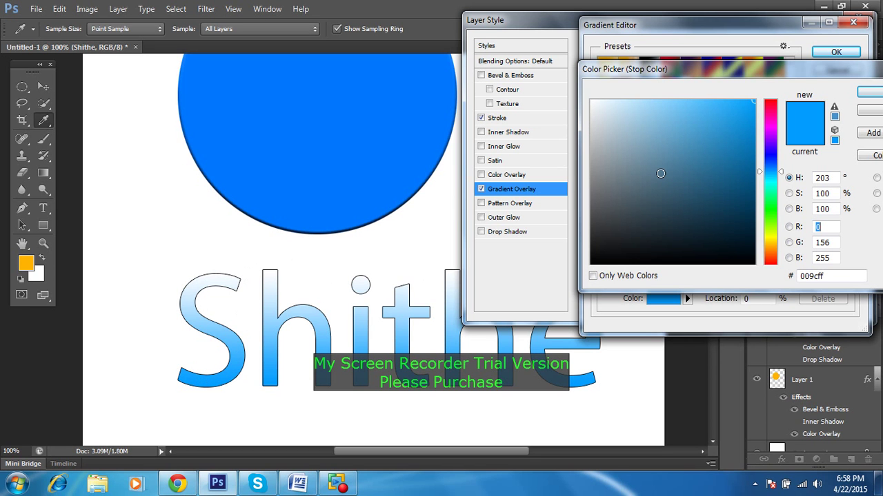
click(684, 100)
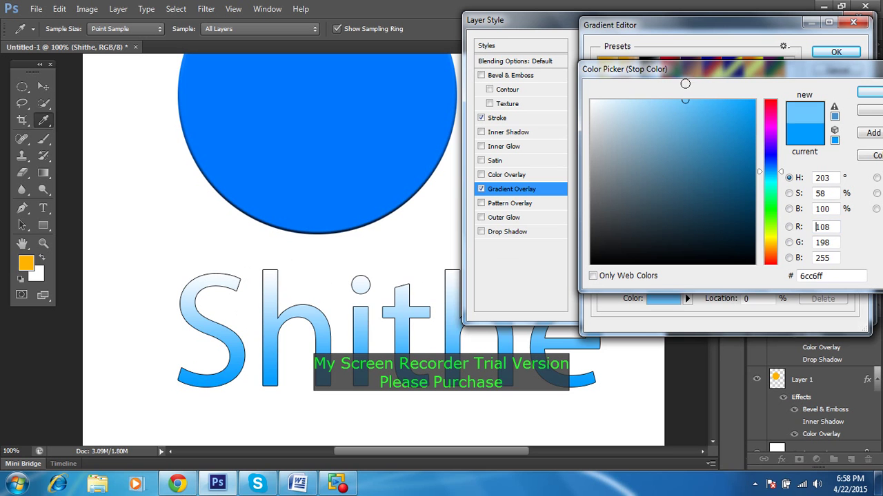
drag(709, 130, 738, 100)
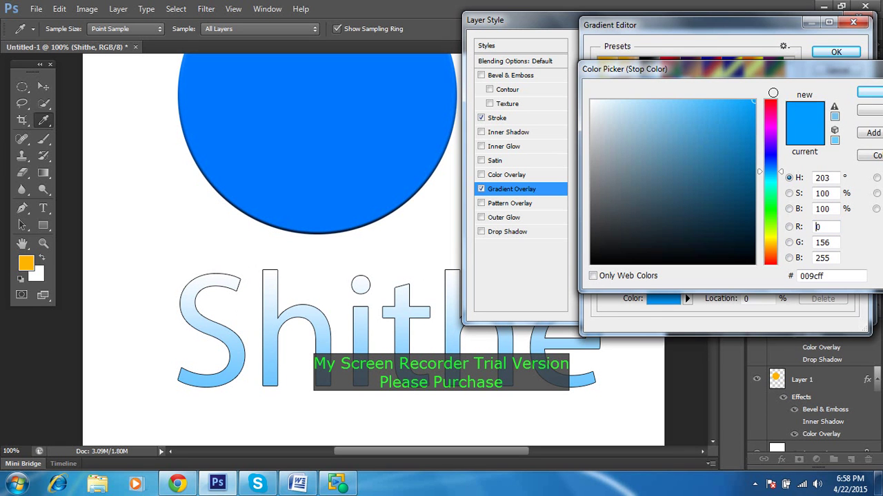
click(871, 91)
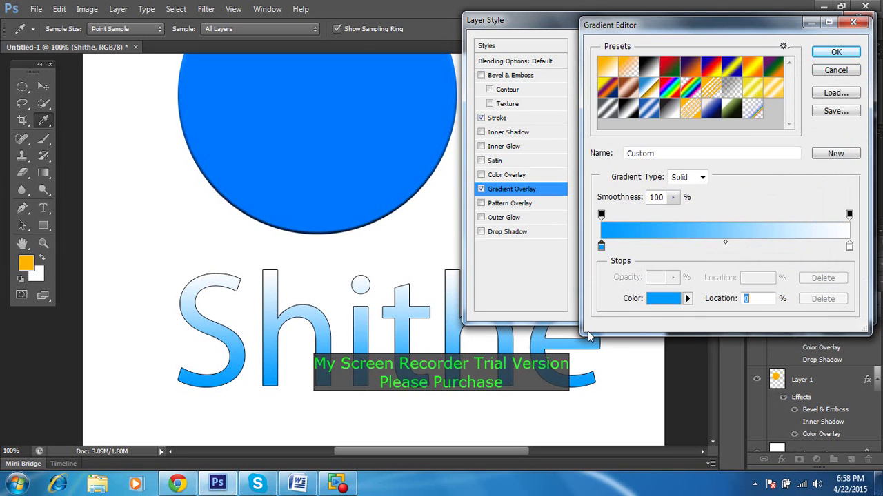
Step: Open the colour picker for the white right-hand gradient stop
click(850, 247)
click(664, 302)
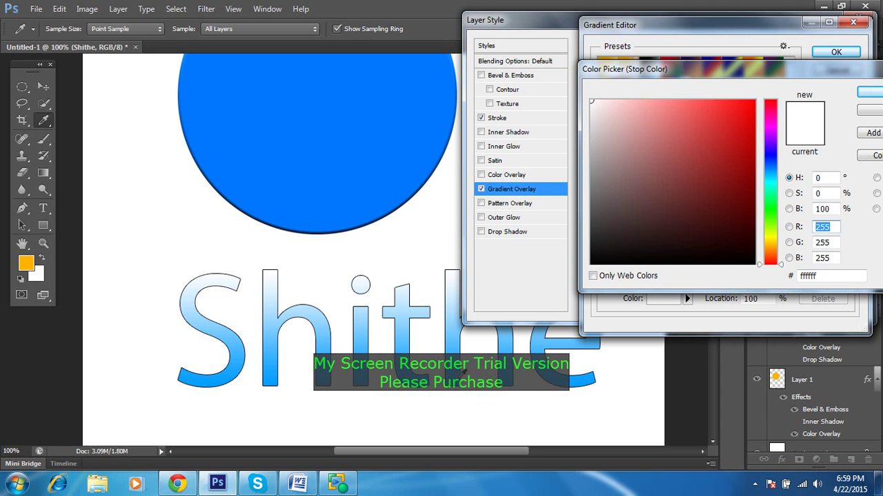
Step: Discard the trial magenta gradient stop and cancel the Gradient Editor and Layer Style dialogs
click(463, 371)
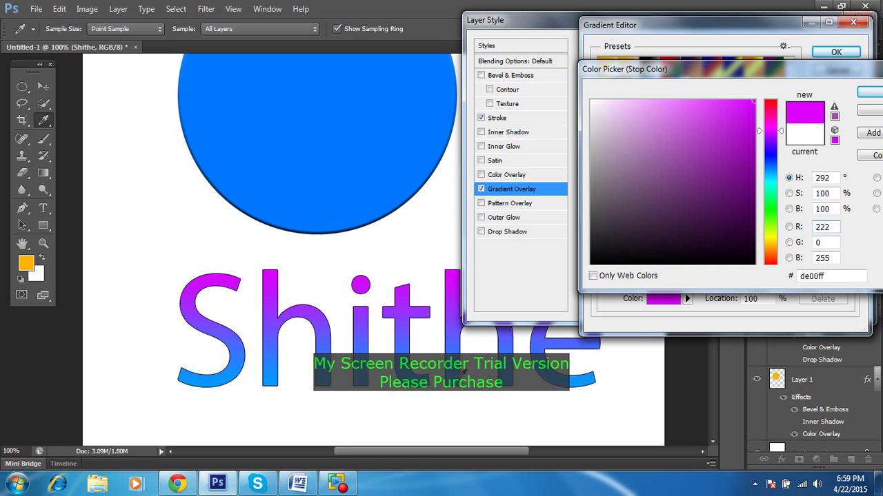
click(873, 112)
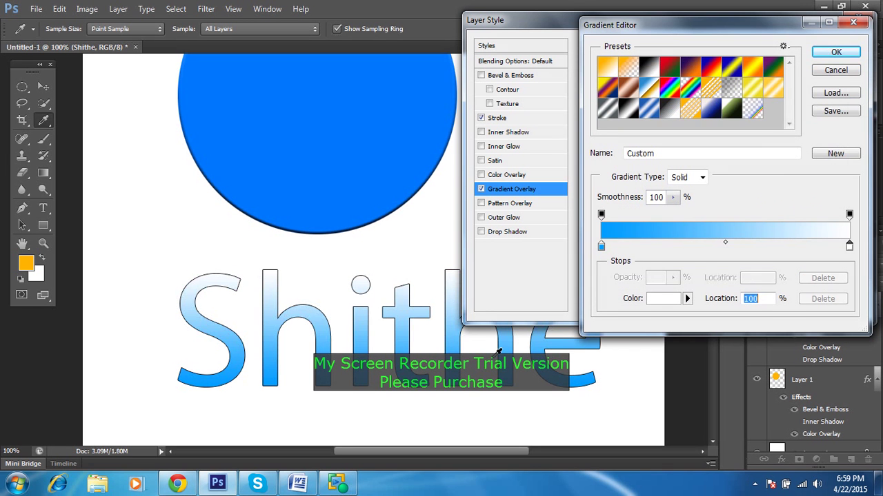
key(ctrl+z)
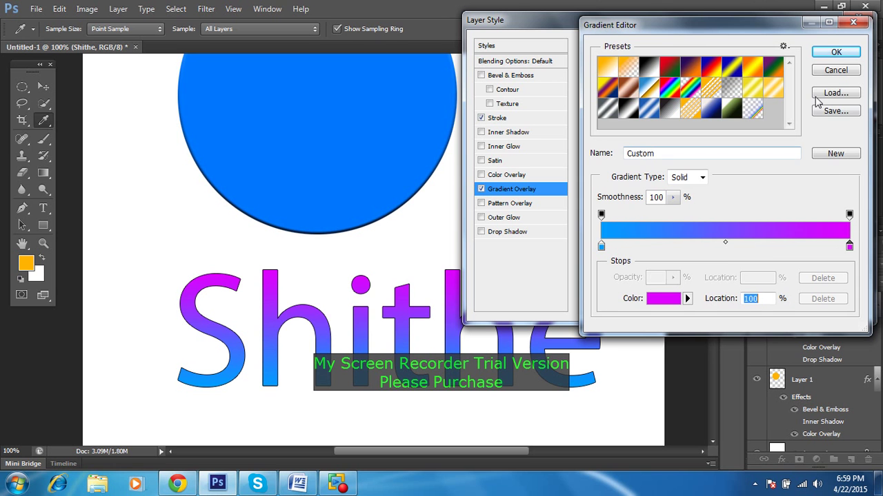
click(835, 70)
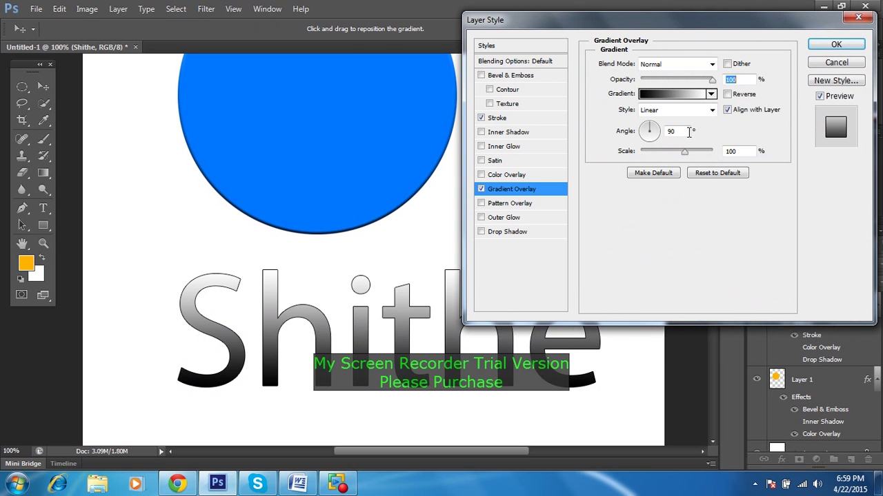
click(669, 94)
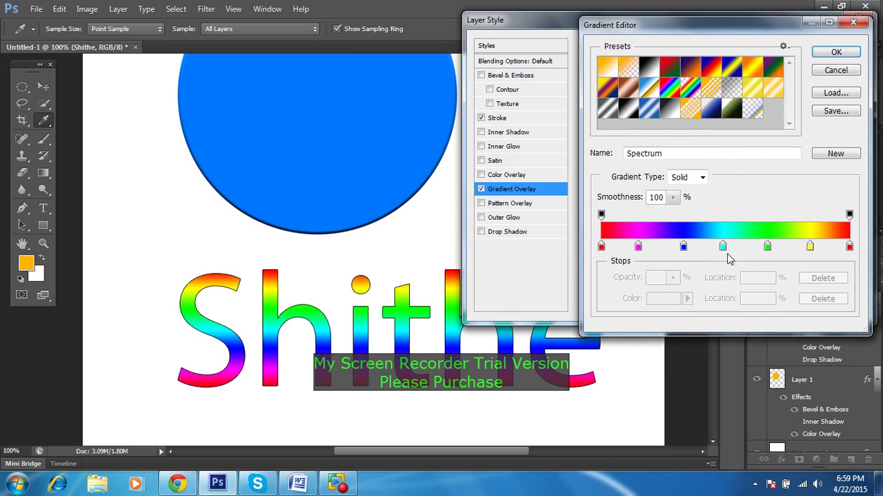
click(833, 71)
click(835, 63)
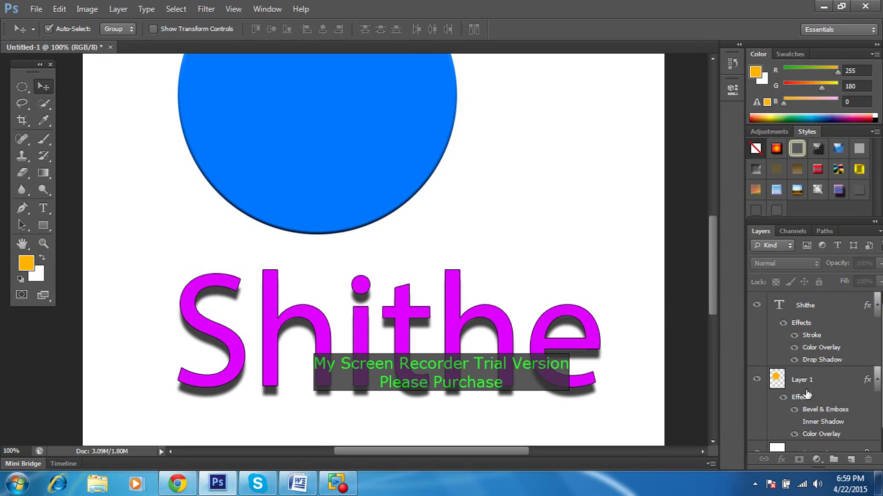
Step: Delete all effects from the Shithe layer, leaving plain orange text, and reopen its layer style
click(784, 324)
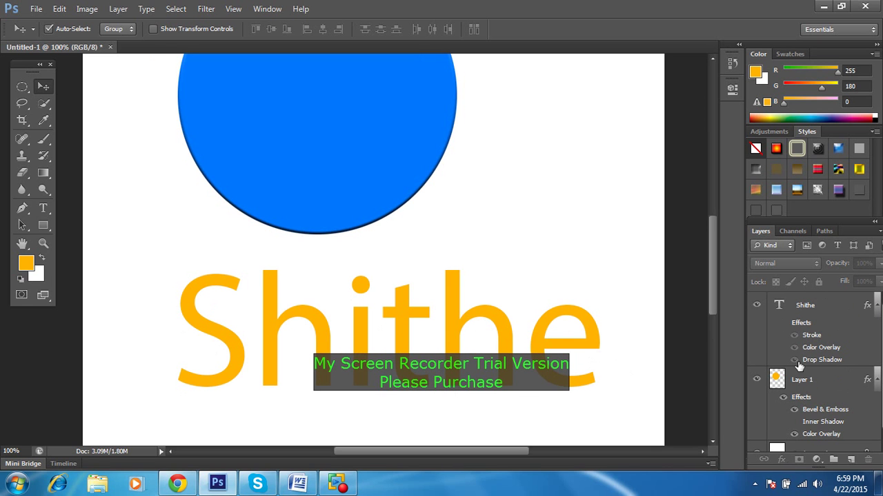
click(784, 324)
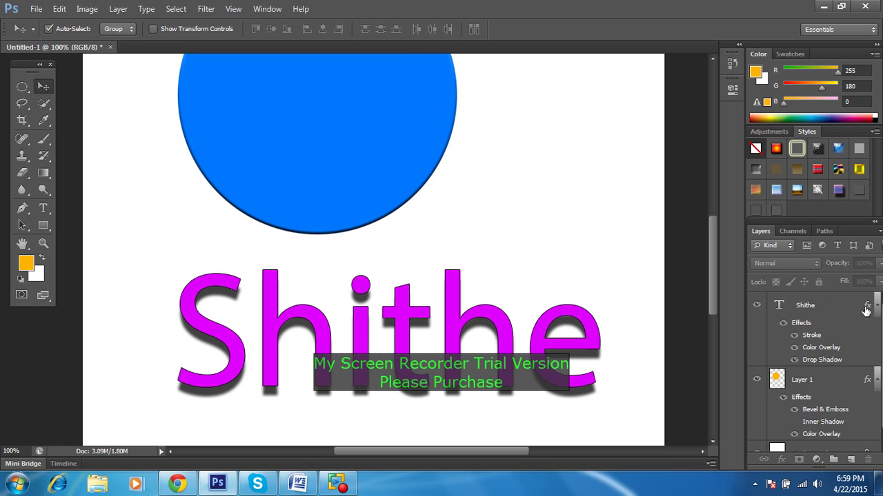
drag(874, 307, 850, 460)
click(822, 309)
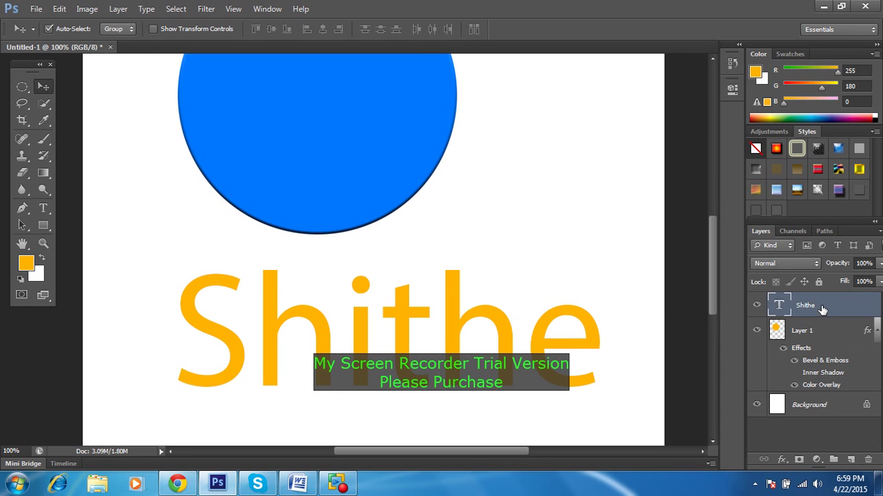
double_click(822, 309)
Step: Add a gradient overlay blending dark blue 0078b0 to orange, and start saving the gradient
click(508, 191)
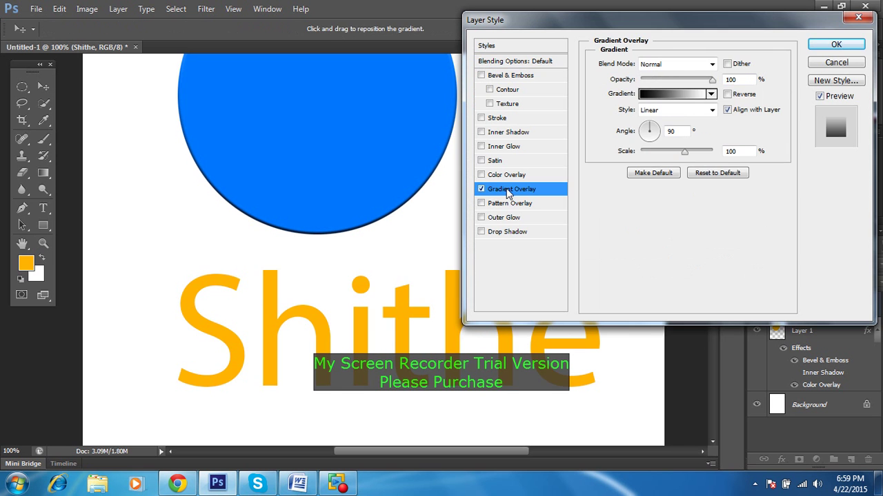
click(668, 93)
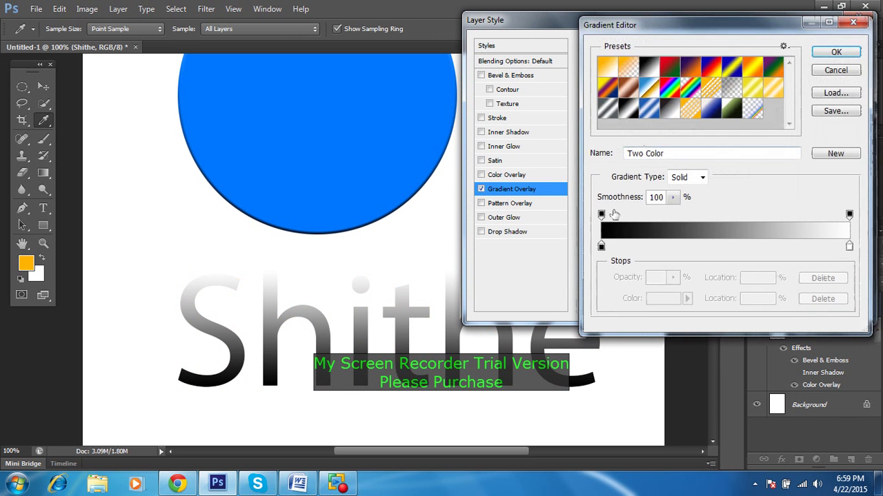
click(601, 247)
click(664, 302)
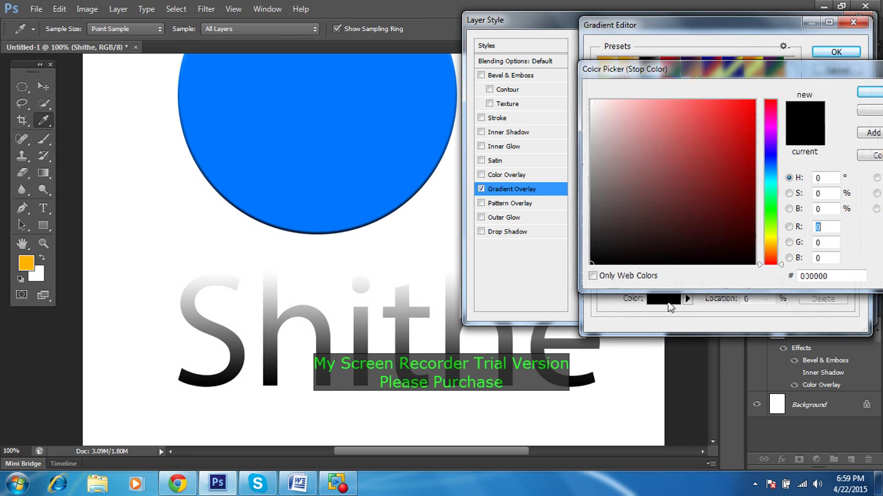
click(769, 188)
drag(738, 132, 754, 101)
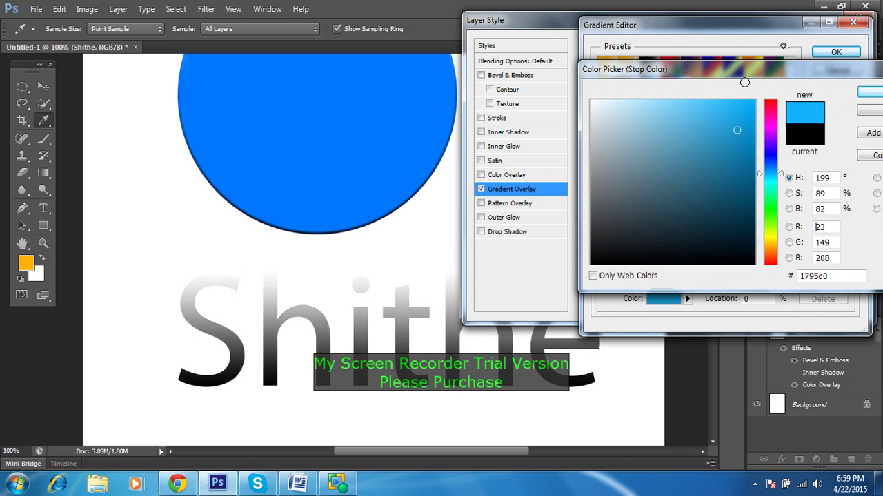
drag(741, 145, 775, 152)
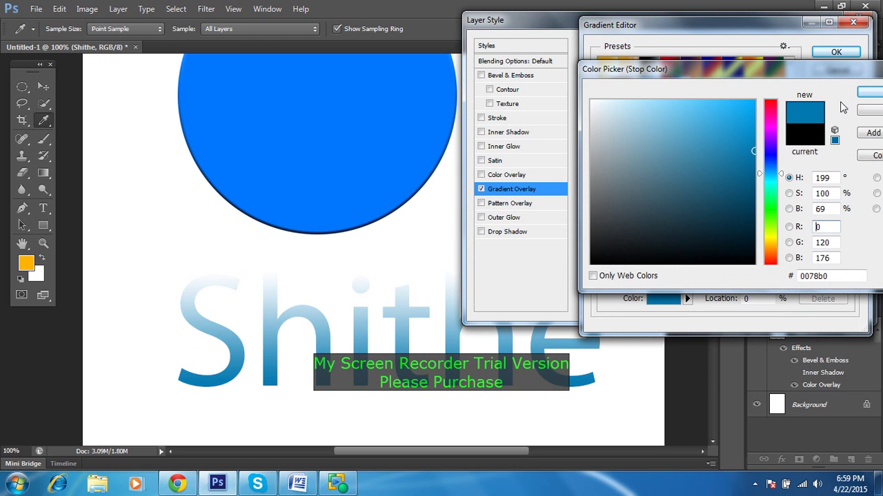
click(871, 91)
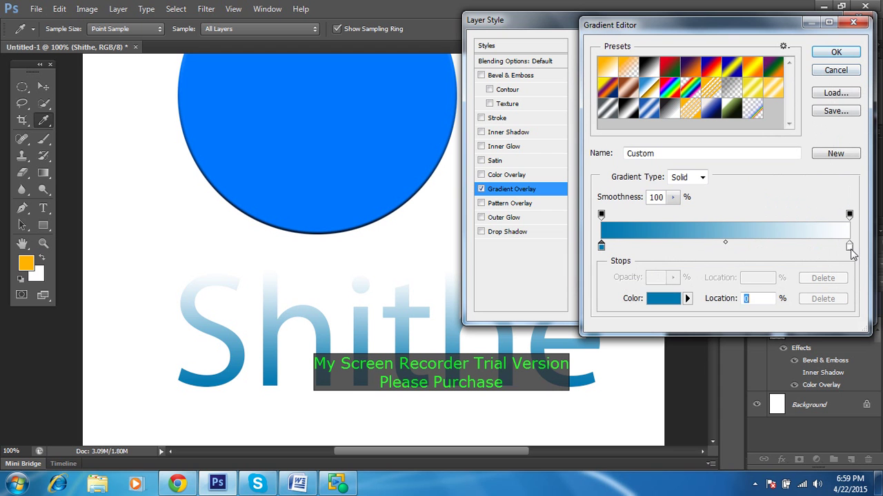
click(850, 247)
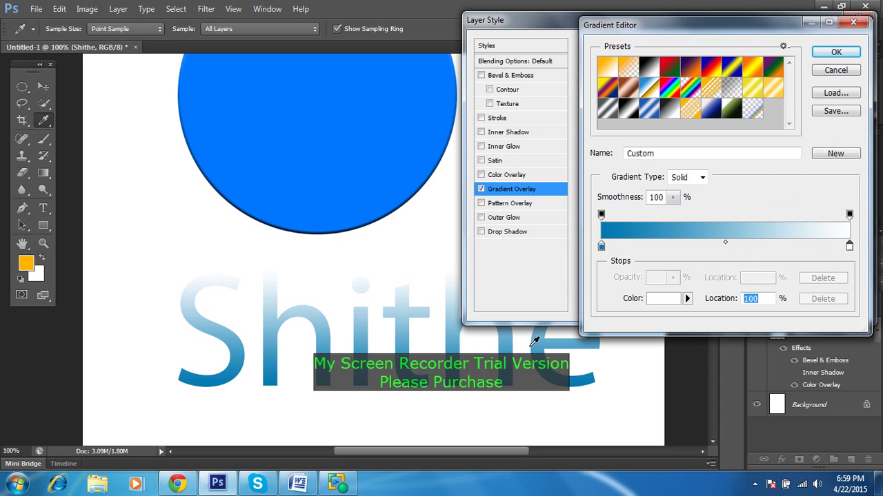
click(543, 342)
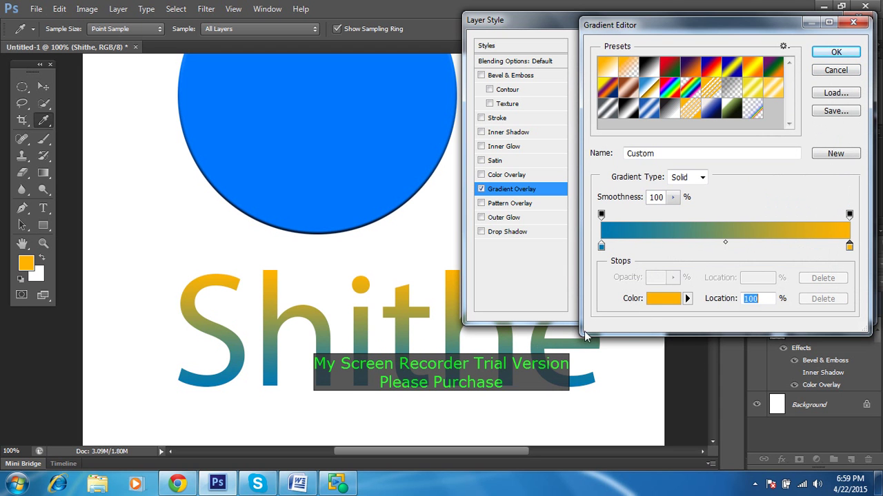
click(835, 111)
Step: Cancel the gradient save and back out of the editor, briefly trying the Foreground to Background preset
click(605, 415)
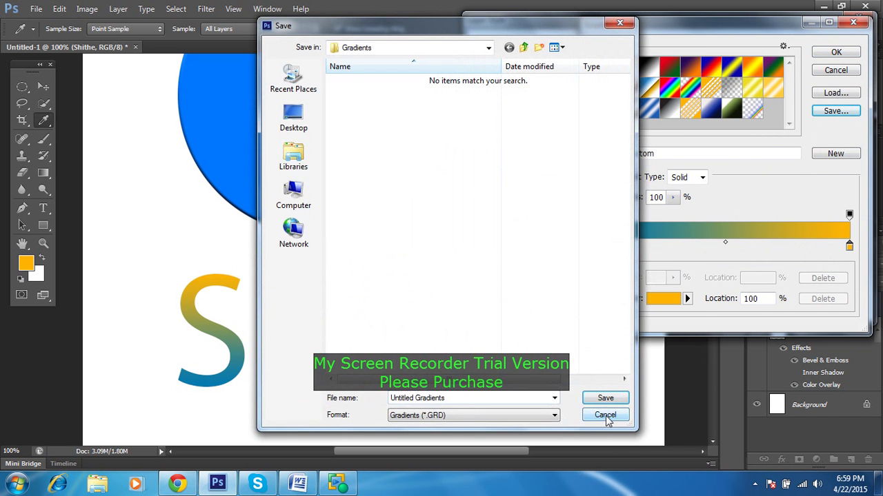
click(843, 71)
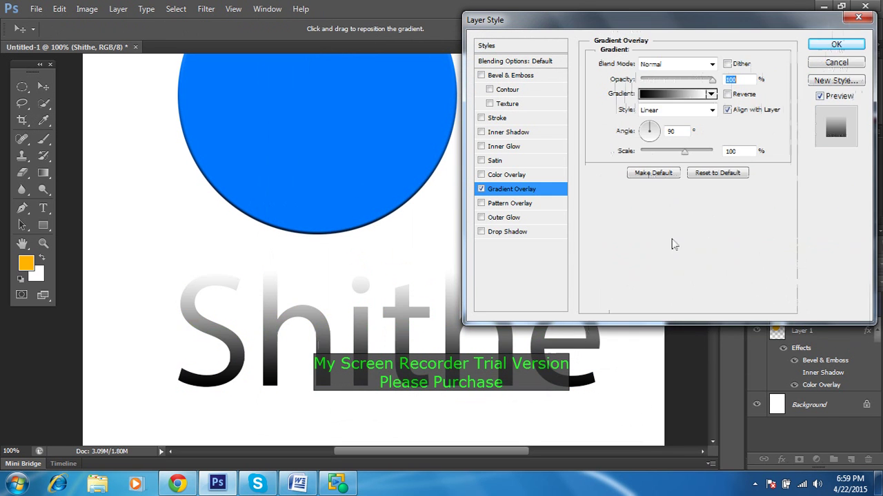
click(690, 94)
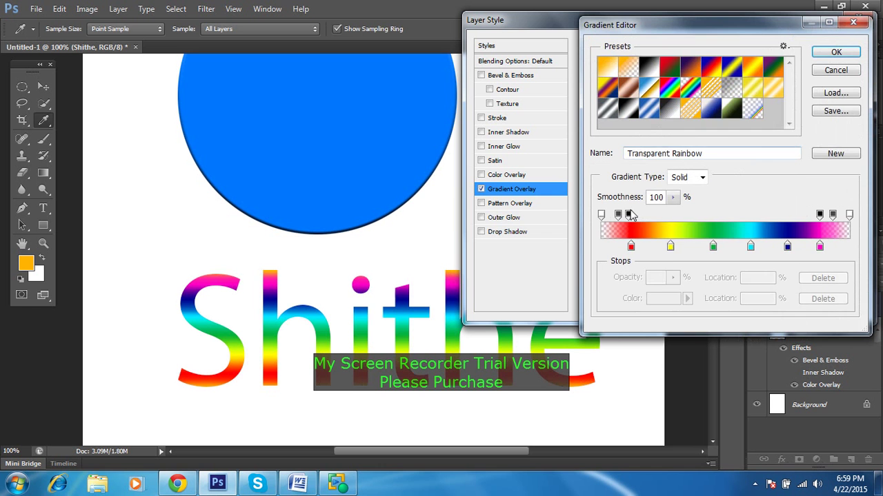
click(836, 69)
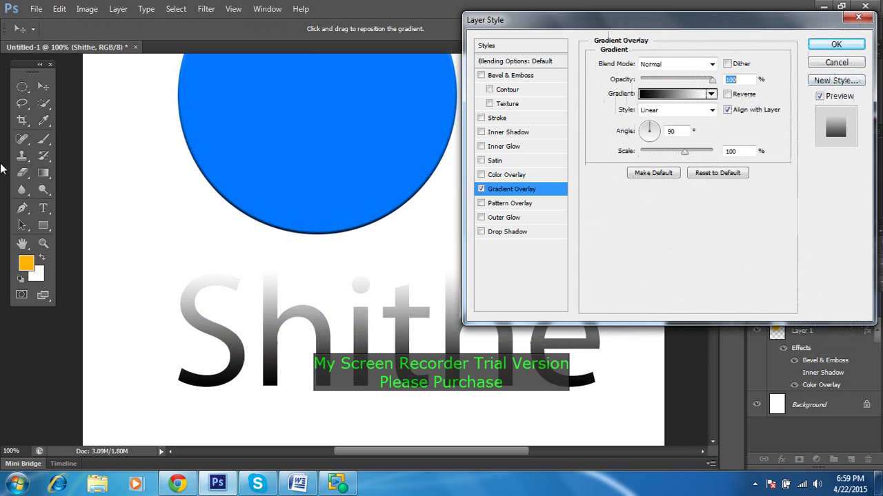
click(665, 93)
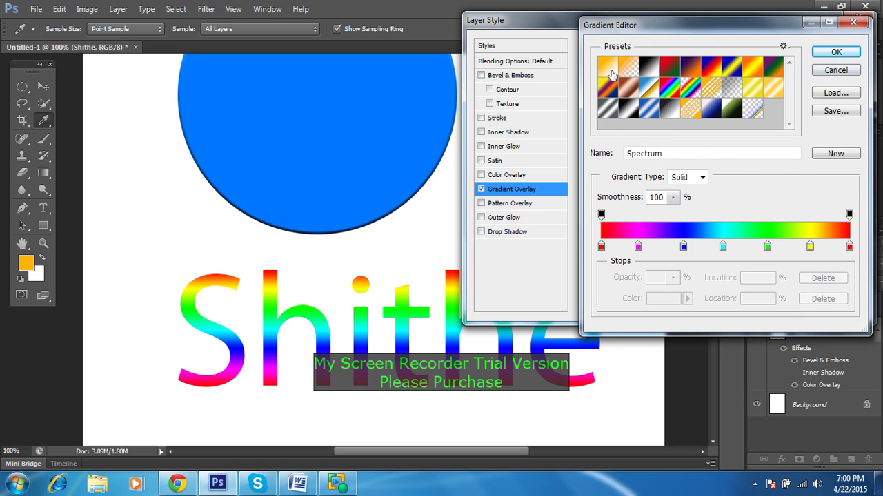
click(609, 69)
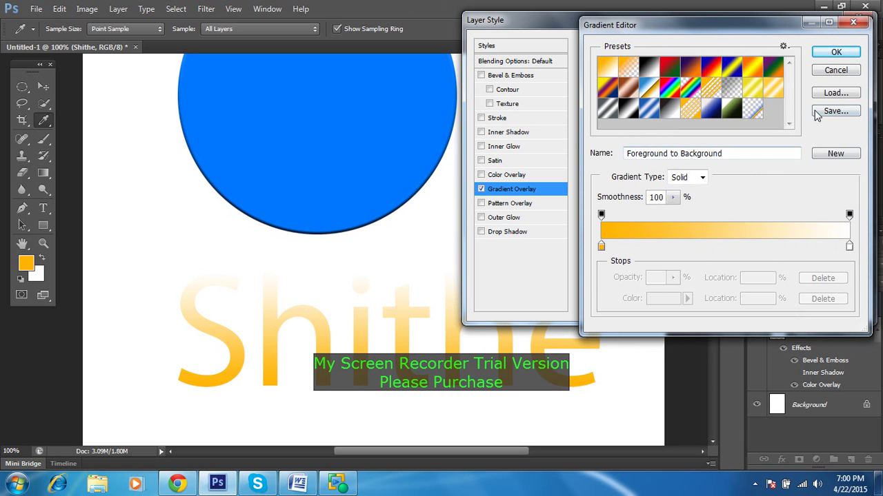
click(836, 70)
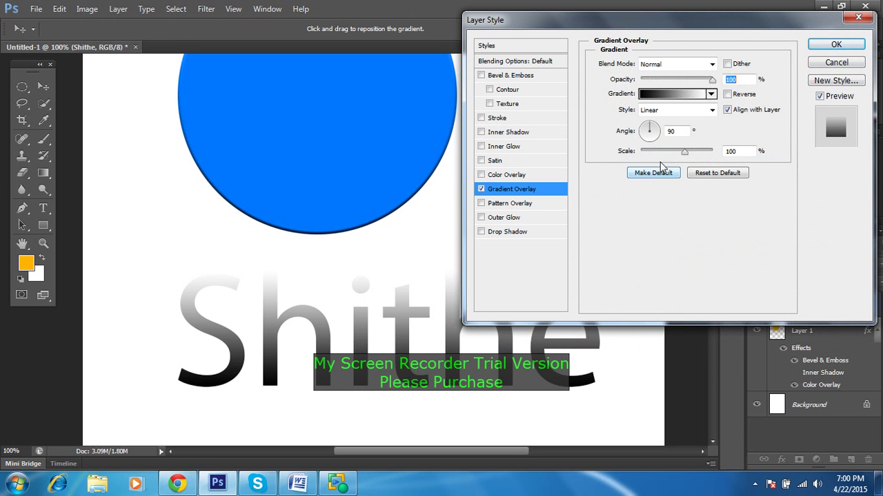
click(681, 98)
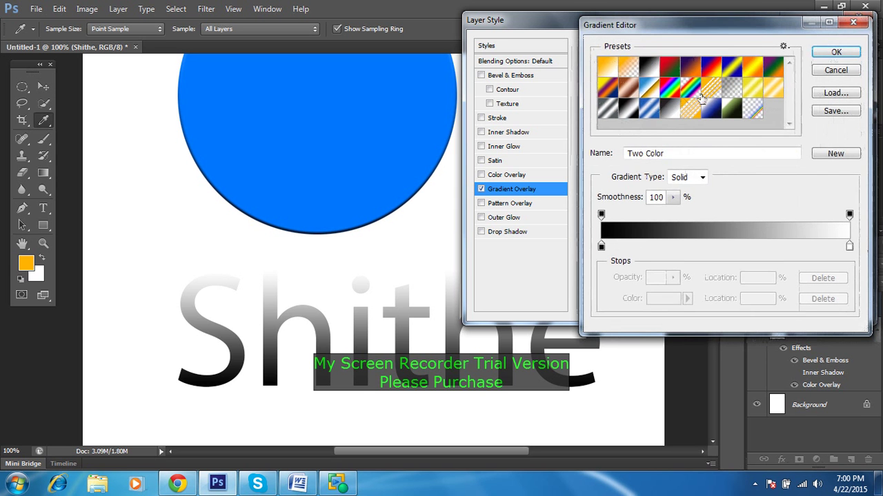
Step: Set the gradient's left colour stop to a blue shade
click(601, 247)
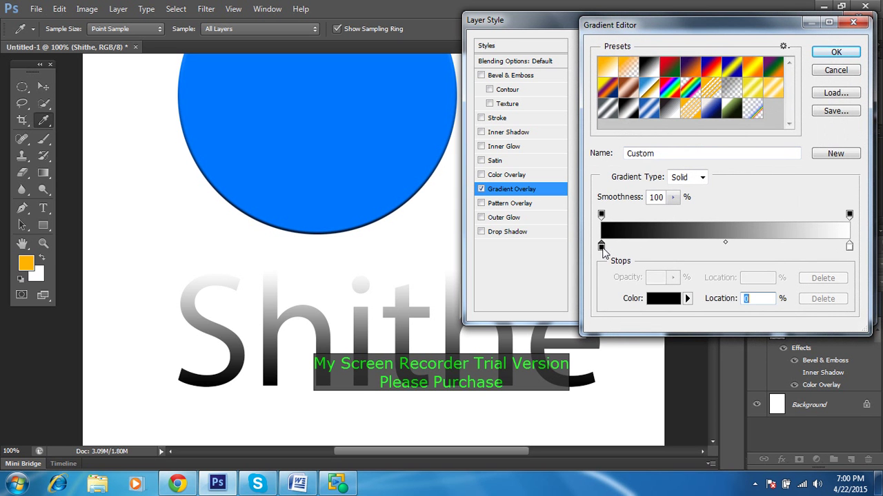
click(660, 303)
click(770, 172)
drag(750, 127, 753, 142)
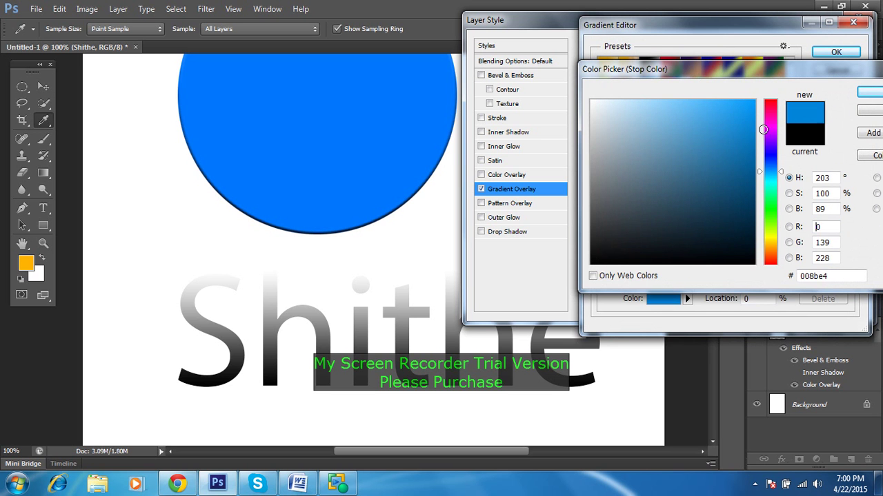
click(870, 92)
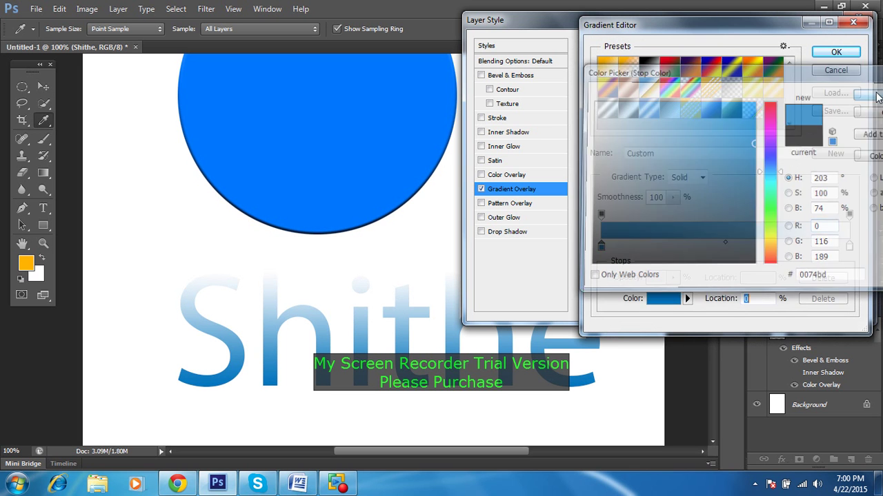
Step: Set the right gradient stop to light blue 4ba0ff
click(850, 248)
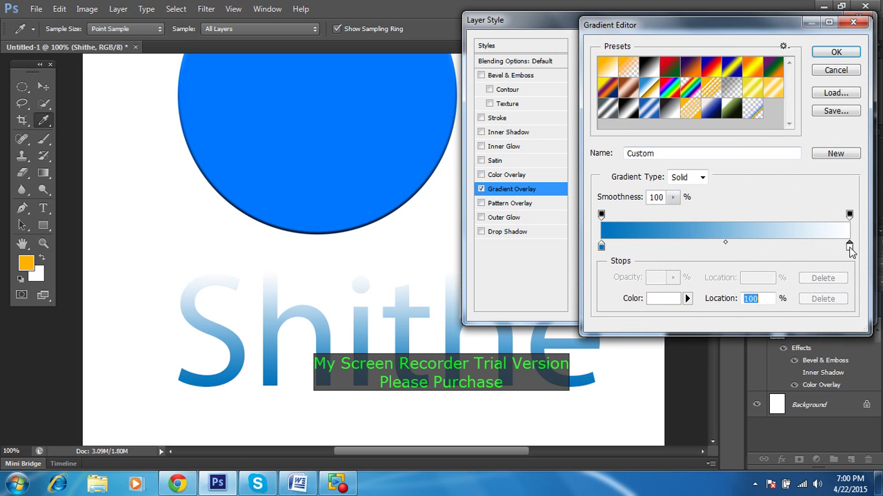
click(664, 299)
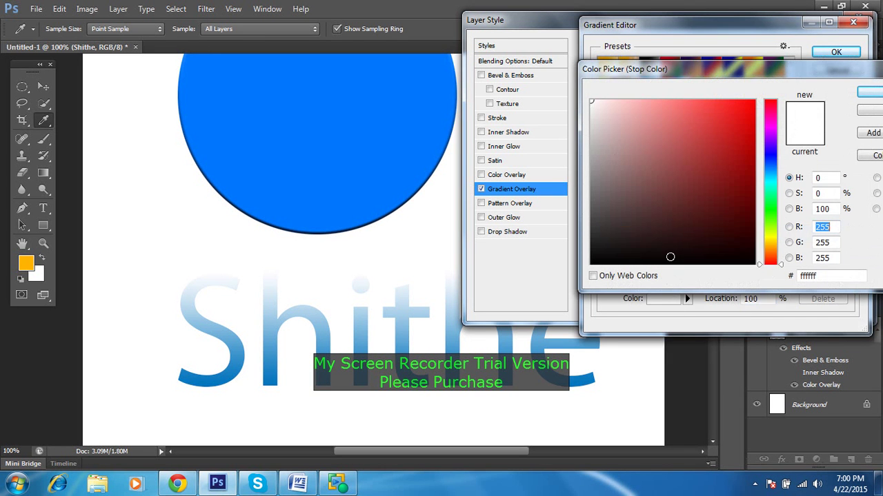
click(772, 180)
drag(774, 181, 773, 168)
mouse_move(715, 122)
mouse_down()
mouse_move(740, 114)
mouse_move(745, 97)
mouse_move(659, 97)
mouse_move(743, 100)
mouse_move(748, 87)
mouse_move(792, 89)
mouse_up()
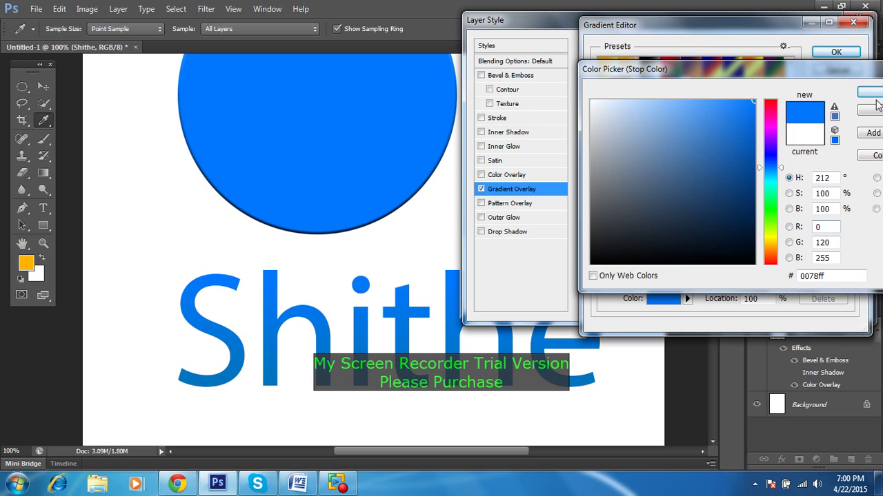
click(735, 94)
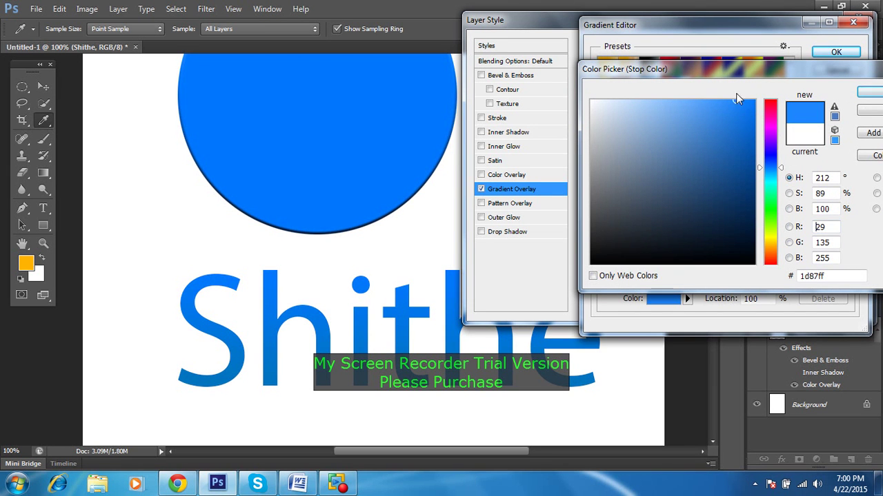
click(706, 101)
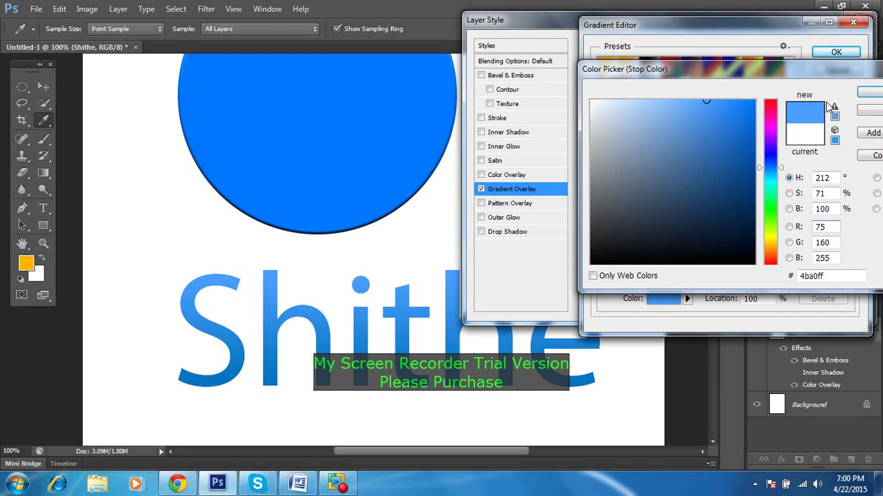
click(869, 91)
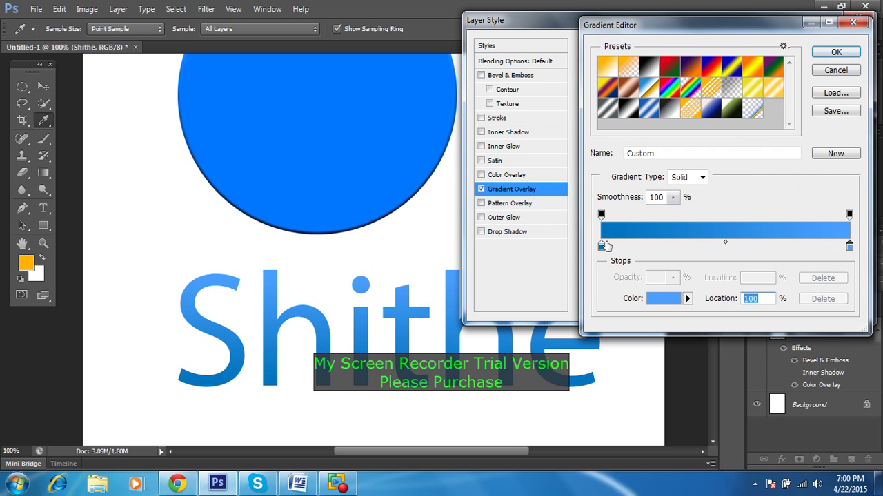
Step: Darken the left stop to navy 004876 and apply the gradient overlay
click(602, 247)
click(660, 298)
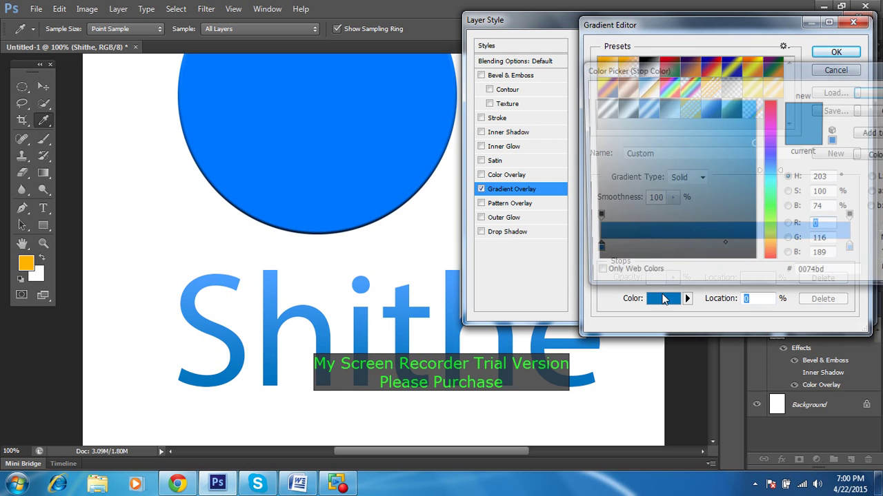
drag(742, 179, 748, 185)
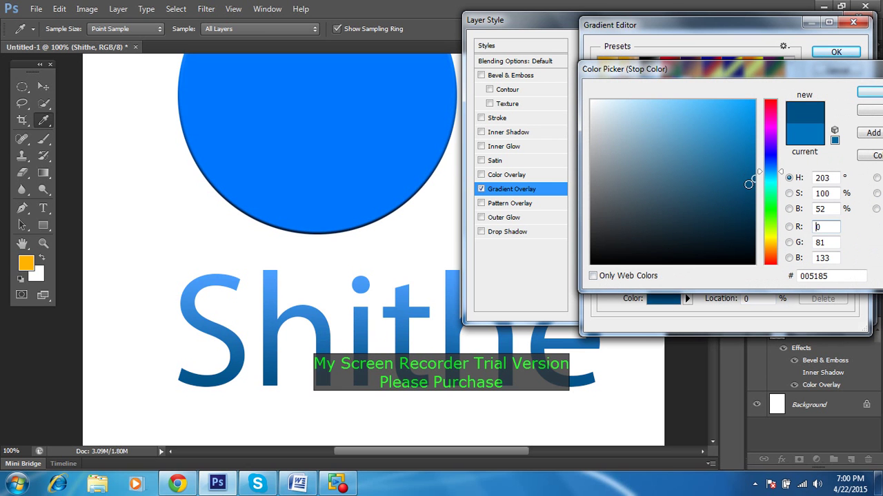
click(754, 188)
click(872, 92)
click(835, 52)
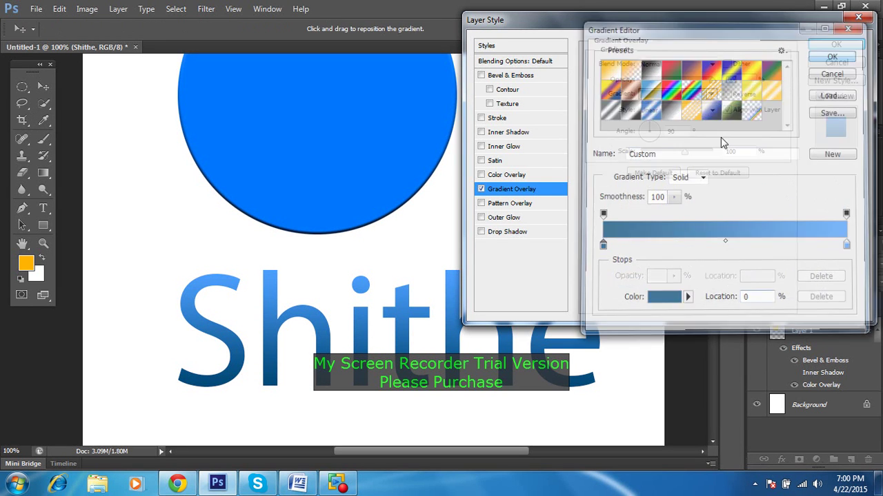
click(838, 49)
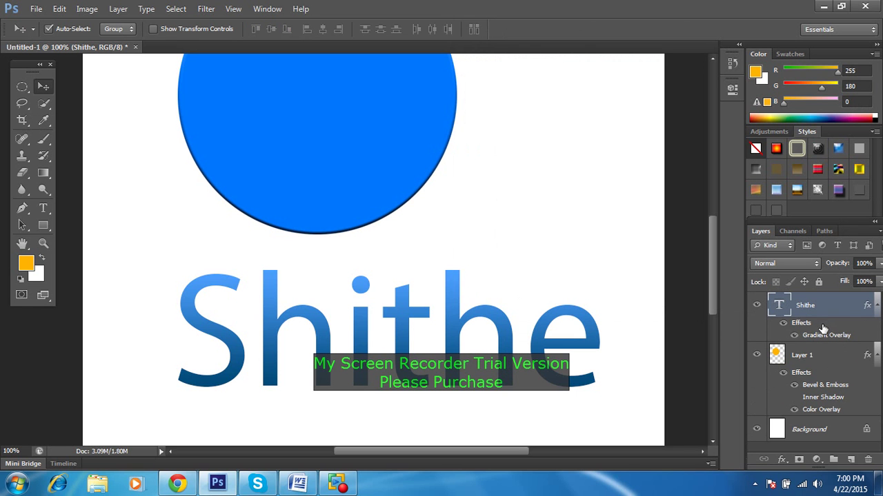
Step: Add a stroke to the Shithe text with a size of 2 px
double_click(847, 312)
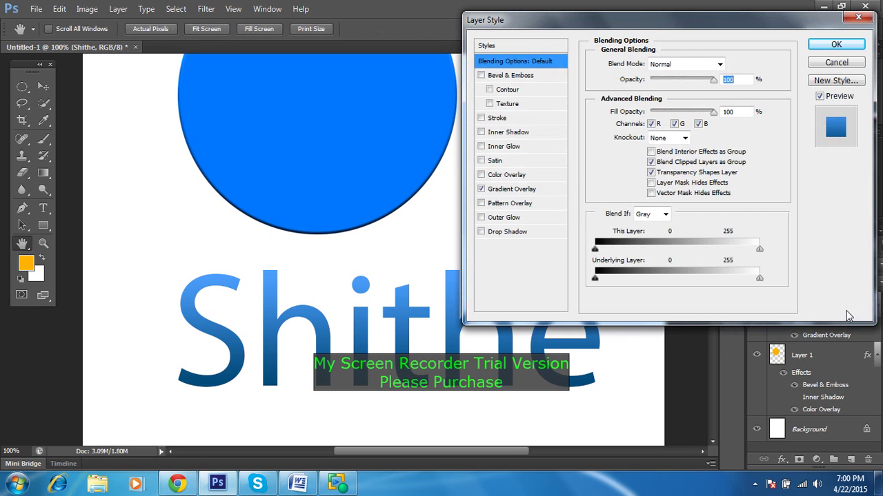
click(497, 118)
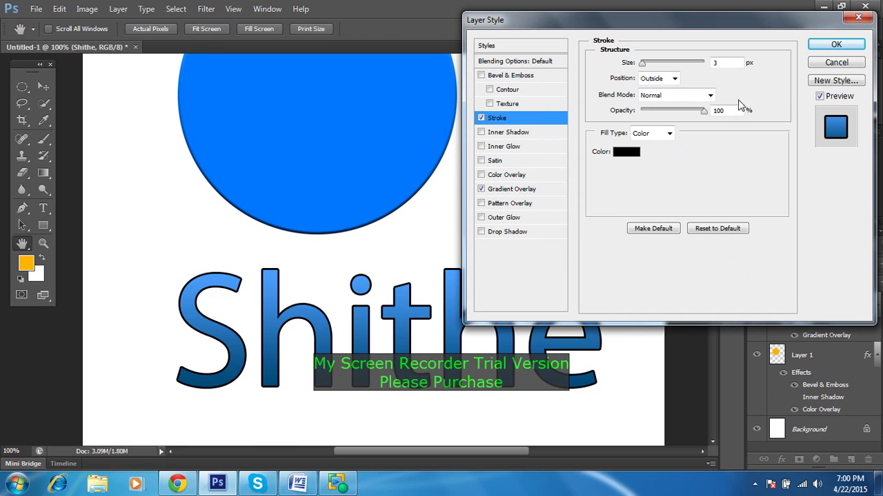
double_click(725, 65)
text(1)
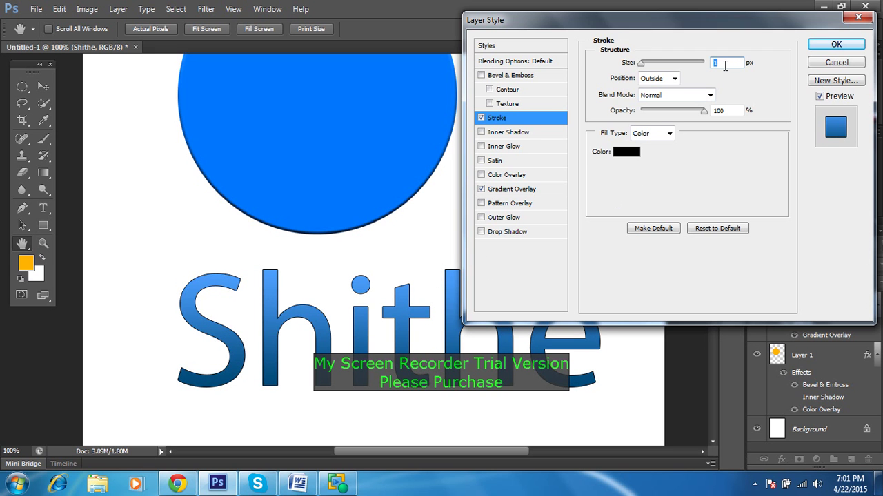
text(5)
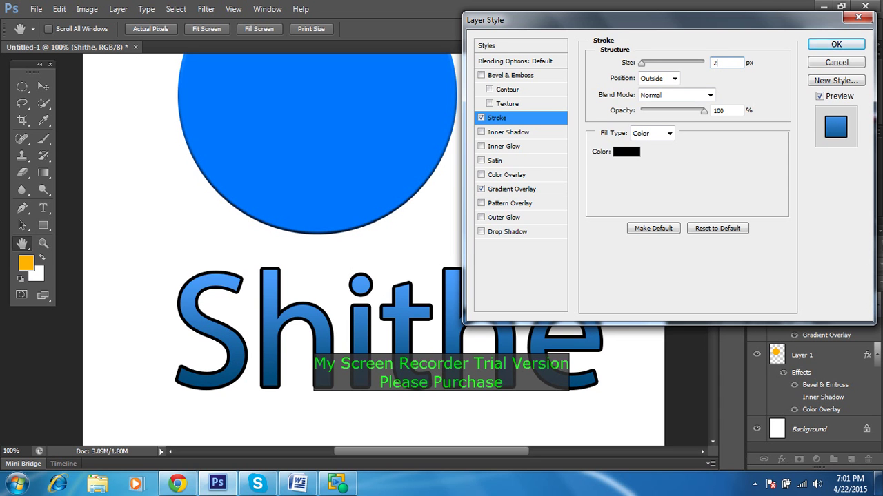
text(2)
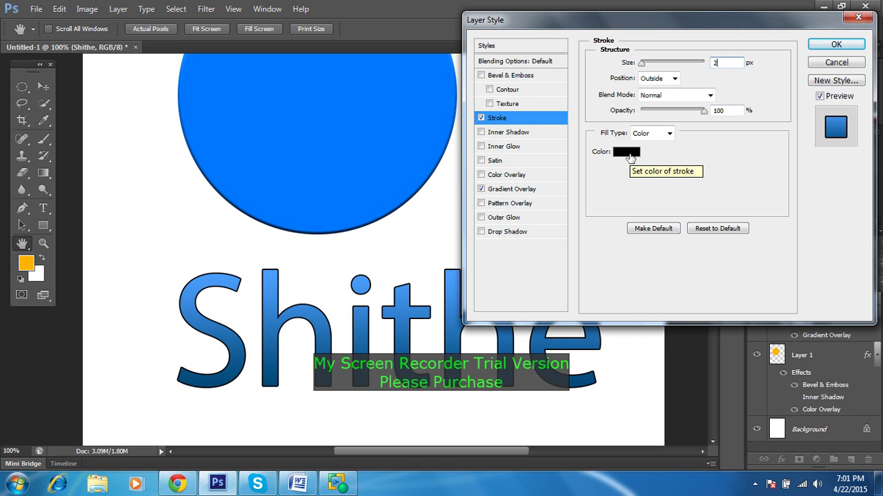
Step: Make the stroke colour light blue 6fbfff and confirm the layer style
click(630, 153)
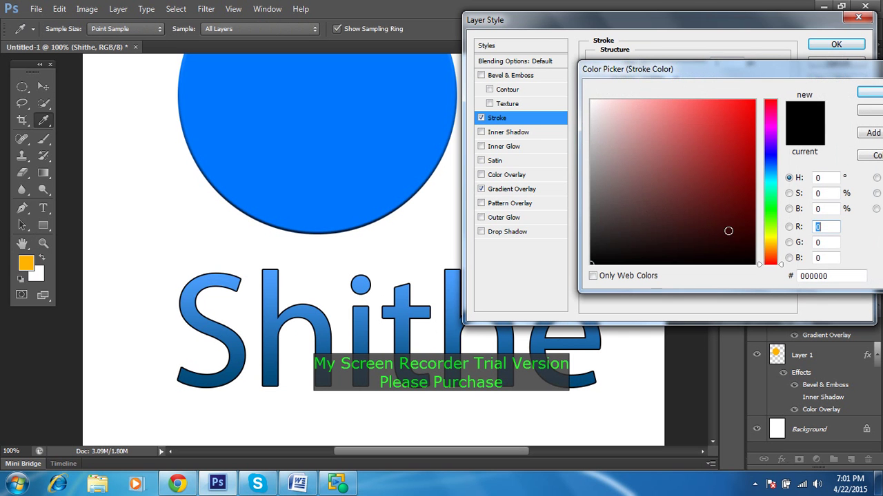
click(546, 338)
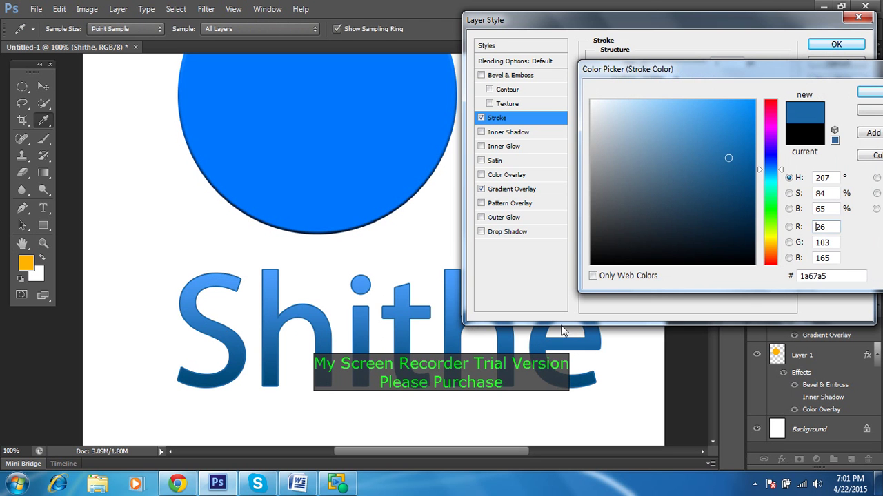
drag(739, 165, 755, 188)
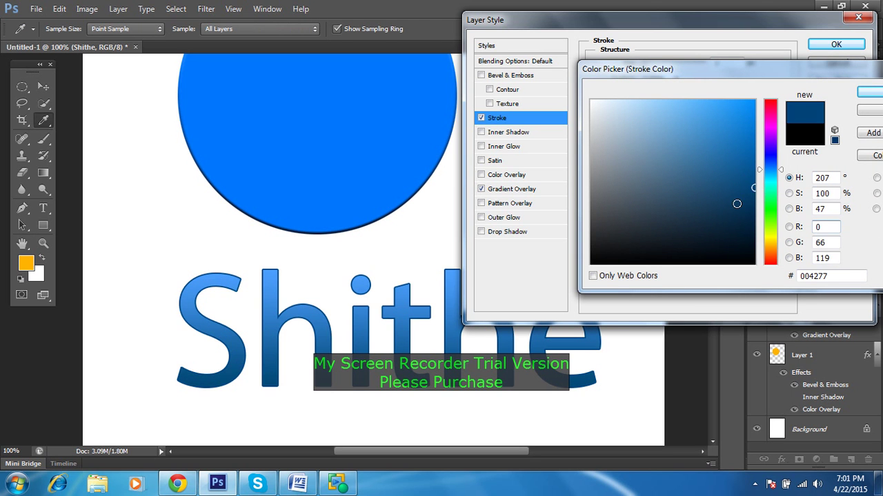
drag(728, 166, 757, 95)
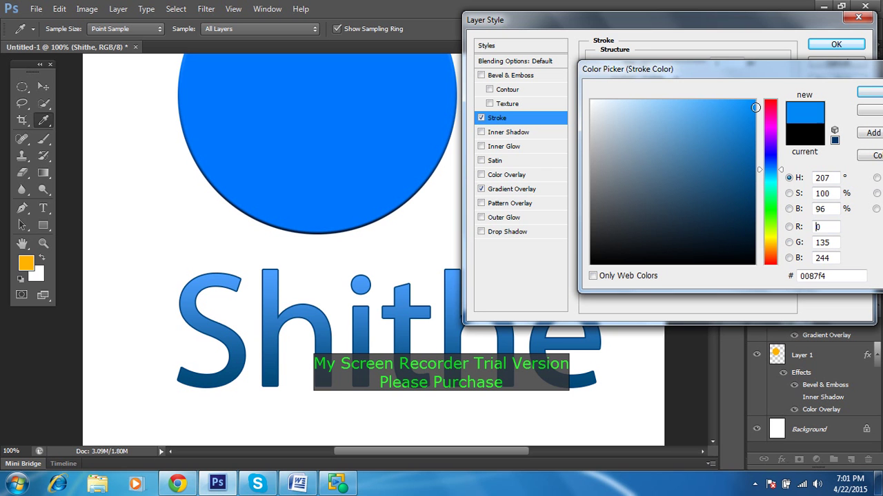
mouse_move(707, 108)
mouse_down()
mouse_move(656, 91)
mouse_move(683, 92)
mouse_up()
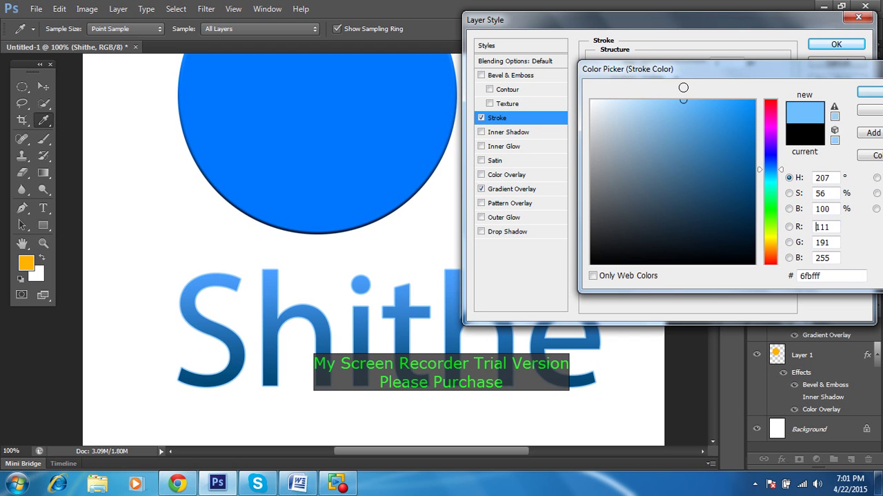
click(870, 92)
click(836, 44)
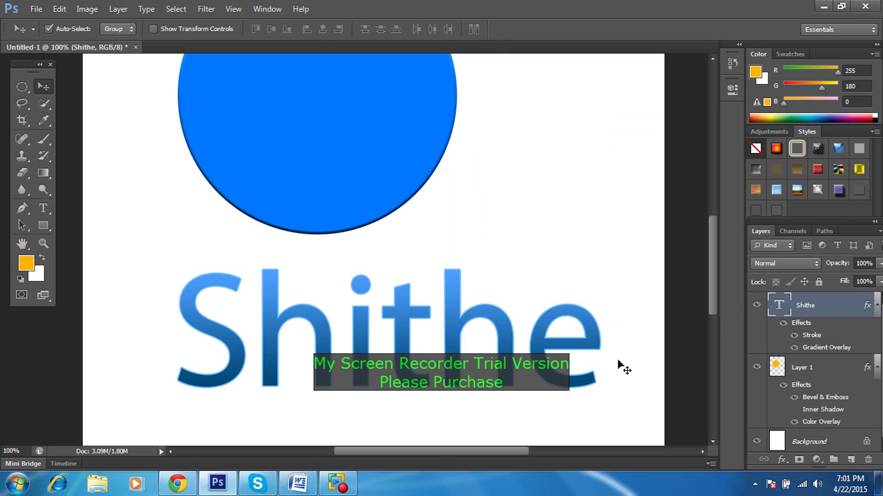
Step: Give Shithe a Multiply drop shadow with 3 px distance and 13 px size
scroll(327, 338, up, 1)
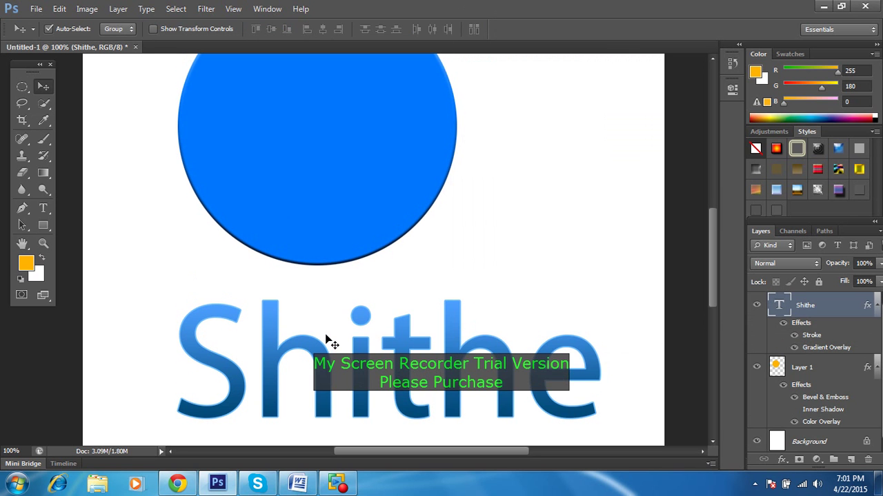
scroll(326, 338, down, 1)
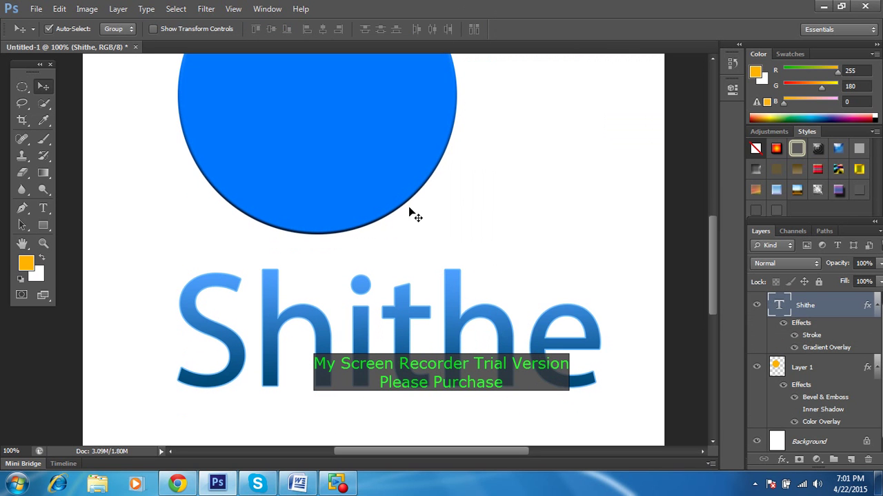
double_click(835, 309)
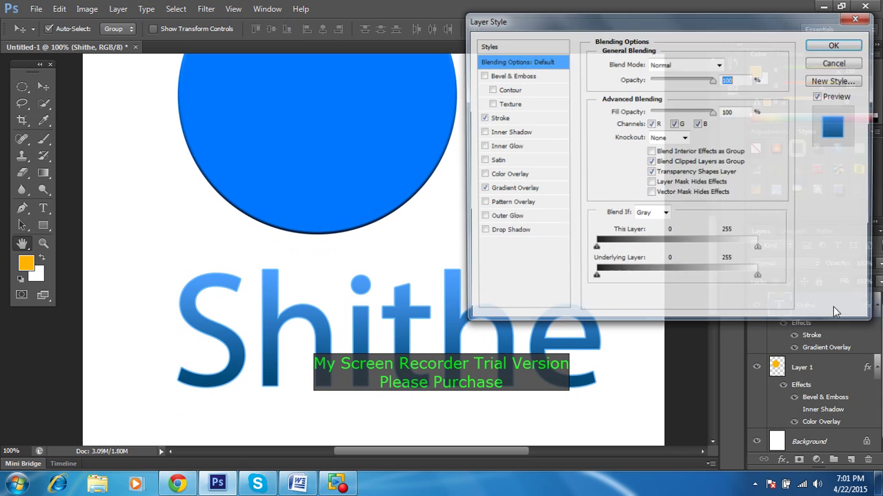
click(505, 233)
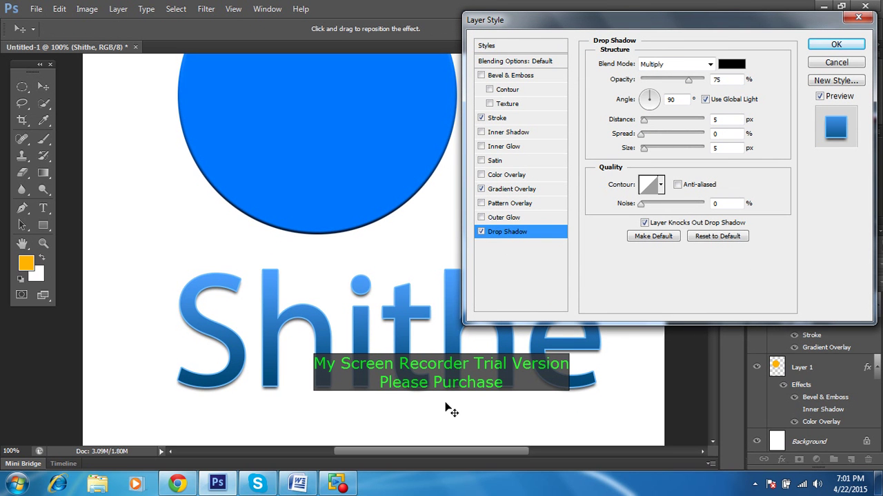
double_click(722, 120)
text(2)
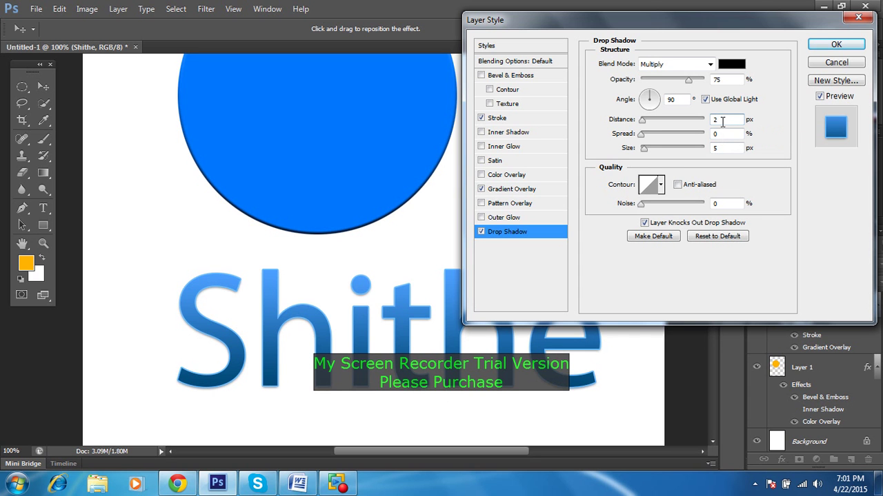
text(3)
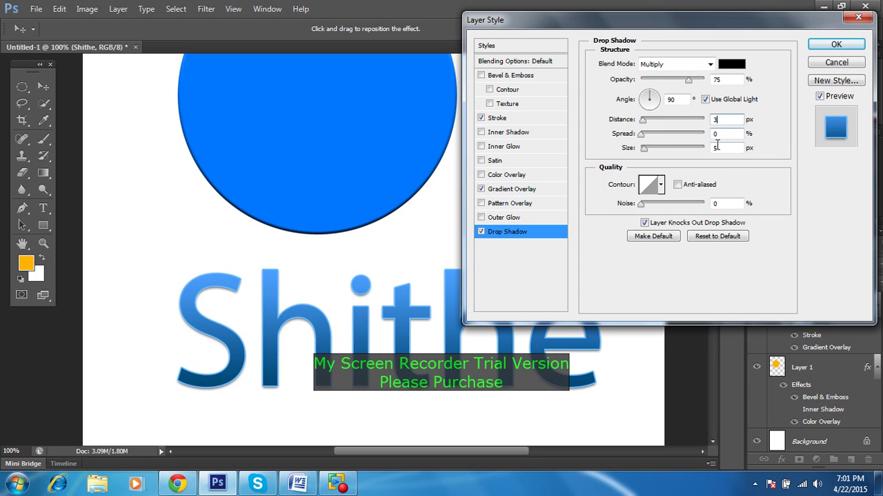
drag(643, 149, 649, 149)
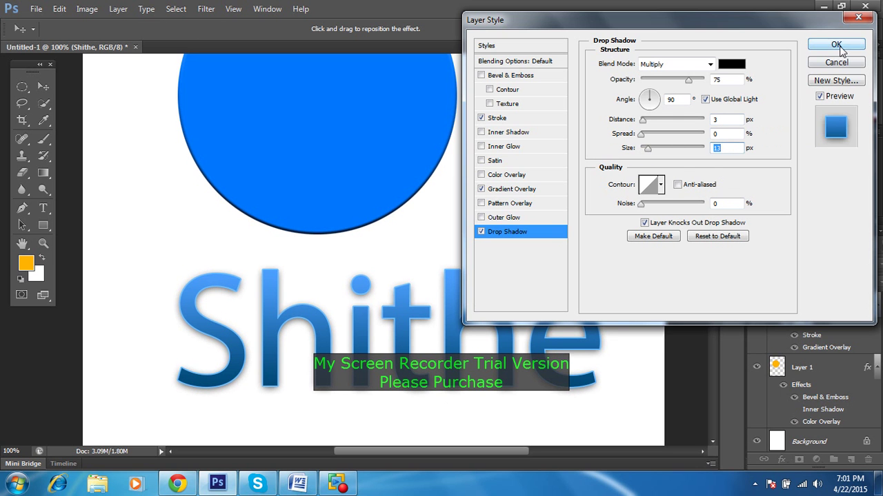
click(836, 45)
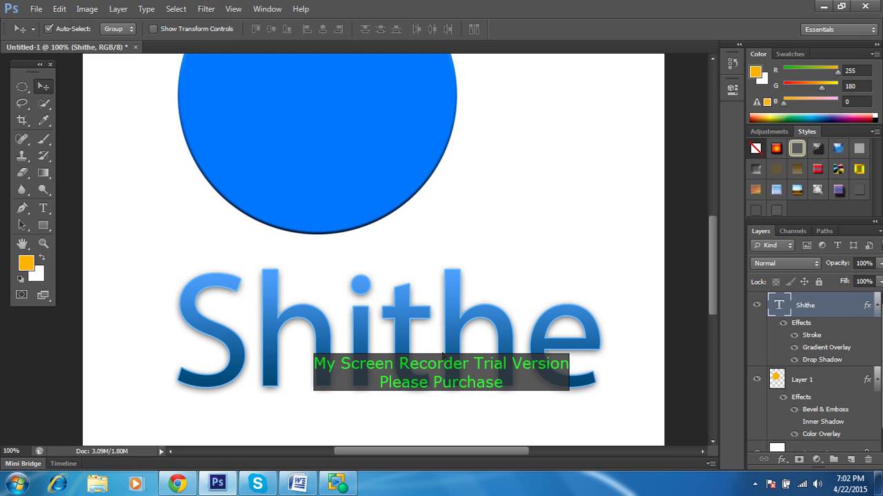
Step: Save the document as shithe.psd in the Desktop folder, accepting the Photoshop format options
click(36, 8)
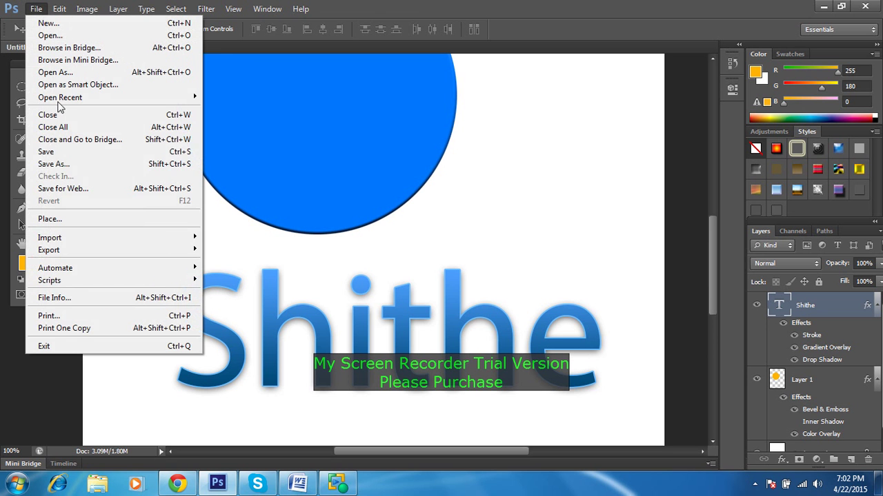
click(57, 155)
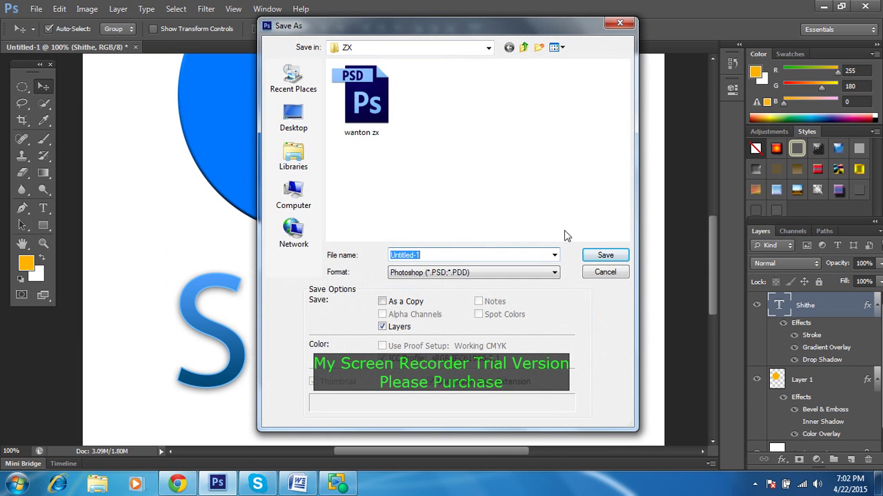
text(as)
click(294, 117)
click(605, 256)
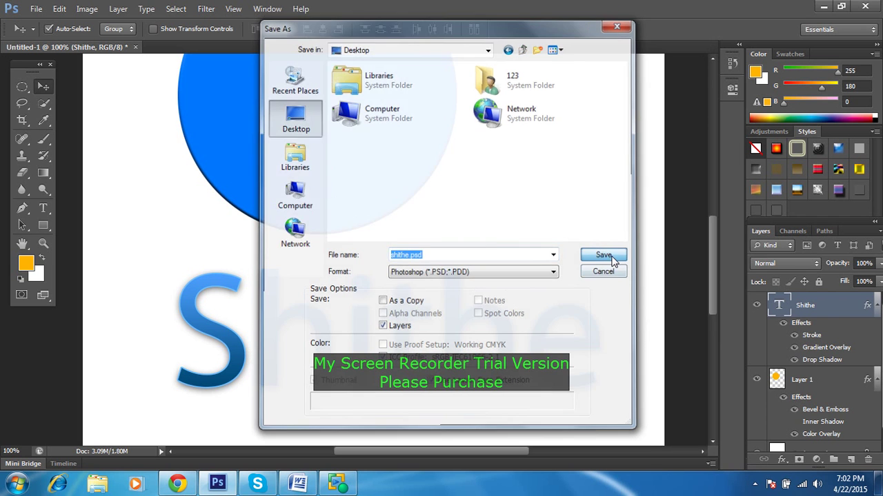
click(593, 146)
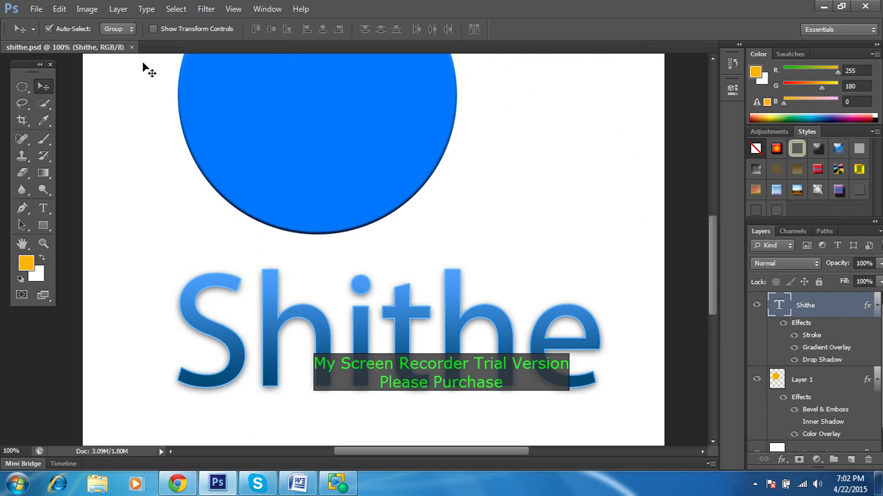
click(330, 486)
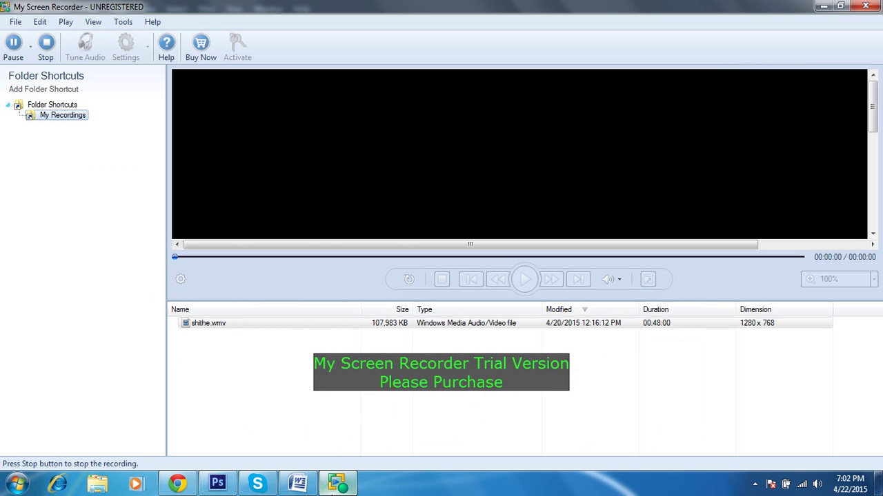